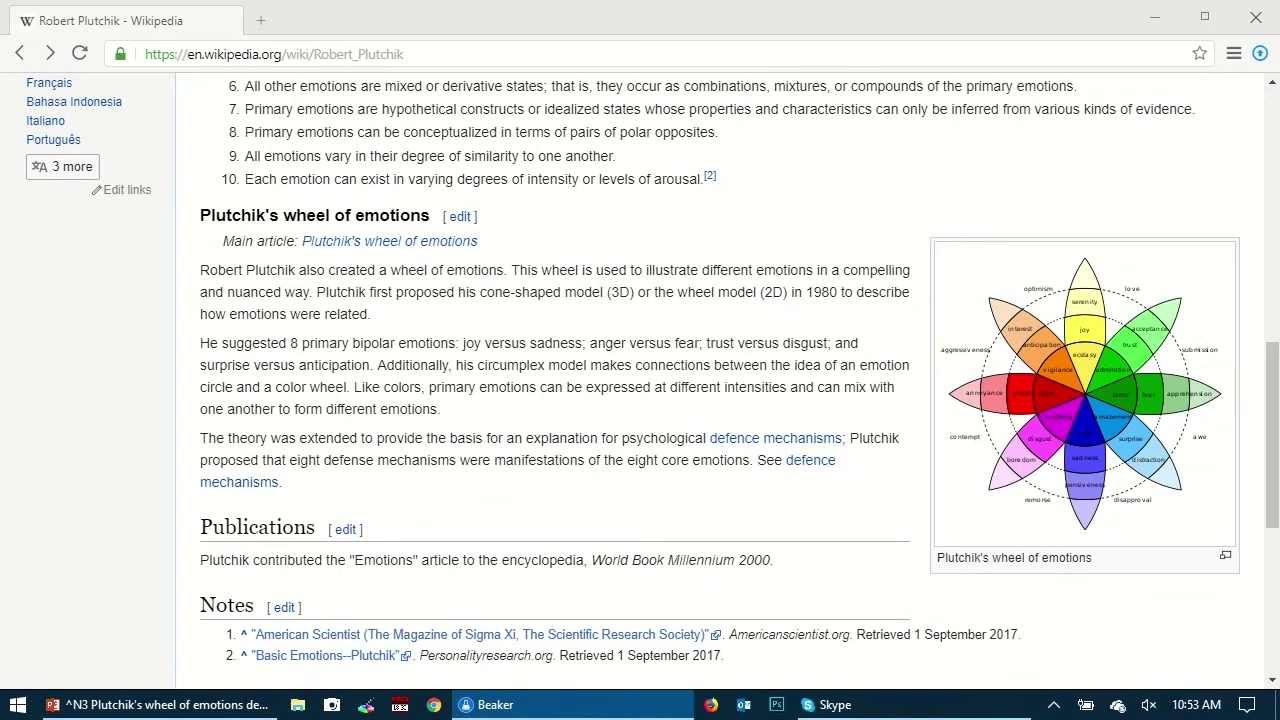
pyautogui.tripleClick(315, 216)
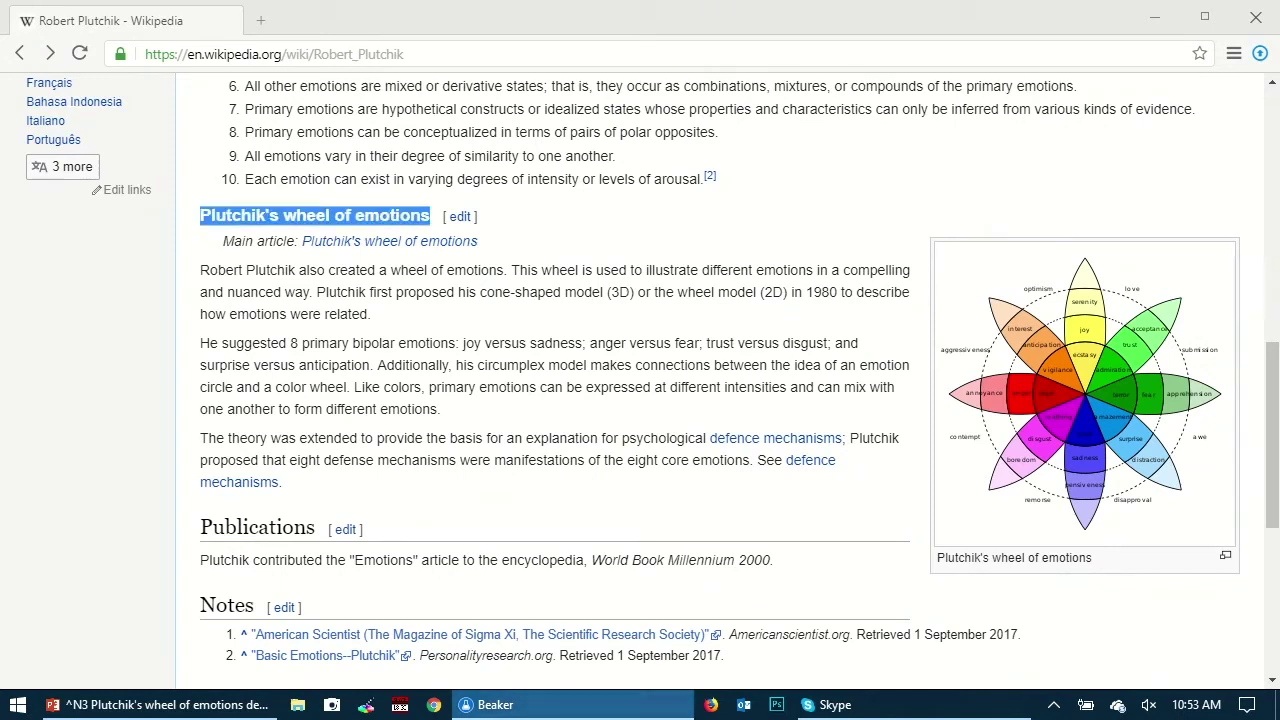
pyautogui.click(400, 216)
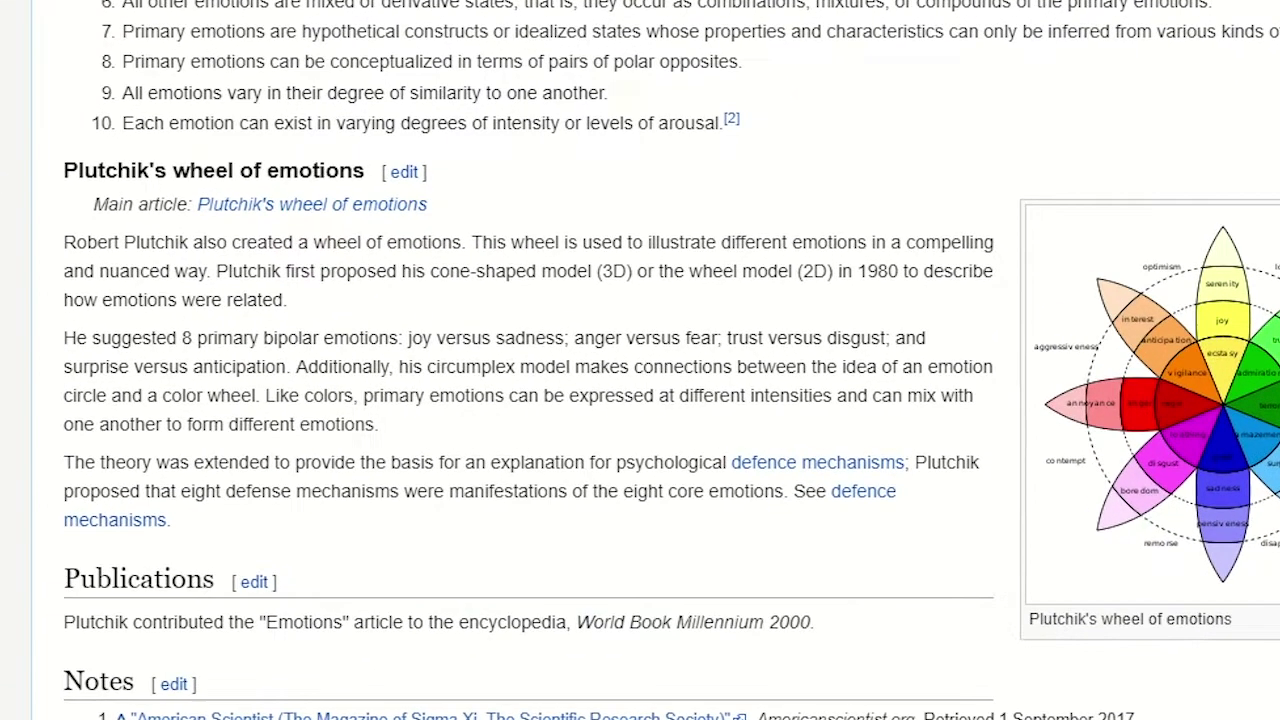
pyautogui.click(1223, 404)
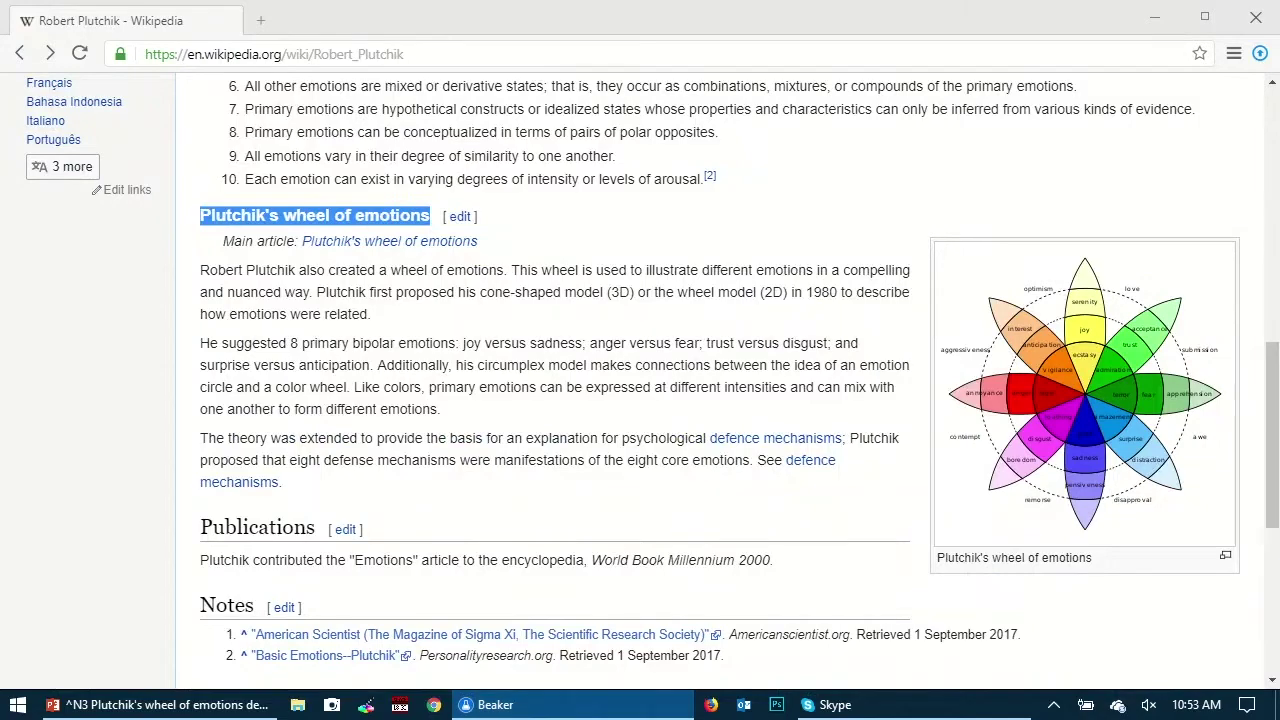
pyautogui.click(580, 500)
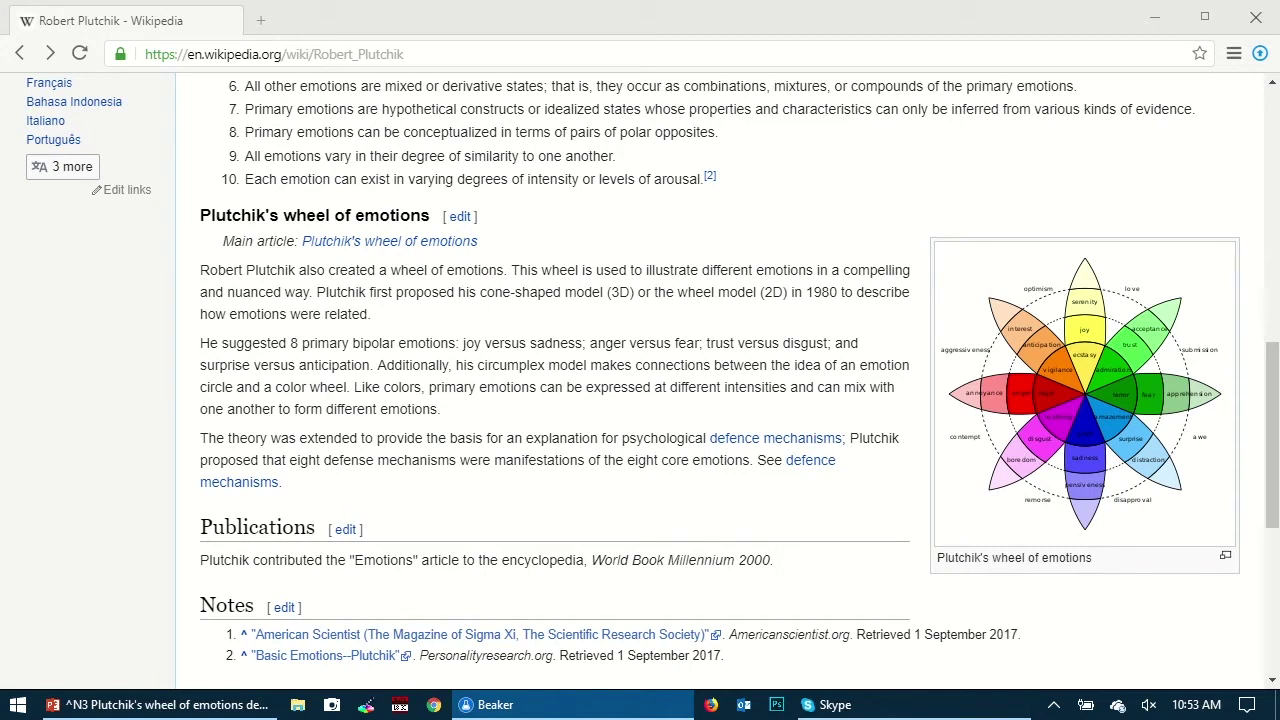
# Step: Open the Plutchik's wheel of emotions image from the article in the larger viewer and copy it
pyautogui.click(1085, 393)
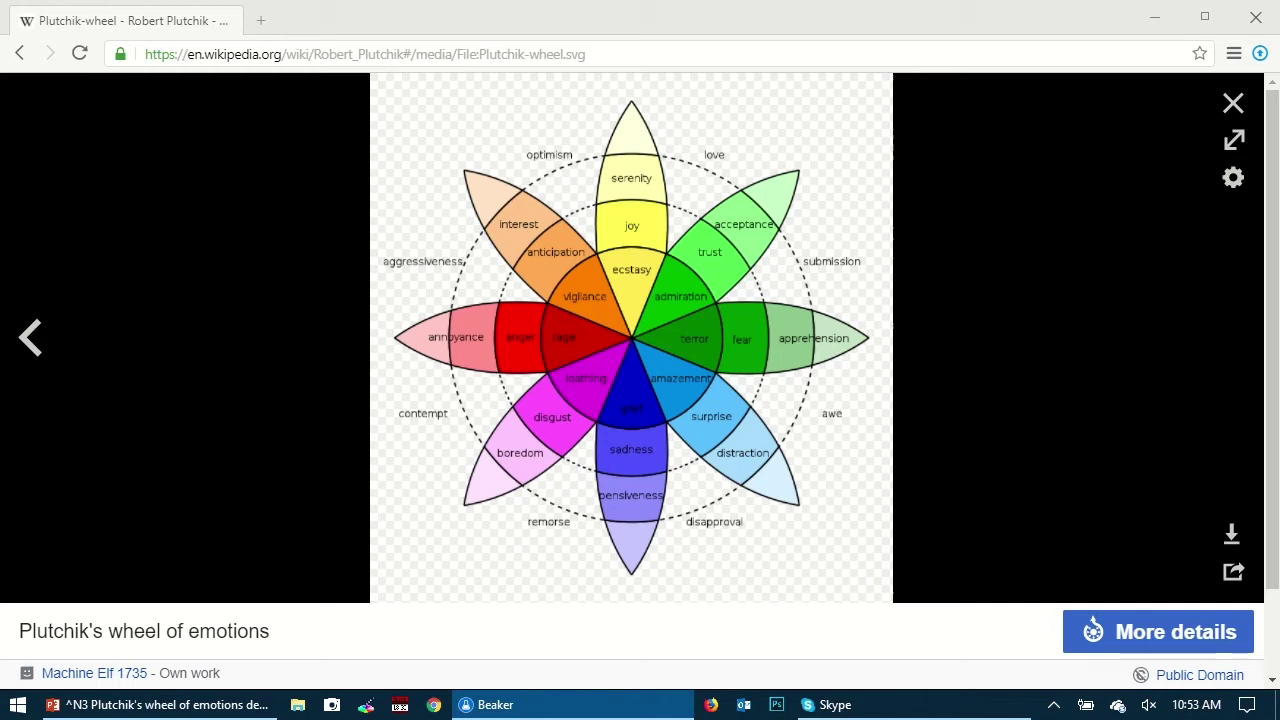
pyautogui.rightClick(700, 345)
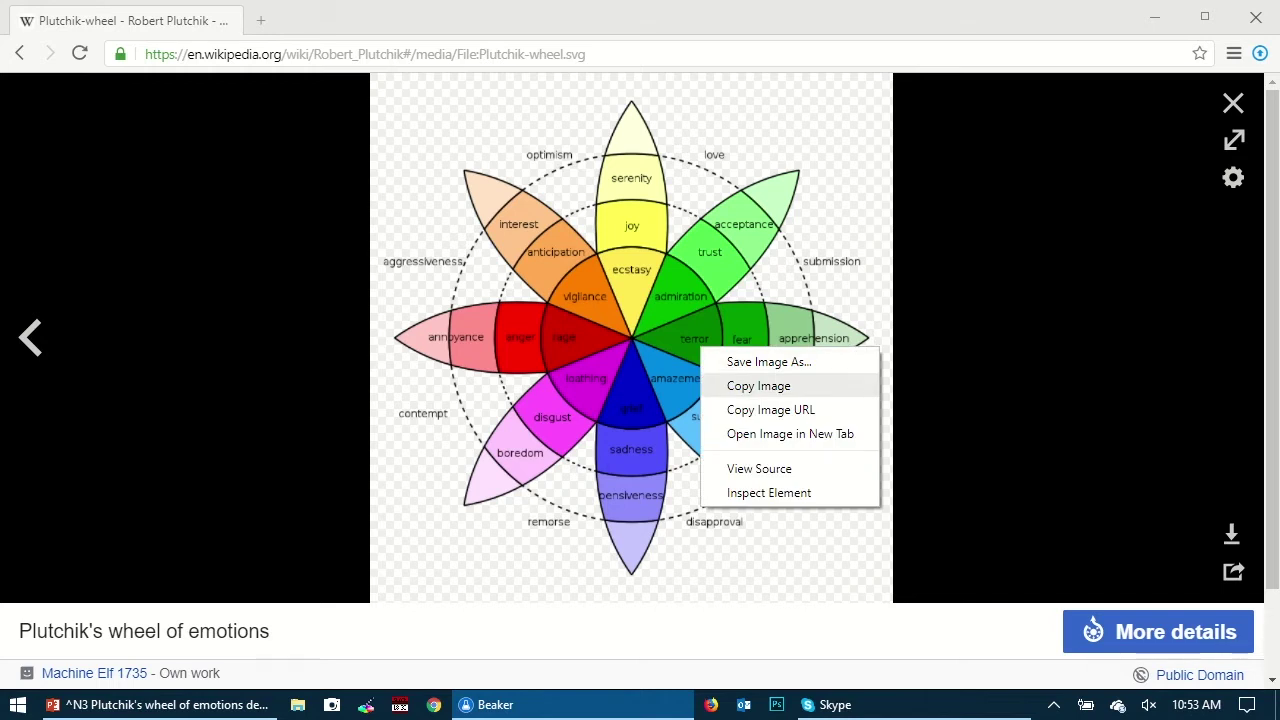
pyautogui.click(752, 386)
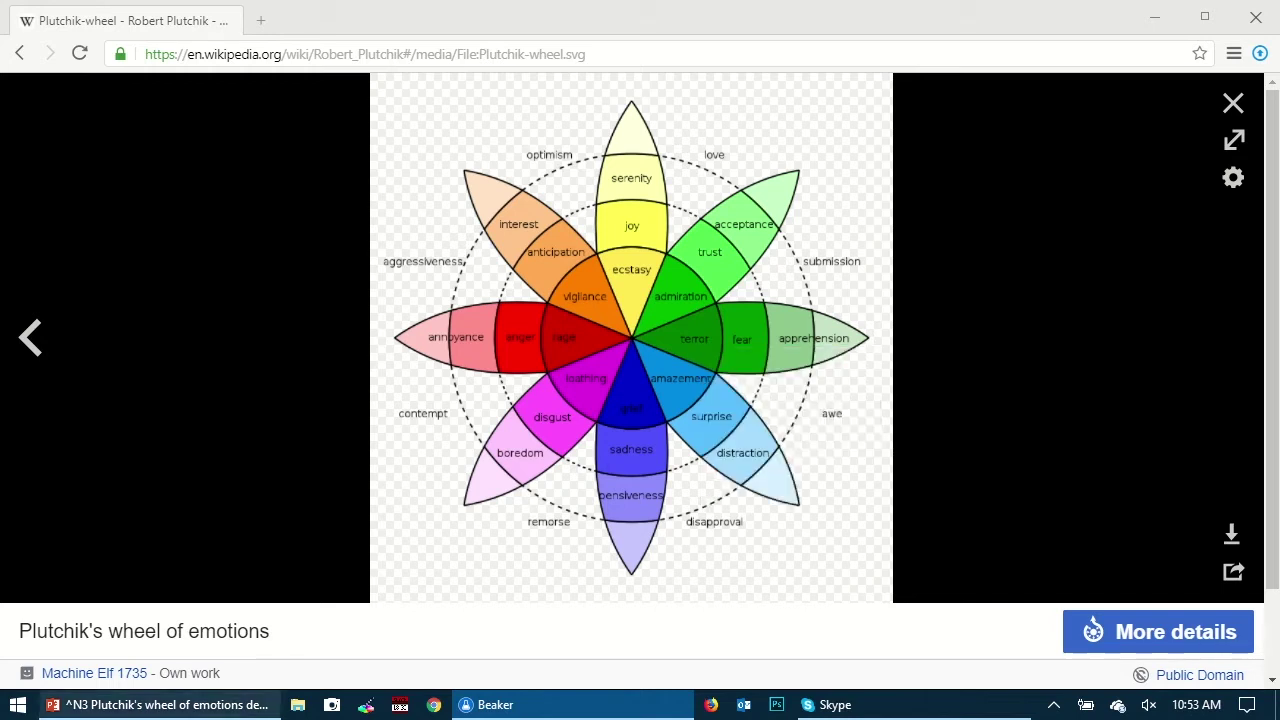
# Step: Switch to PowerPoint, paste the copied wheel image onto the title layout in the slide master, and return to the normal slide view
pyautogui.click(160, 705)
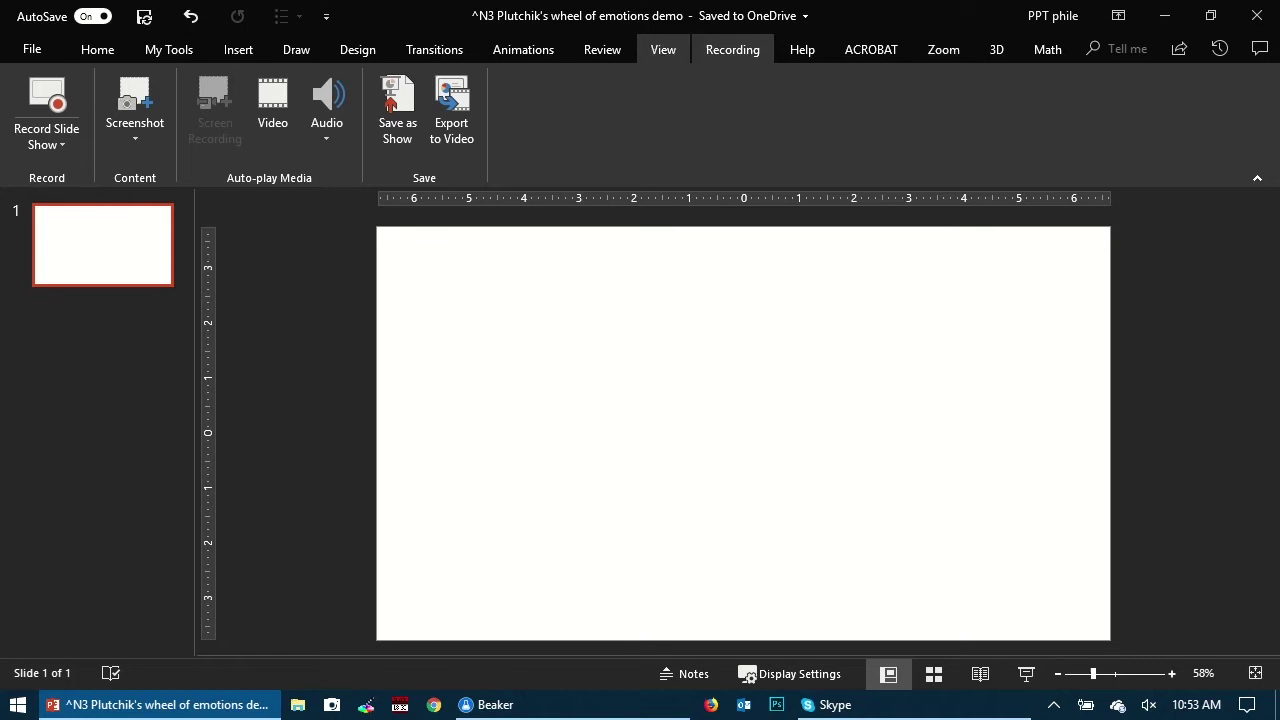
pyautogui.click(663, 49)
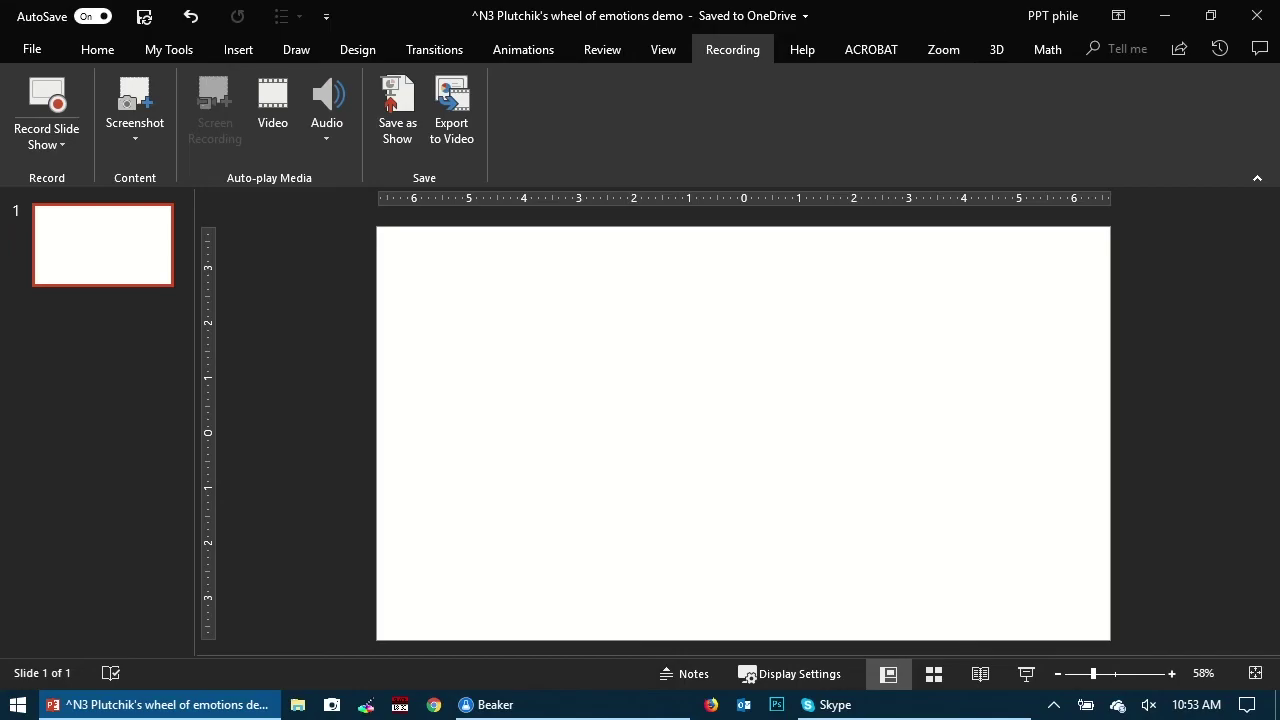
pyautogui.click(663, 49)
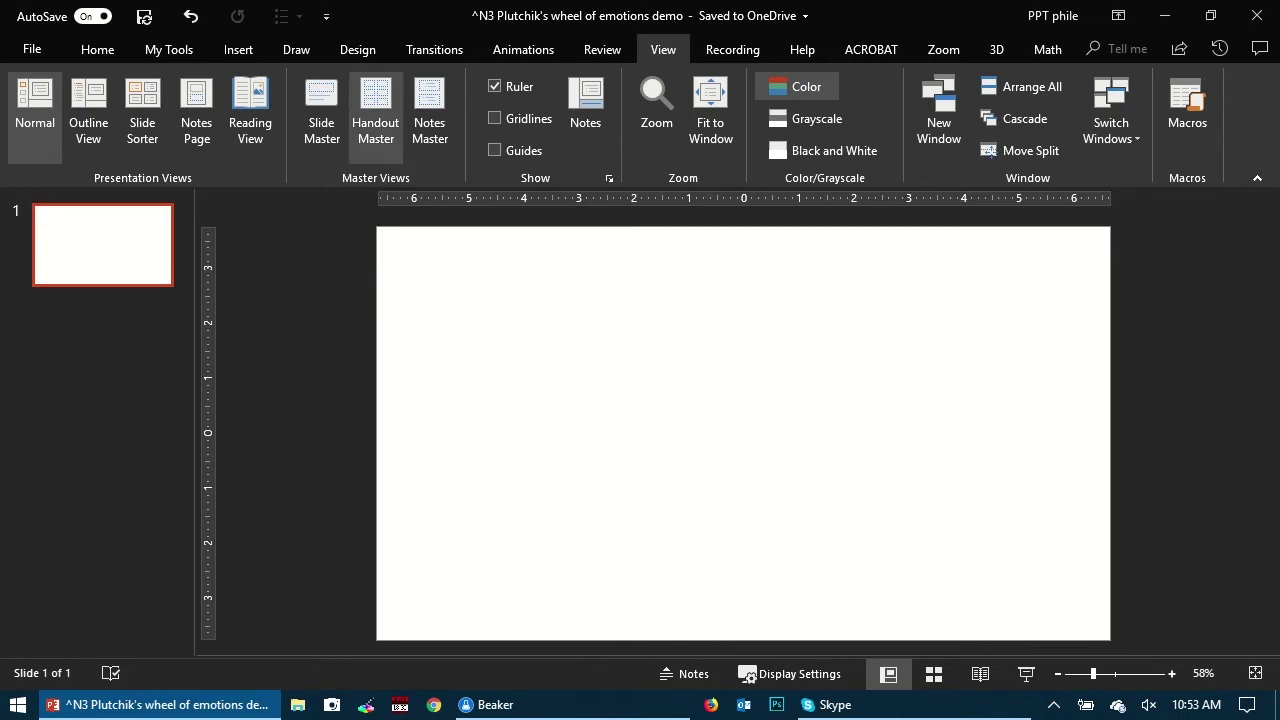
pyautogui.click(321, 110)
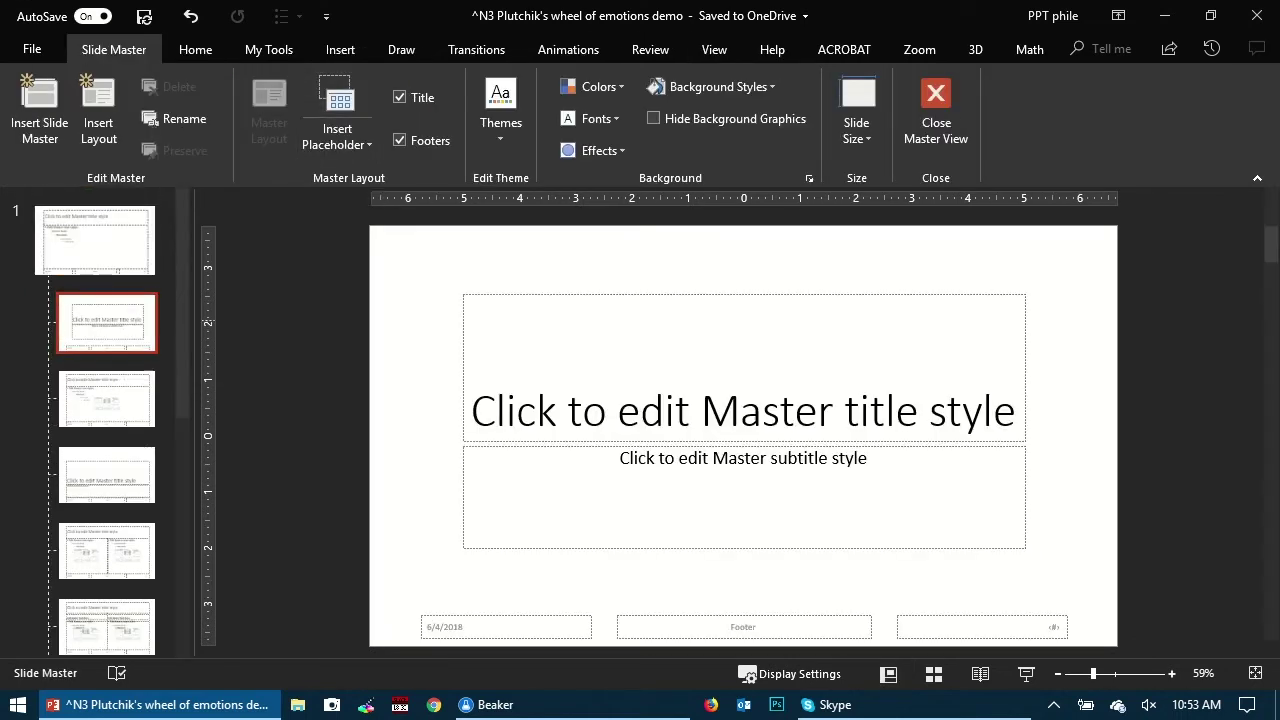
pyautogui.hotkey('ctrl', 'v')
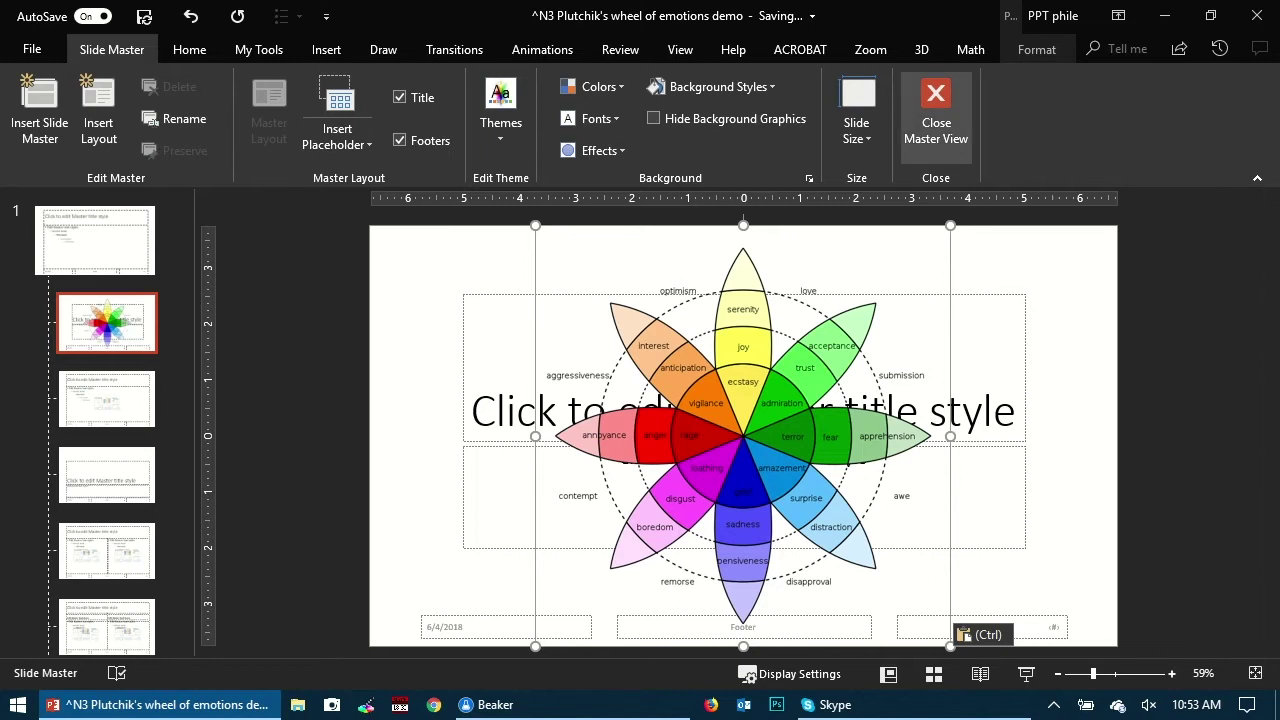
pyautogui.click(936, 115)
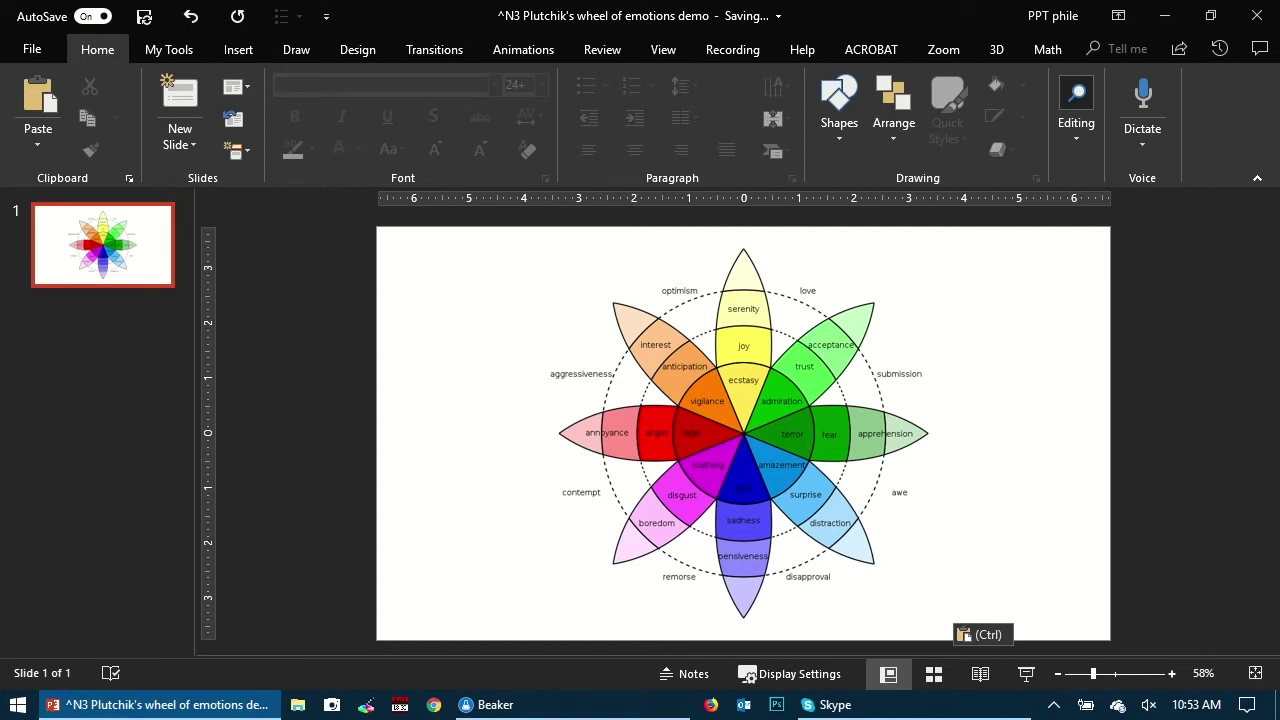
# Step: Add a second slide and draw a circle about 5.13" in diameter centred over the wheel's outer dashed ring
pyautogui.click(84, 268)
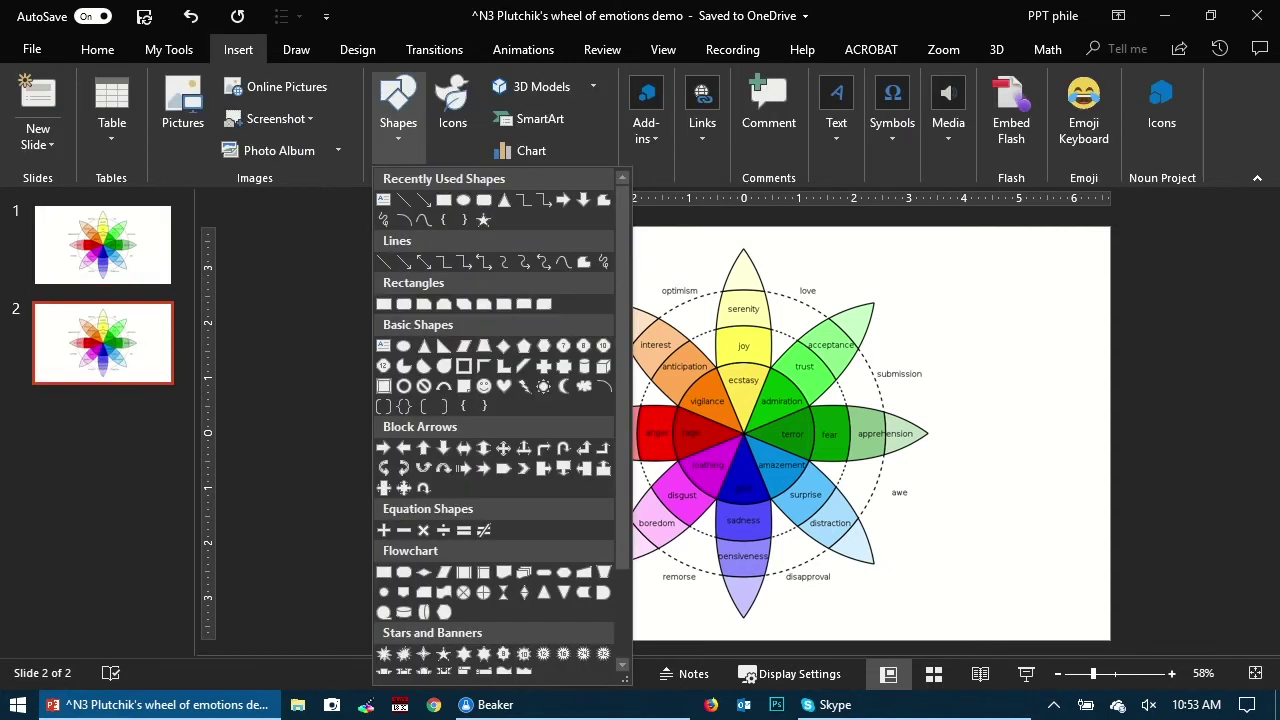
pyautogui.click(464, 200)
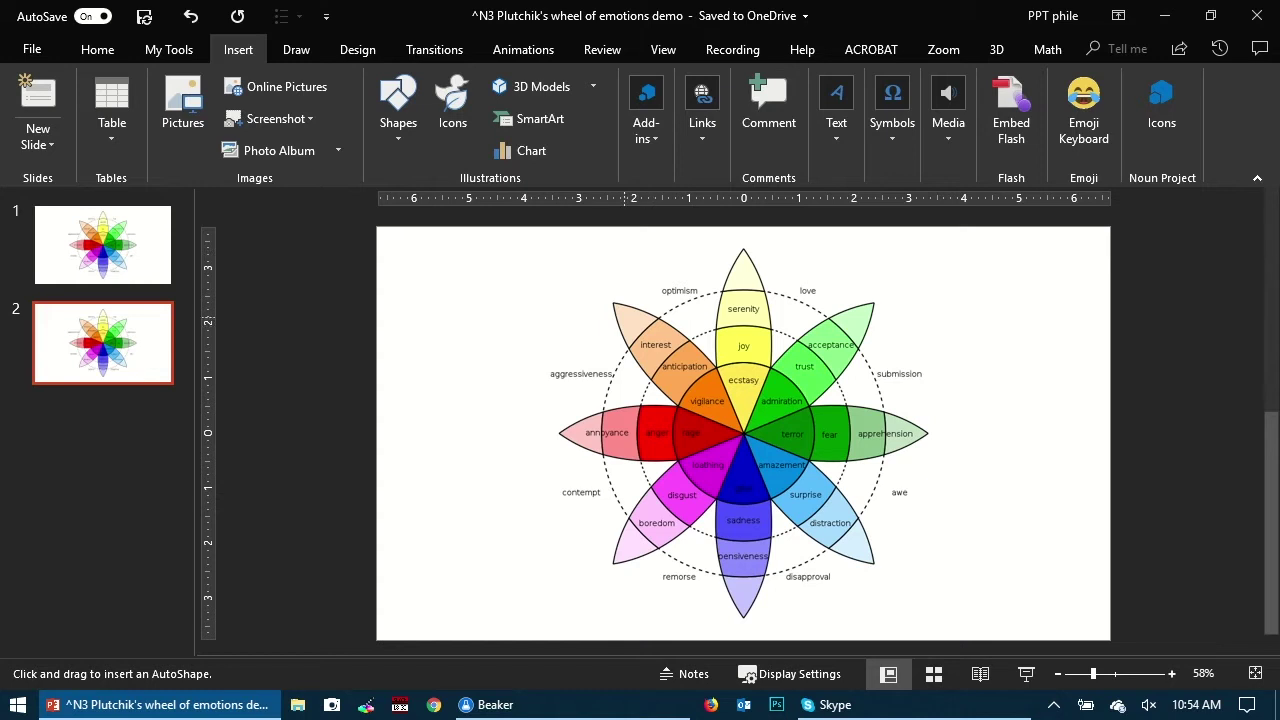
pyautogui.moveTo(592, 312); pyautogui.dragTo(890, 608)
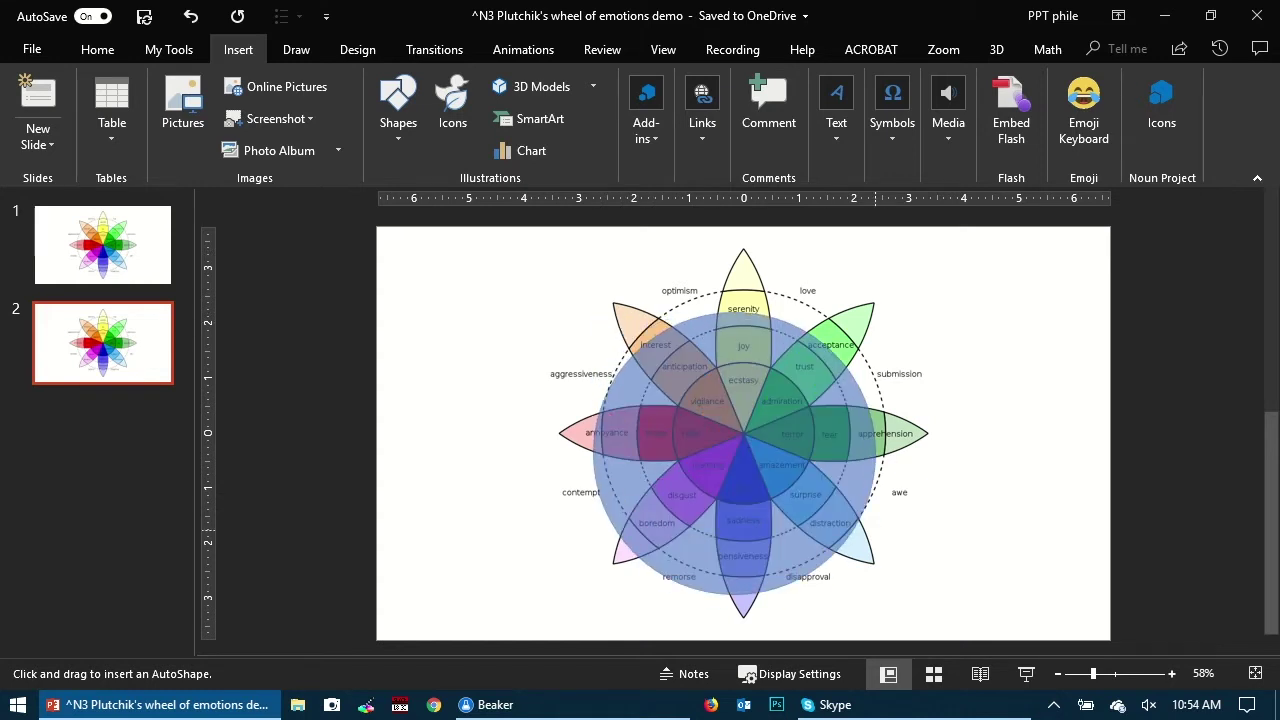
pyautogui.moveTo(875, 530); pyautogui.dragTo(876, 531)
pyautogui.moveTo(750, 476); pyautogui.dragTo(758, 455)
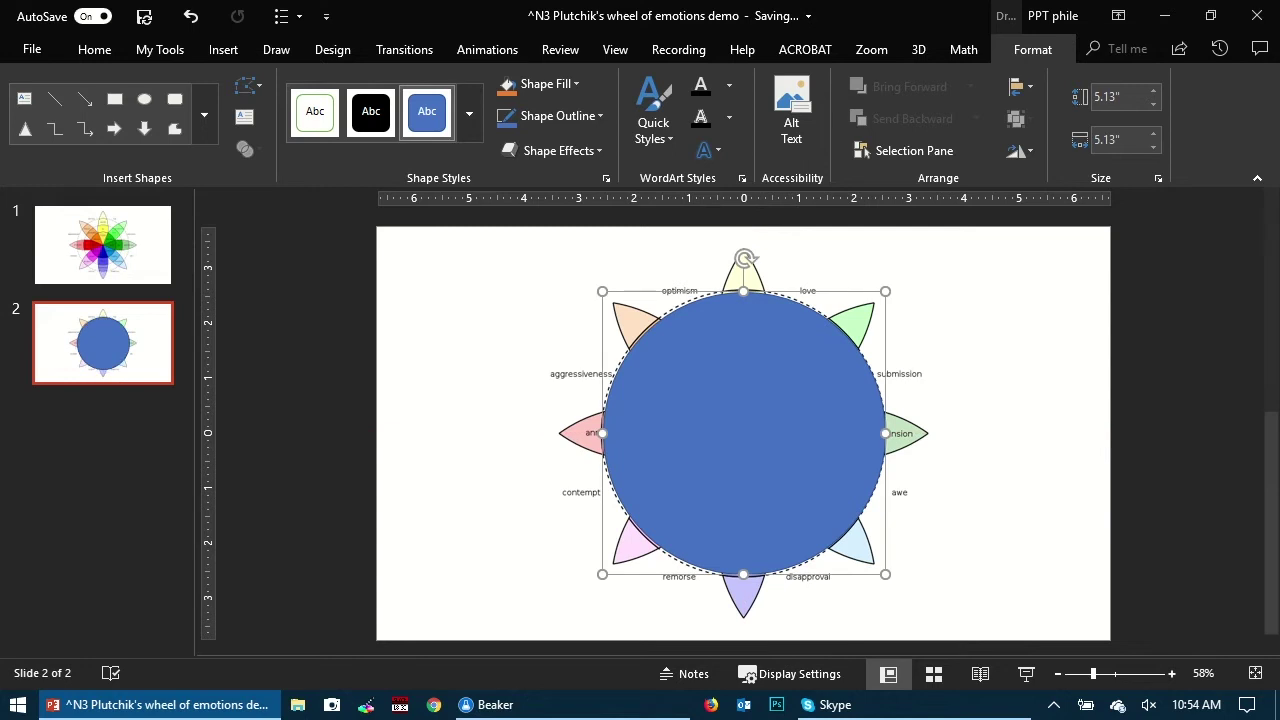
# Step: Make the circle's blue fill semi-transparent with a custom fill colour so the wheel shows through
pyautogui.moveTo(747, 19)
pyautogui.click(94, 49)
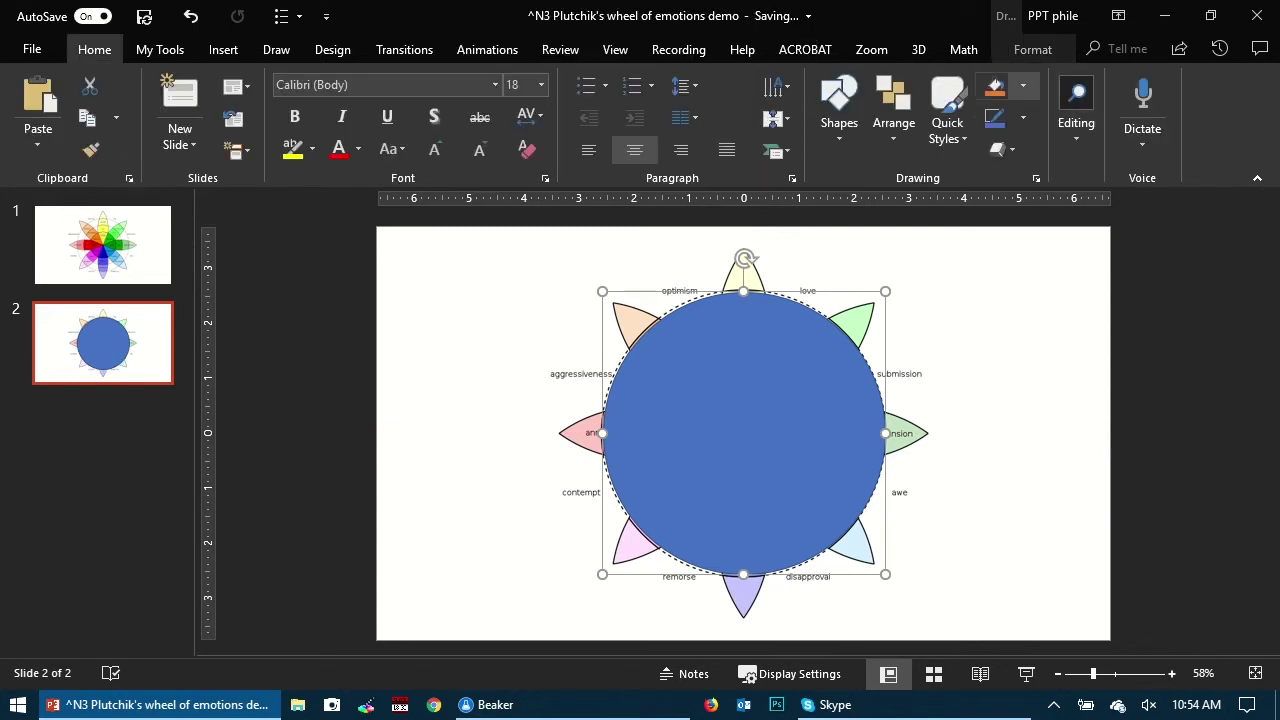
pyautogui.click(1022, 85)
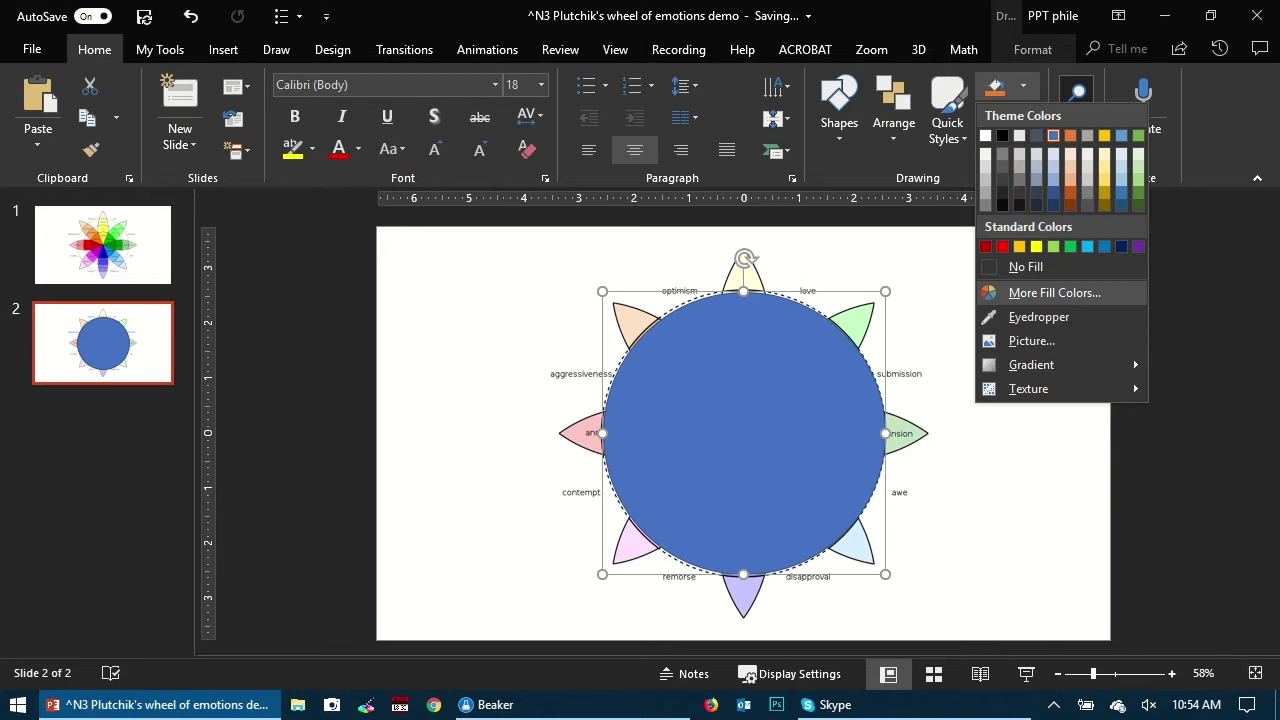
pyautogui.click(1054, 292)
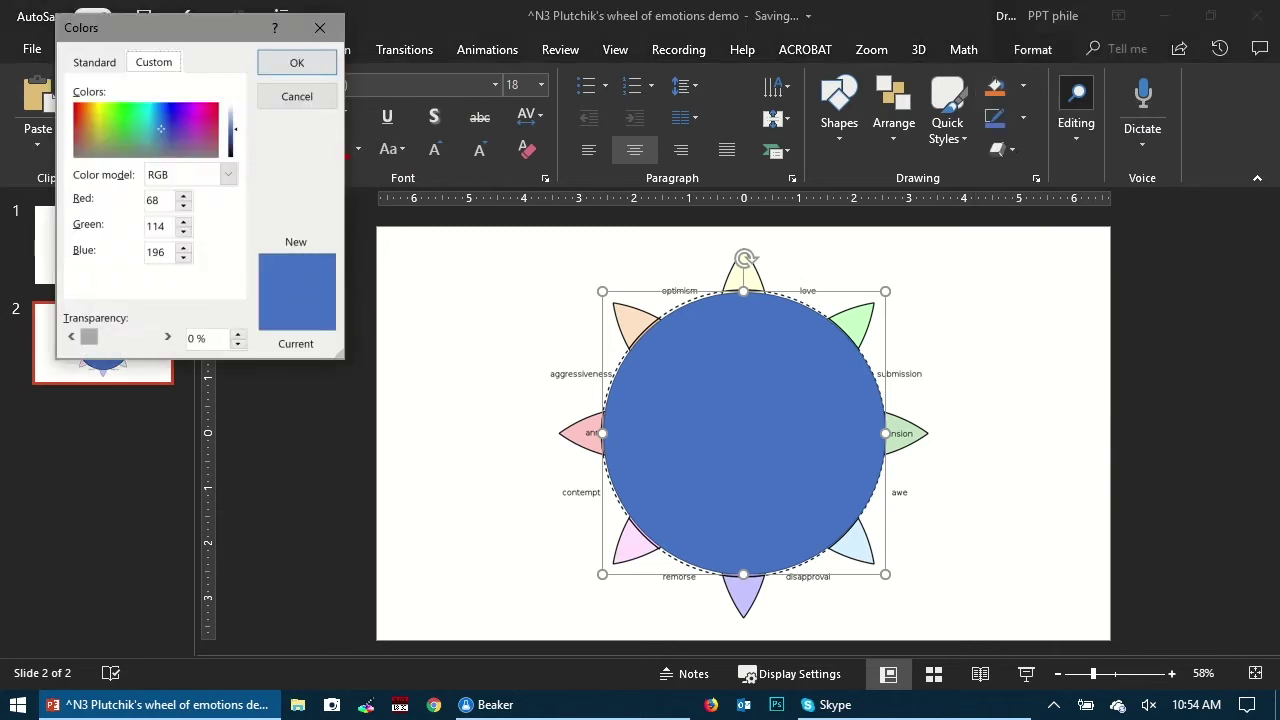
pyautogui.moveTo(89, 337); pyautogui.dragTo(124, 337)
pyautogui.click(297, 62)
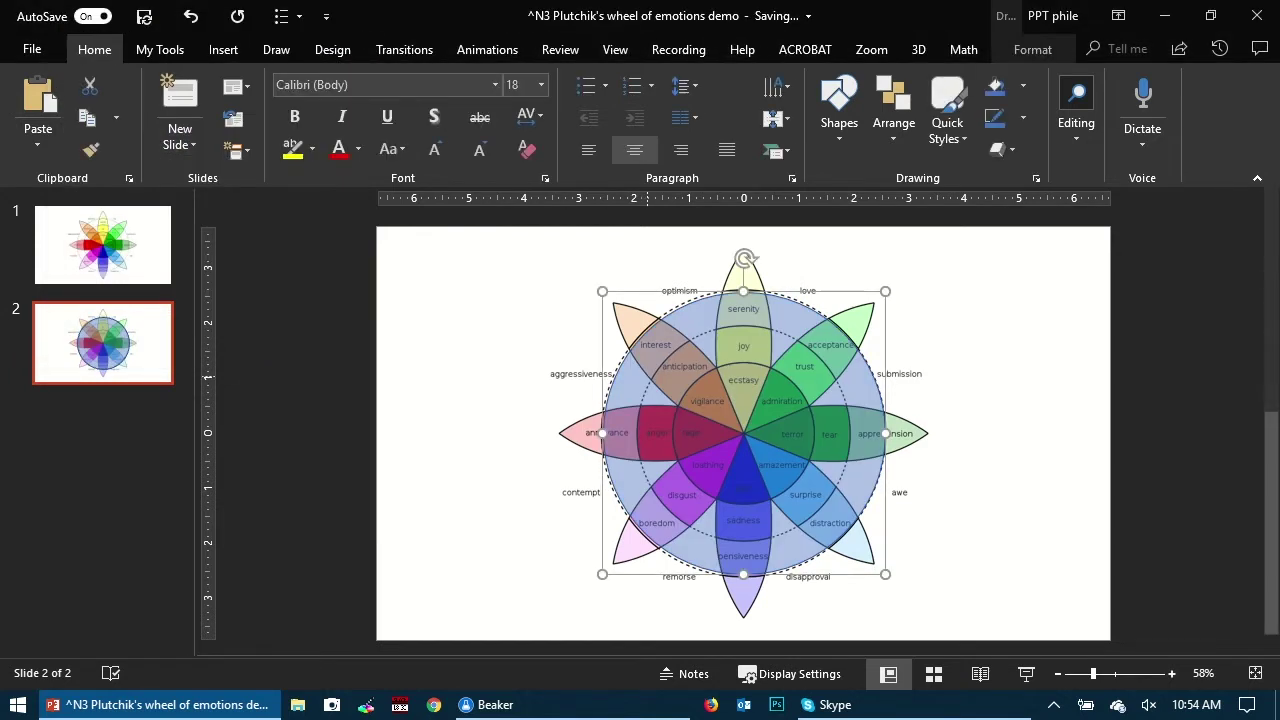
# Step: Enlarge the blue circle slightly and nudge it into place so that it matches the wheel's outer dashed ring
pyautogui.moveTo(602, 291); pyautogui.dragTo(600, 289)
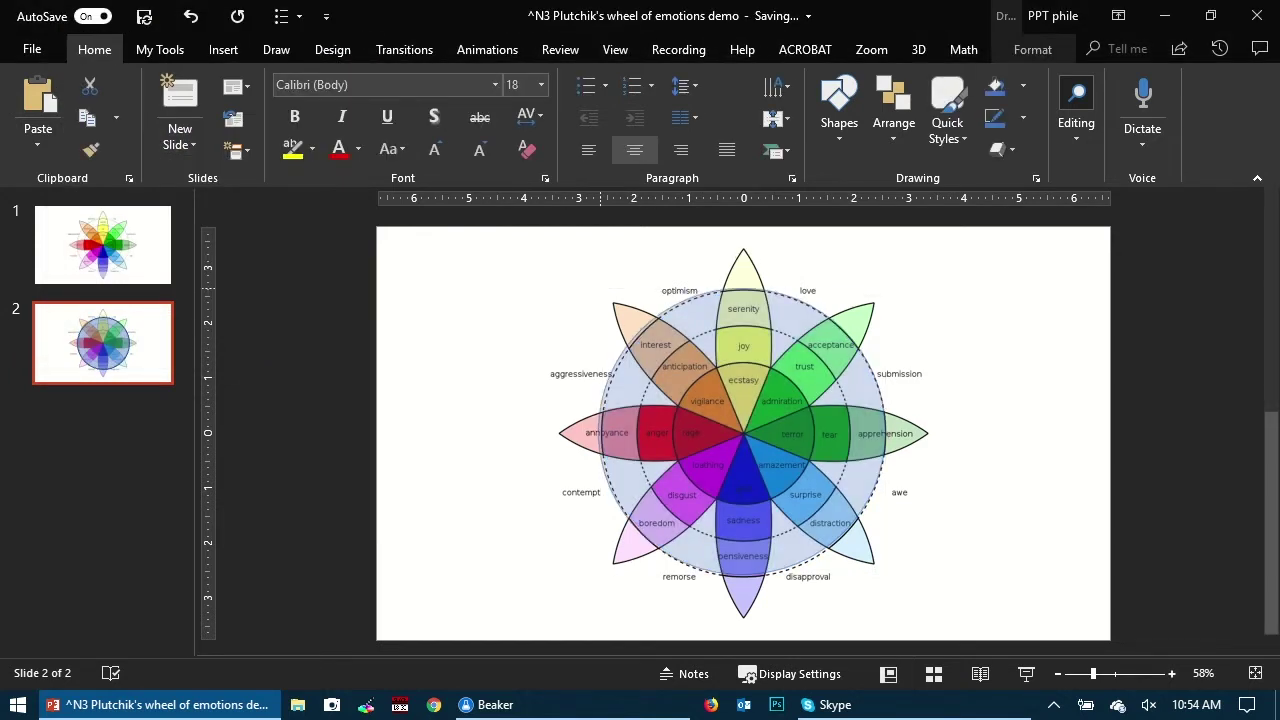
pyautogui.hotkey('ctrl', 'y')
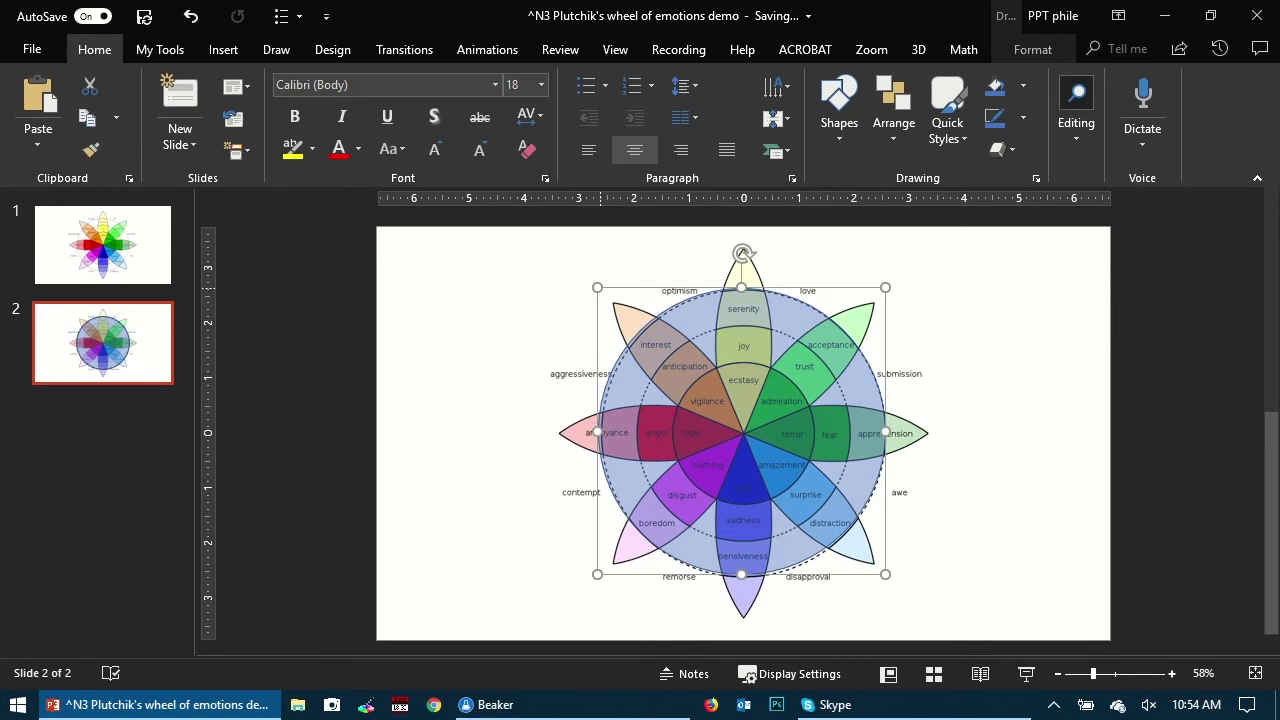
pyautogui.hotkey('ctrl', 'Down')
pyautogui.hotkey('ctrl', 'Down')
pyautogui.hotkey('ctrl', 'Right')
pyautogui.hotkey('ctrl', 'Right')
pyautogui.hotkey('ctrl', 'Down')
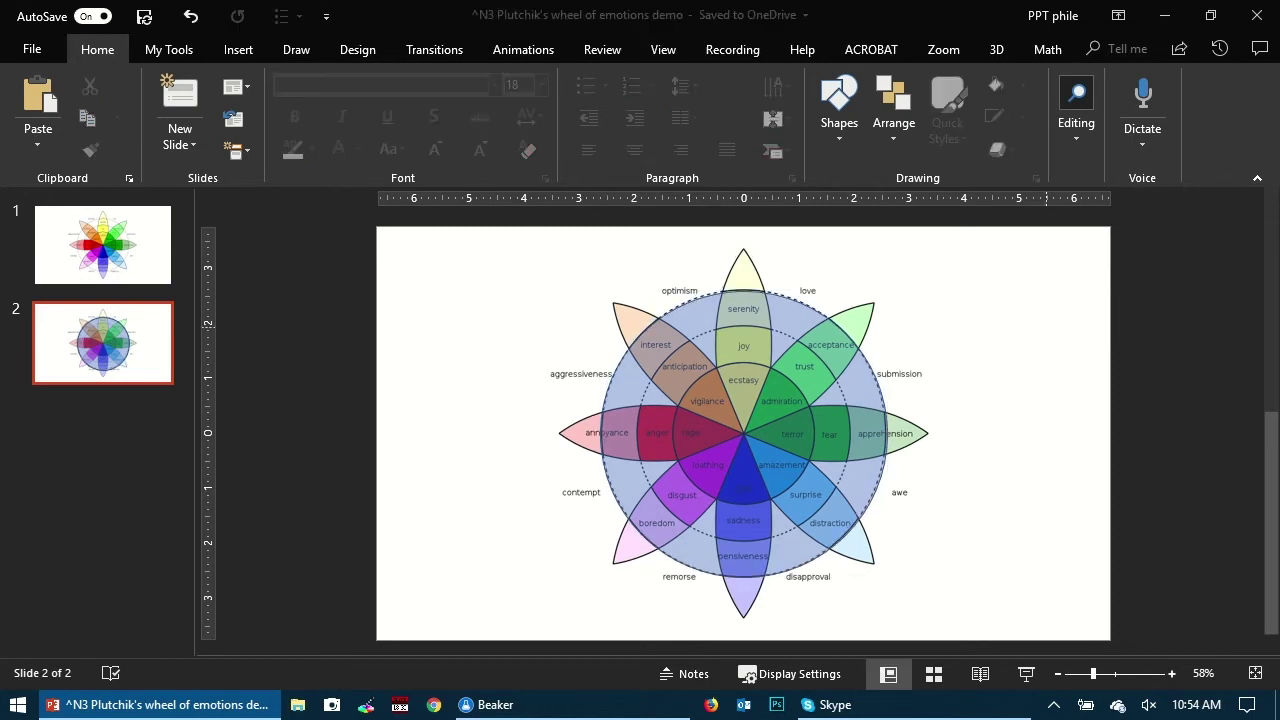
# Step: Duplicate the blue circle and shift the copy horizontally so that it only partly overlaps the original
pyautogui.hotkey('ctrl', 'v')
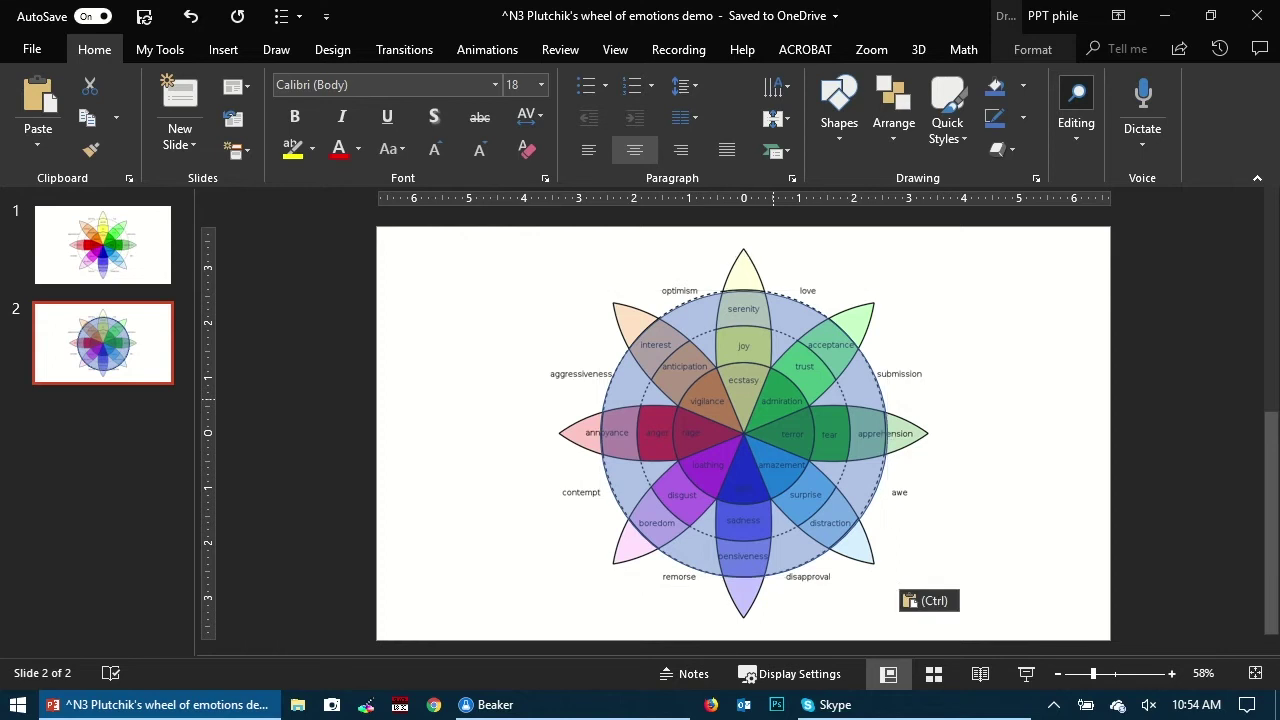
pyautogui.press('Right')
pyautogui.press('Right')
pyautogui.press('Right')
pyautogui.press('Right')
pyautogui.press('Right')
pyautogui.press('Right')
pyautogui.press('Right')
pyautogui.press('Right')
pyautogui.press('Right')
pyautogui.press('Right')
pyautogui.press('Right')
pyautogui.press('Right')
pyautogui.press('Right')
pyautogui.press('Right')
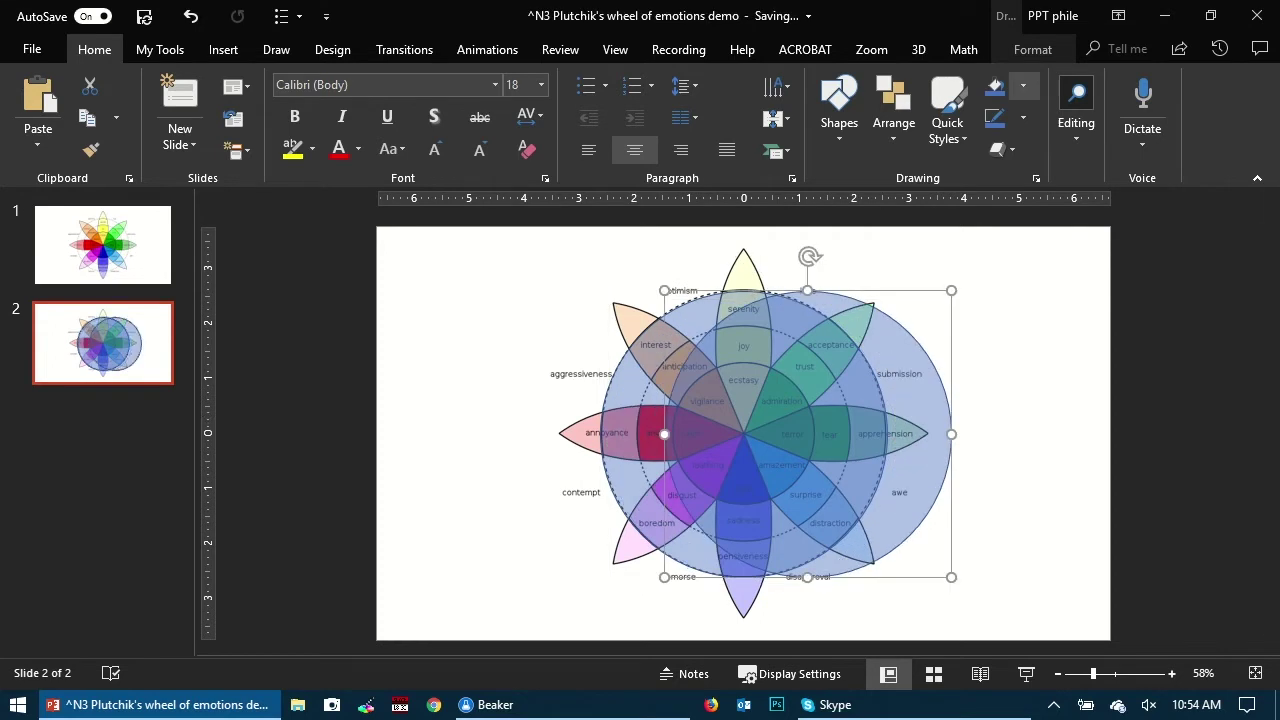
# Step: Fill the copied circle with the theme orange and remove the outlines of both circles
pyautogui.click(1022, 85)
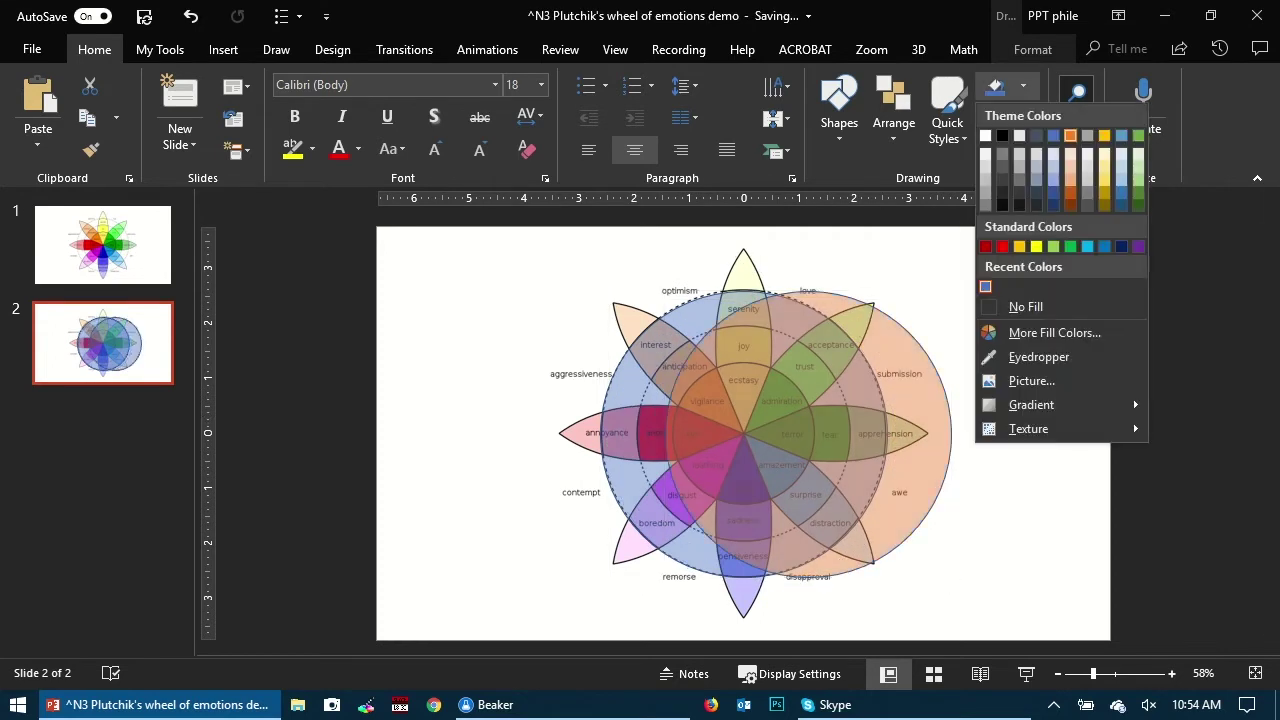
pyautogui.click(1070, 135)
pyautogui.click(1022, 117)
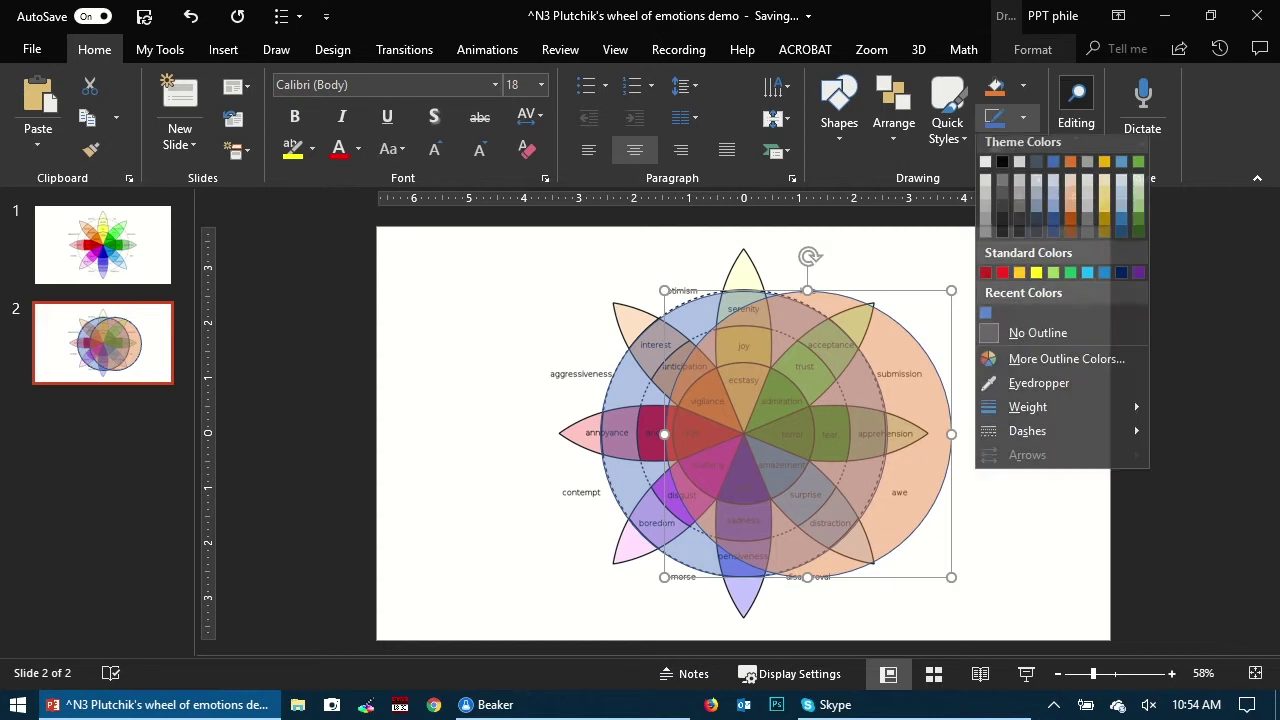
pyautogui.click(1038, 338)
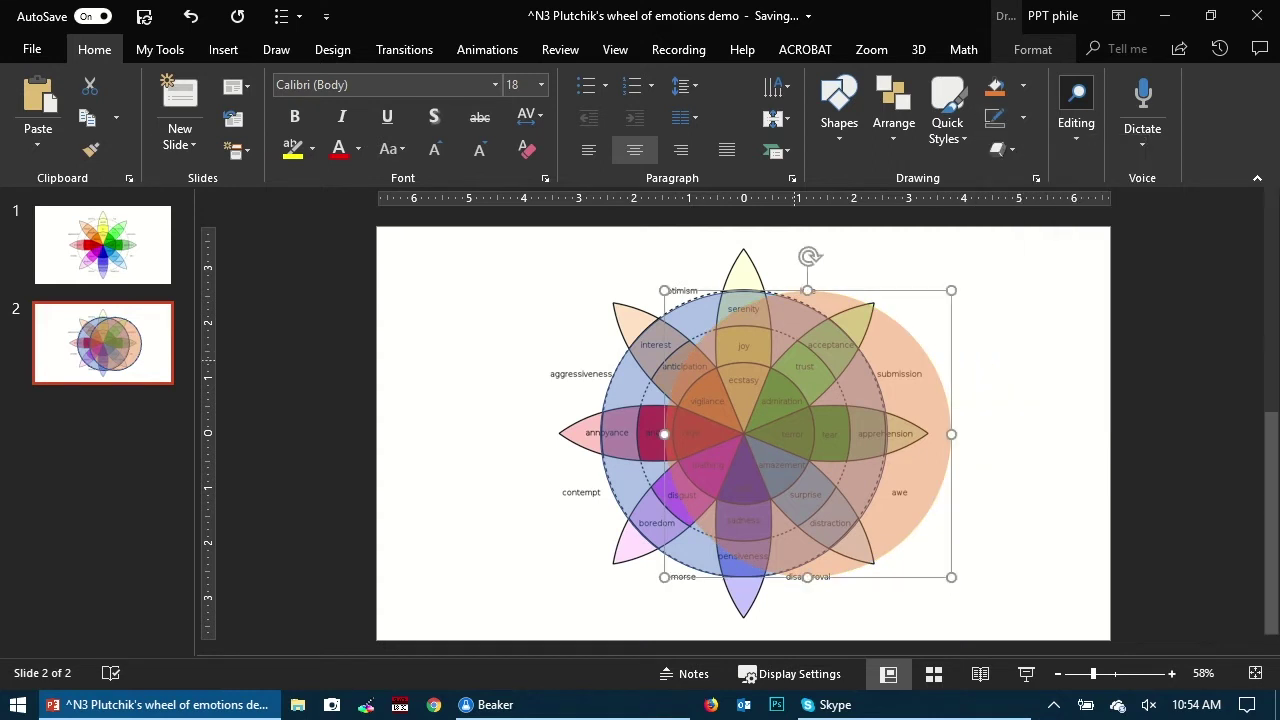
pyautogui.click(660, 429)
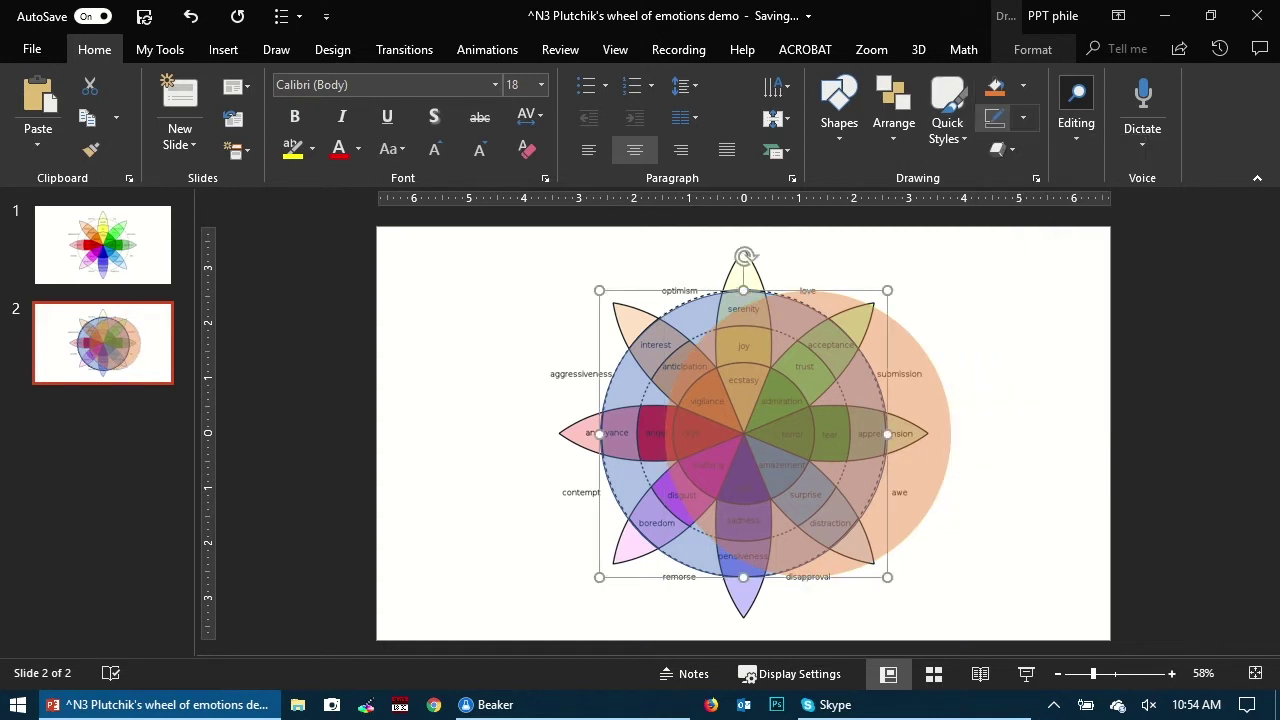
pyautogui.click(995, 118)
# Step: Shrink the orange circle and centre it on the wheel so that it matches the middle dashed ring
pyautogui.click(912, 408)
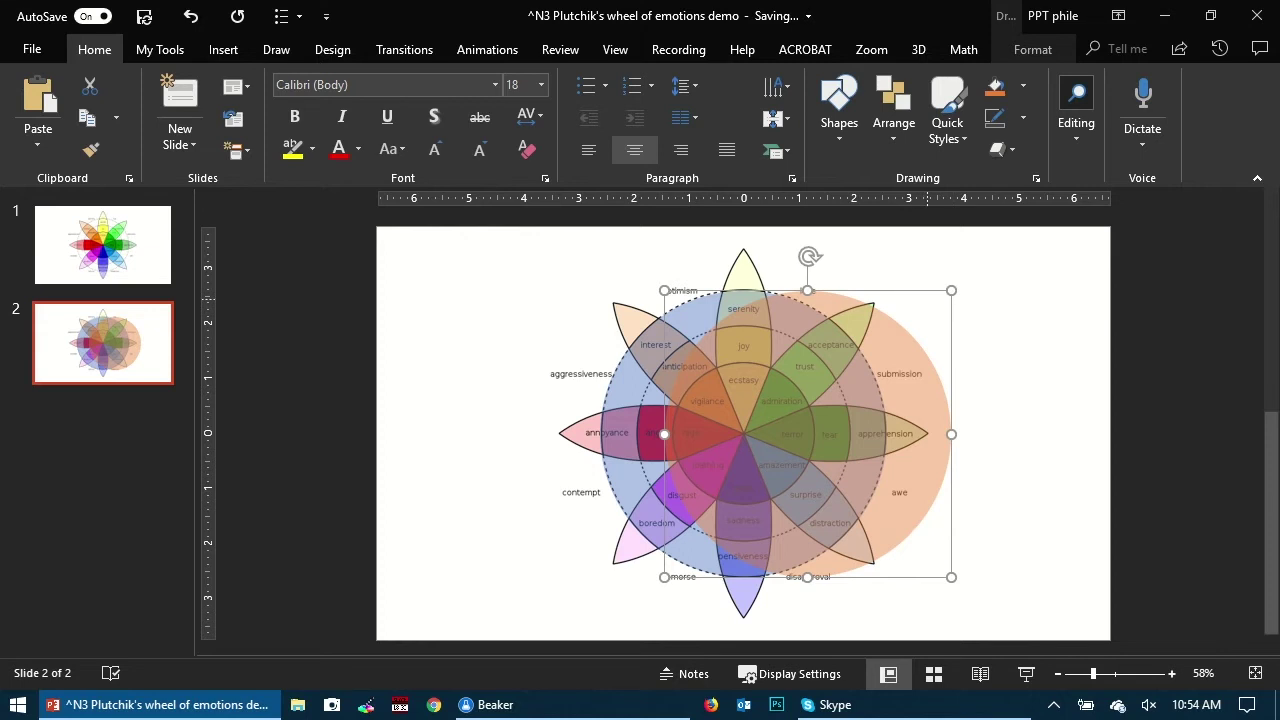
pyautogui.moveTo(952, 290); pyautogui.dragTo(854, 377)
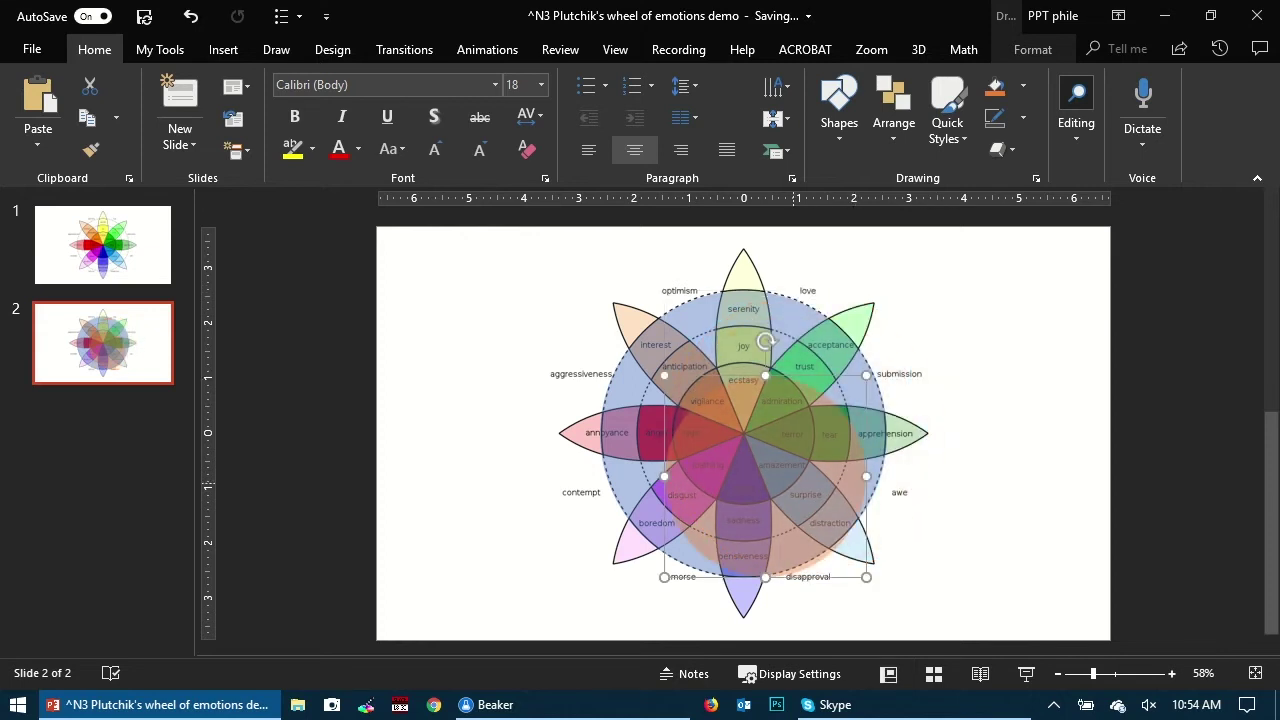
pyautogui.moveTo(794, 484); pyautogui.dragTo(765, 436)
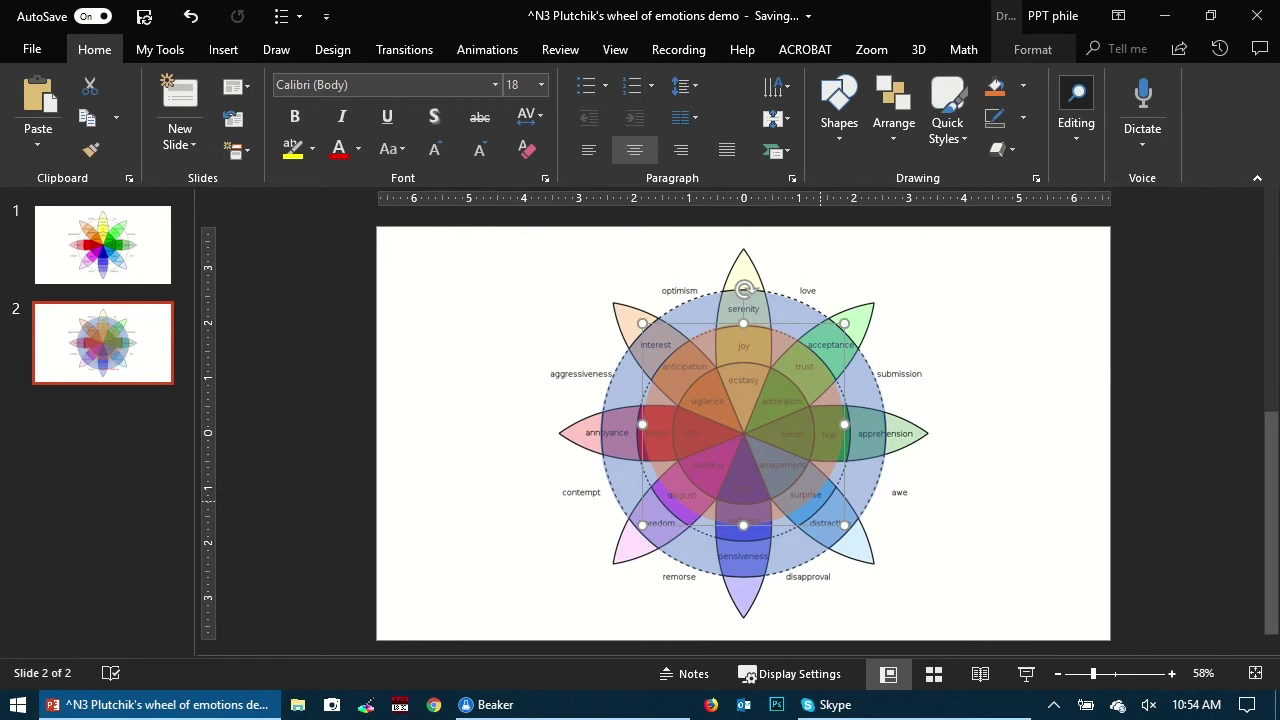
pyautogui.moveTo(844, 525); pyautogui.dragTo(850, 539)
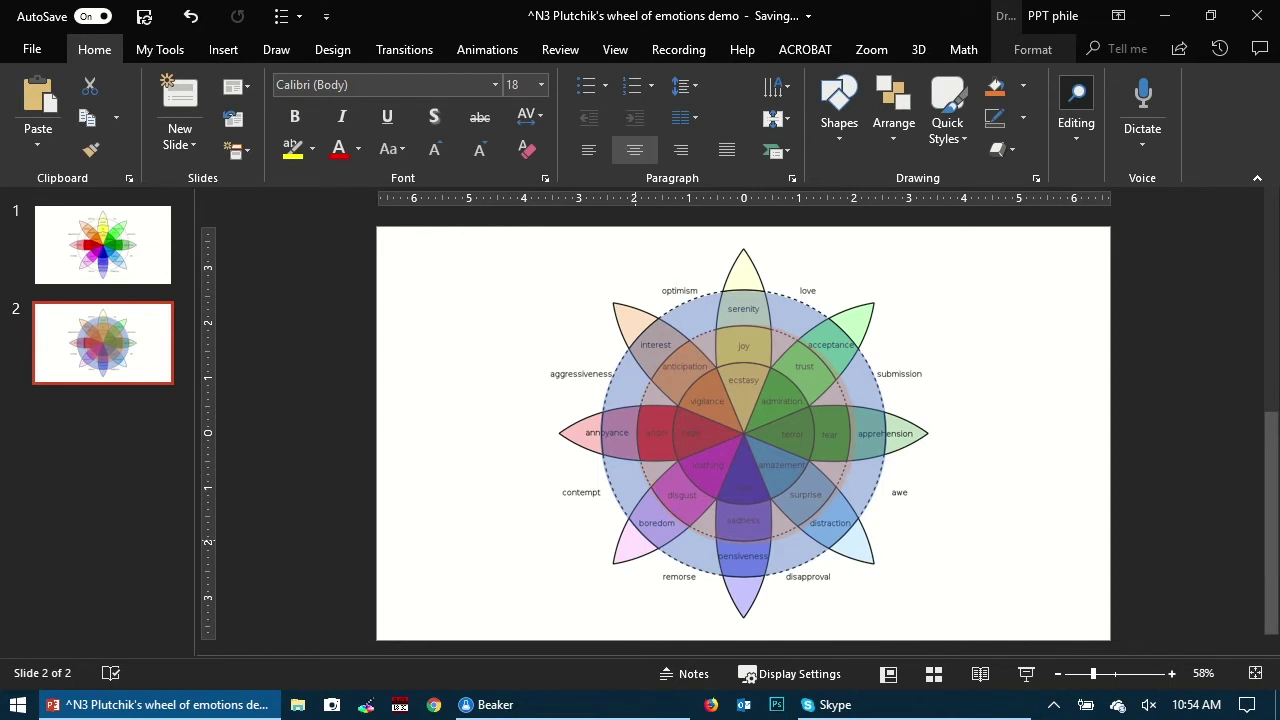
pyautogui.moveTo(634, 543); pyautogui.dragTo(636, 543)
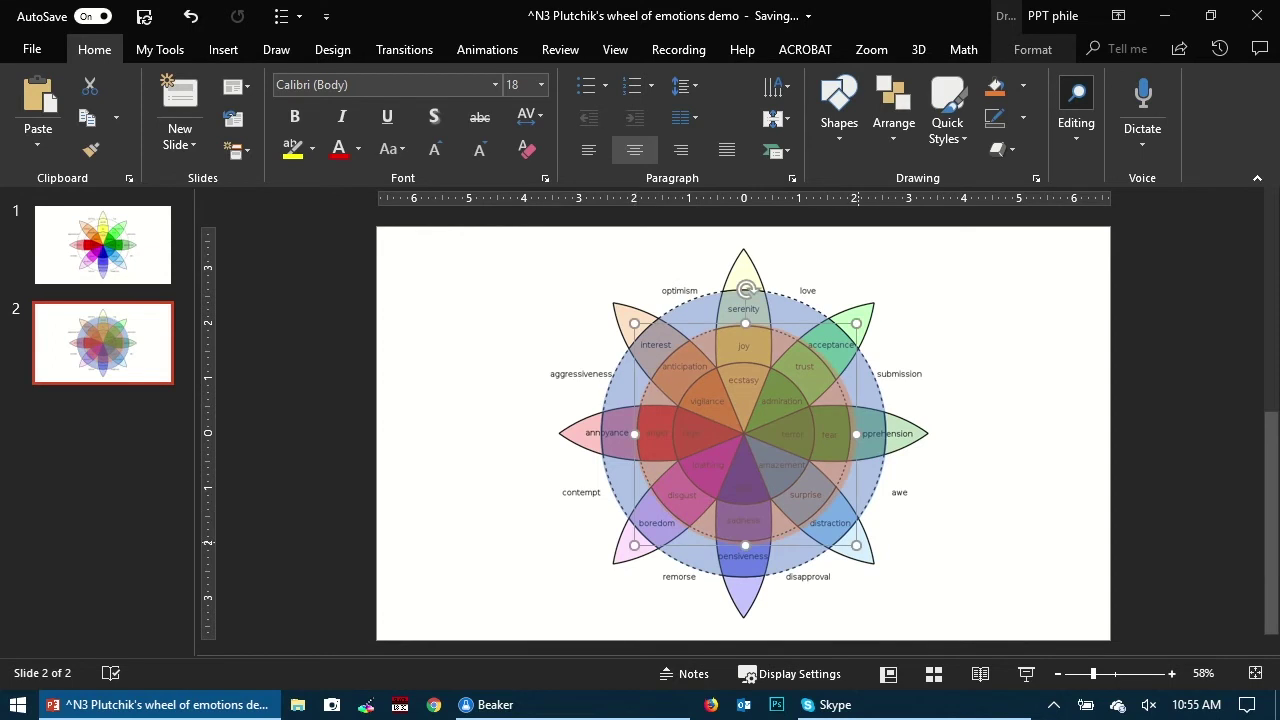
pyautogui.moveTo(857, 544); pyautogui.dragTo(854, 543)
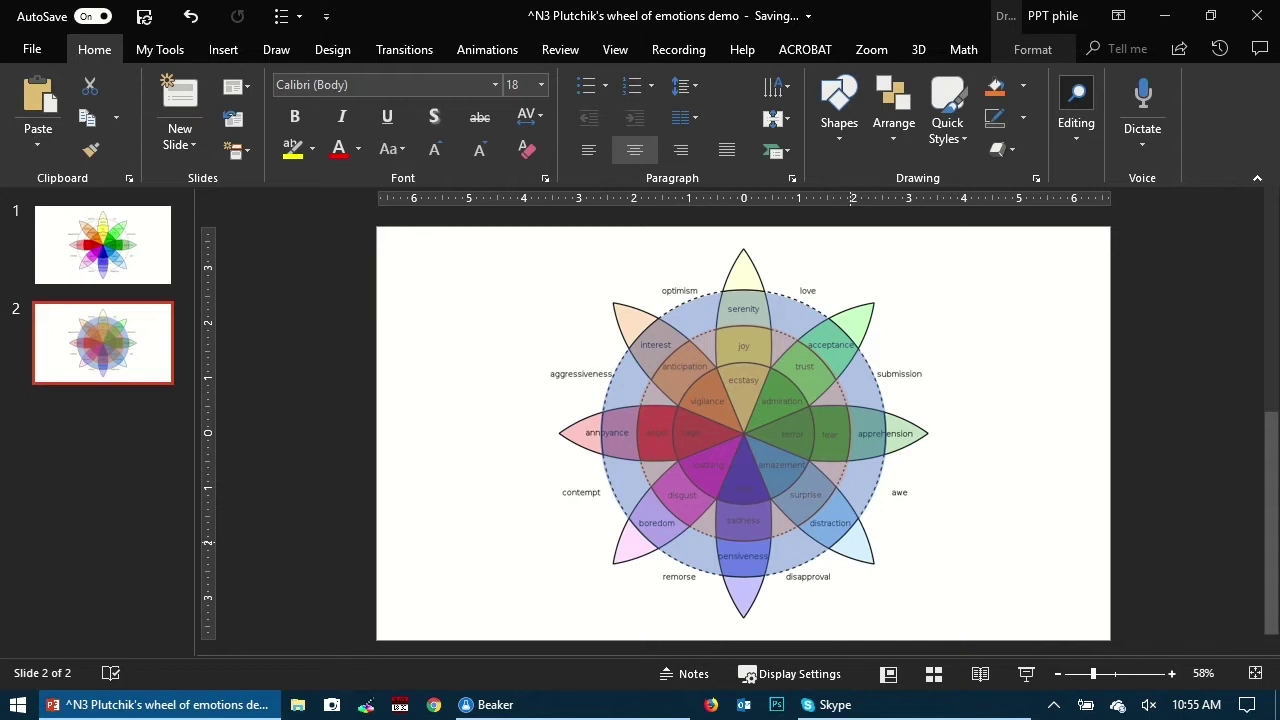
pyautogui.moveTo(851, 543); pyautogui.dragTo(852, 543)
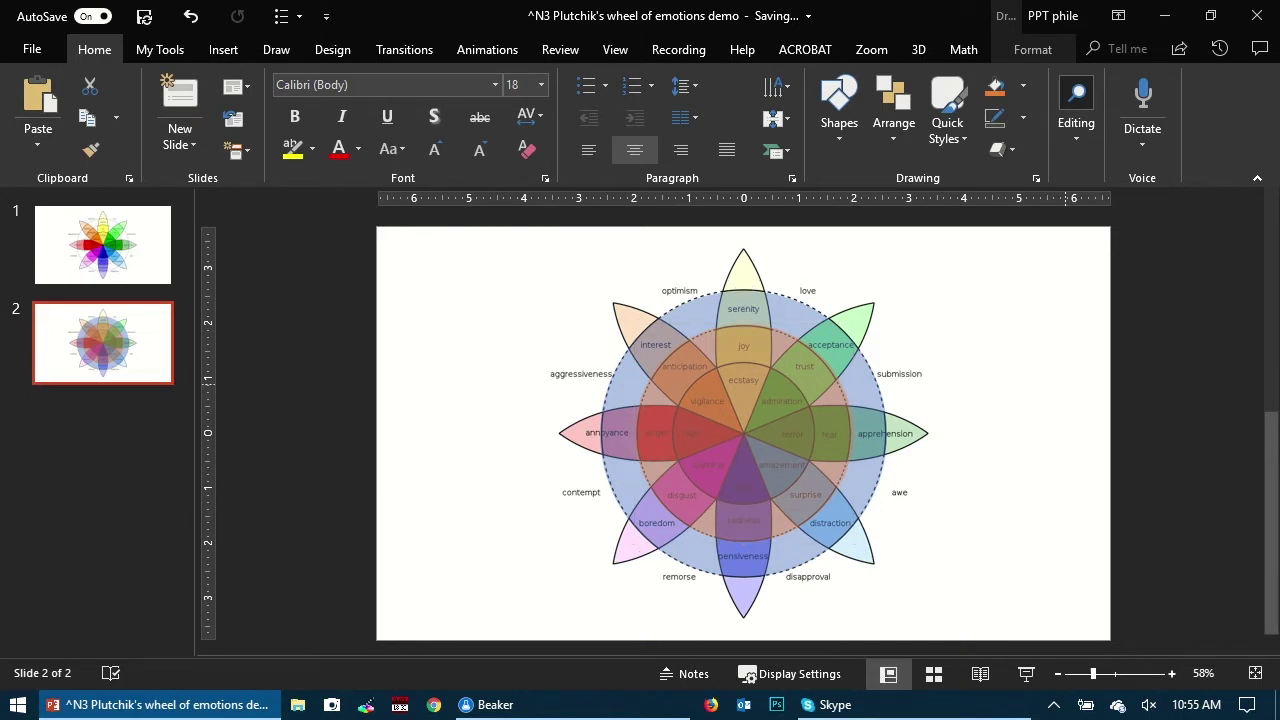
# Step: Paste a copy of the orange circle, then shrink and nudge it to match the wheel's innermost ring
pyautogui.hotkey('ctrl', 'v')
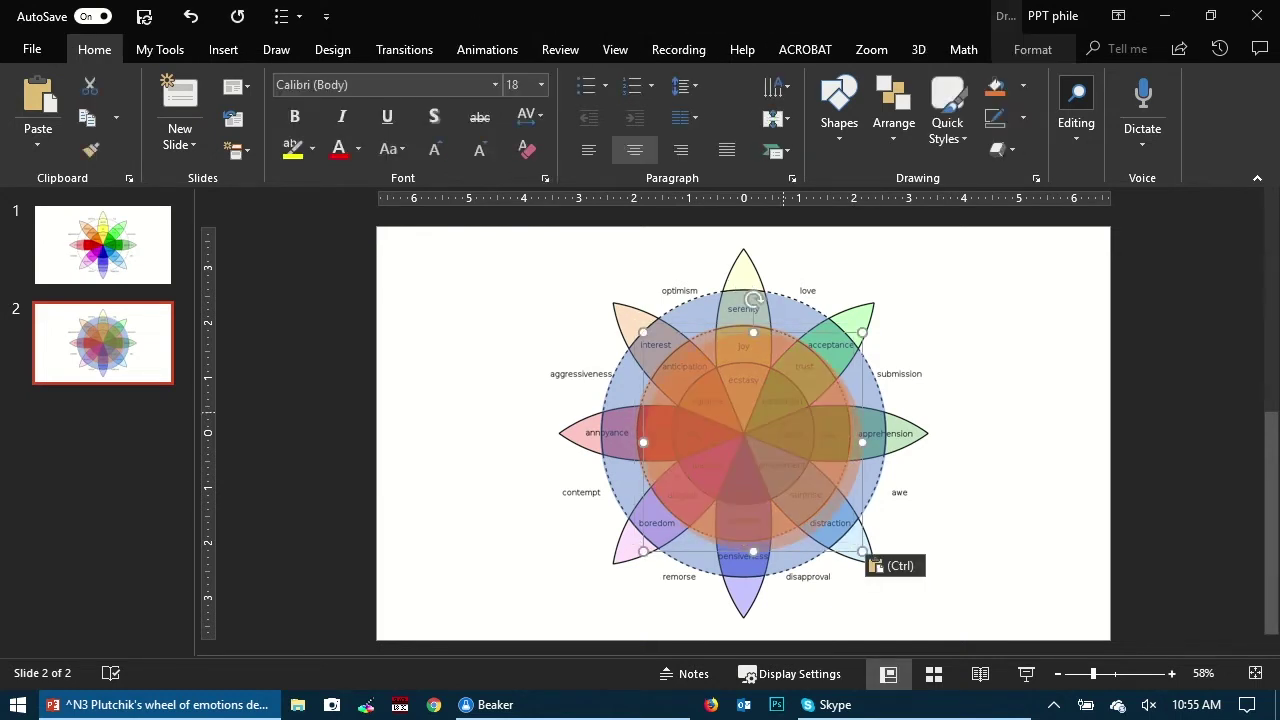
pyautogui.moveTo(862, 333); pyautogui.dragTo(791, 403)
pyautogui.moveTo(748, 464); pyautogui.dragTo(776, 452)
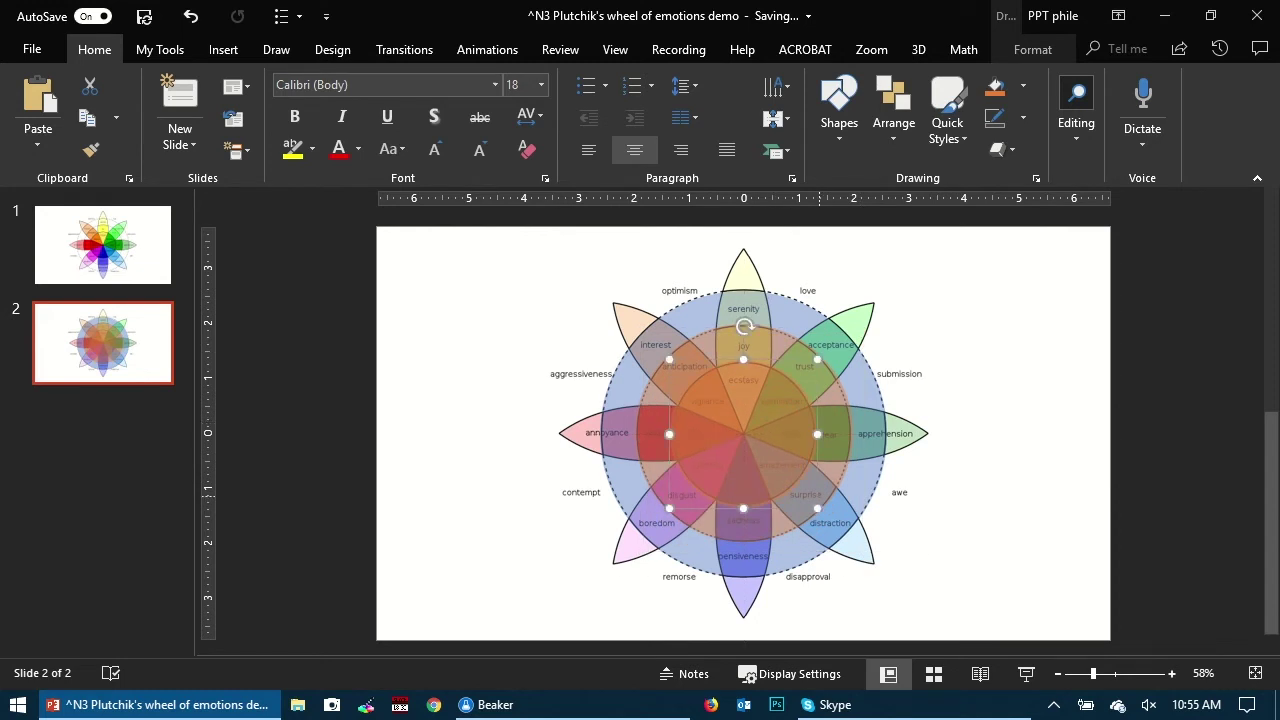
pyautogui.moveTo(818, 508); pyautogui.dragTo(812, 503)
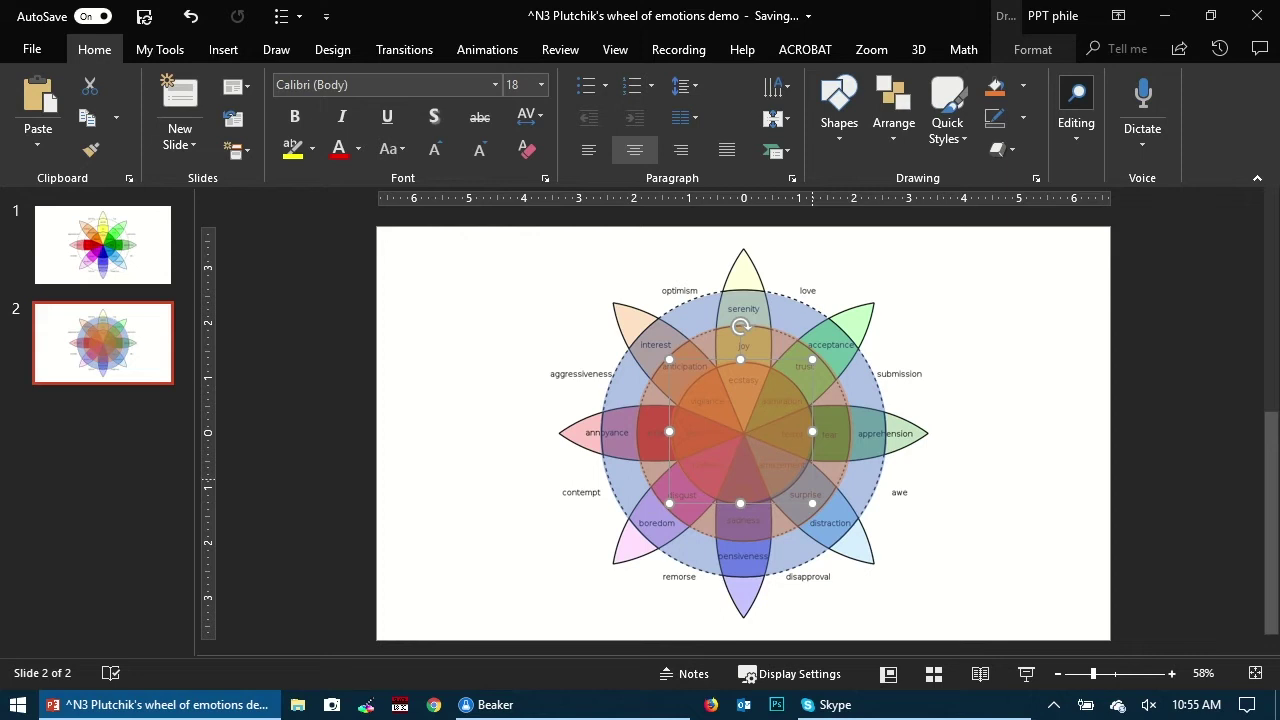
pyautogui.hotkey('ctrl', 'Down')
pyautogui.hotkey('ctrl', 'Down')
pyautogui.hotkey('ctrl', 'Right')
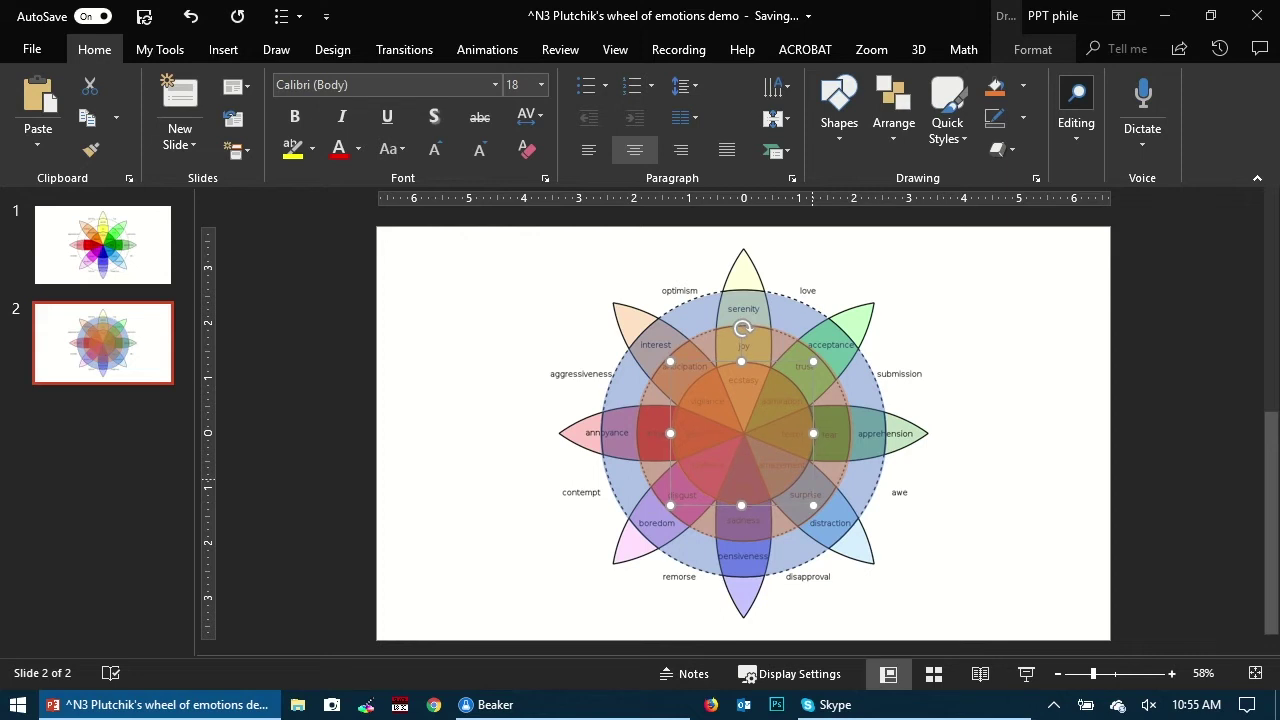
# Step: Fill the innermost circle with the theme green and deselect it
pyautogui.click(1022, 86)
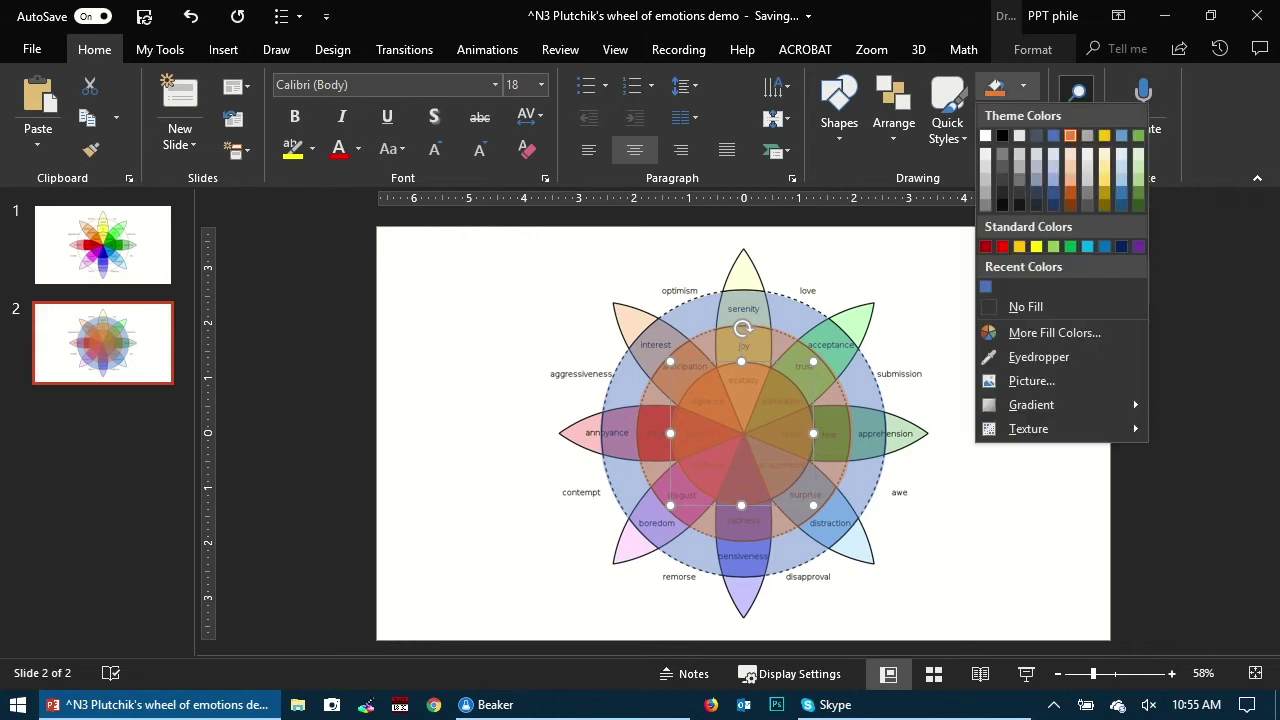
pyautogui.click(1138, 135)
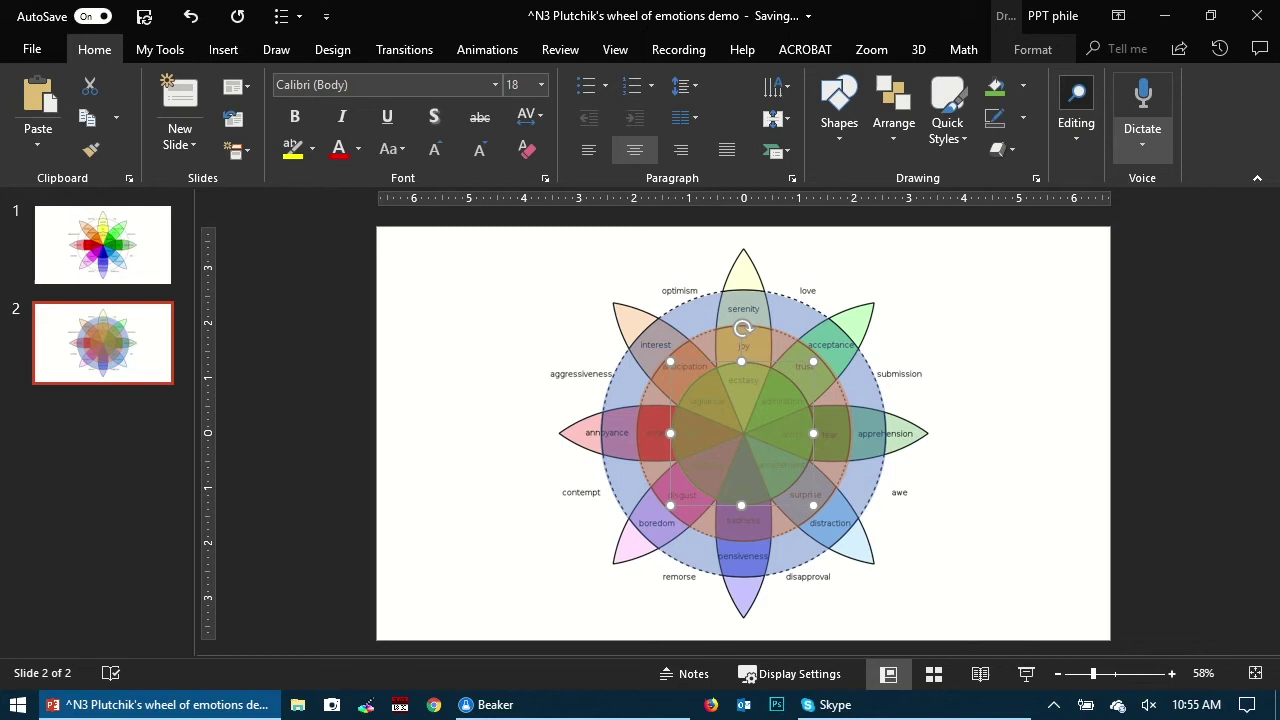
pyautogui.click(1078, 430)
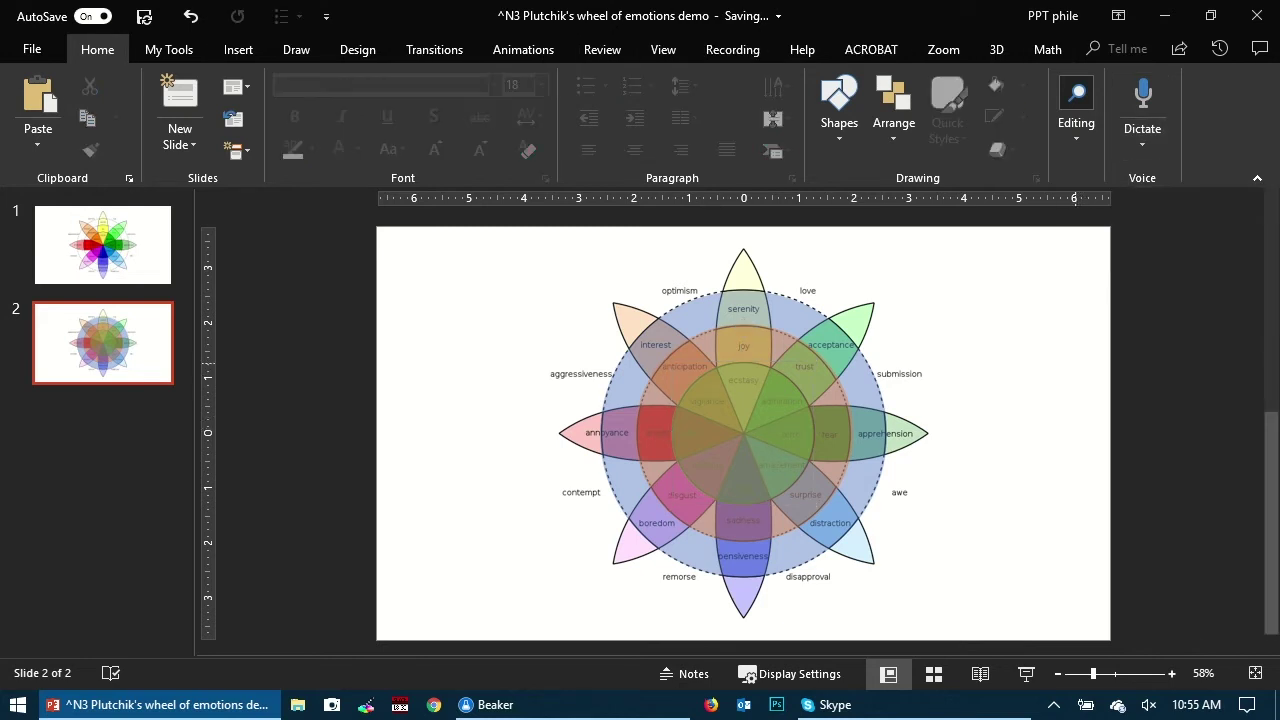
# Step: Paste a copy of the blue circle, enlarge it against one side of the top petal, and fill it with the theme gold
pyautogui.hotkey('ctrl', 'v')
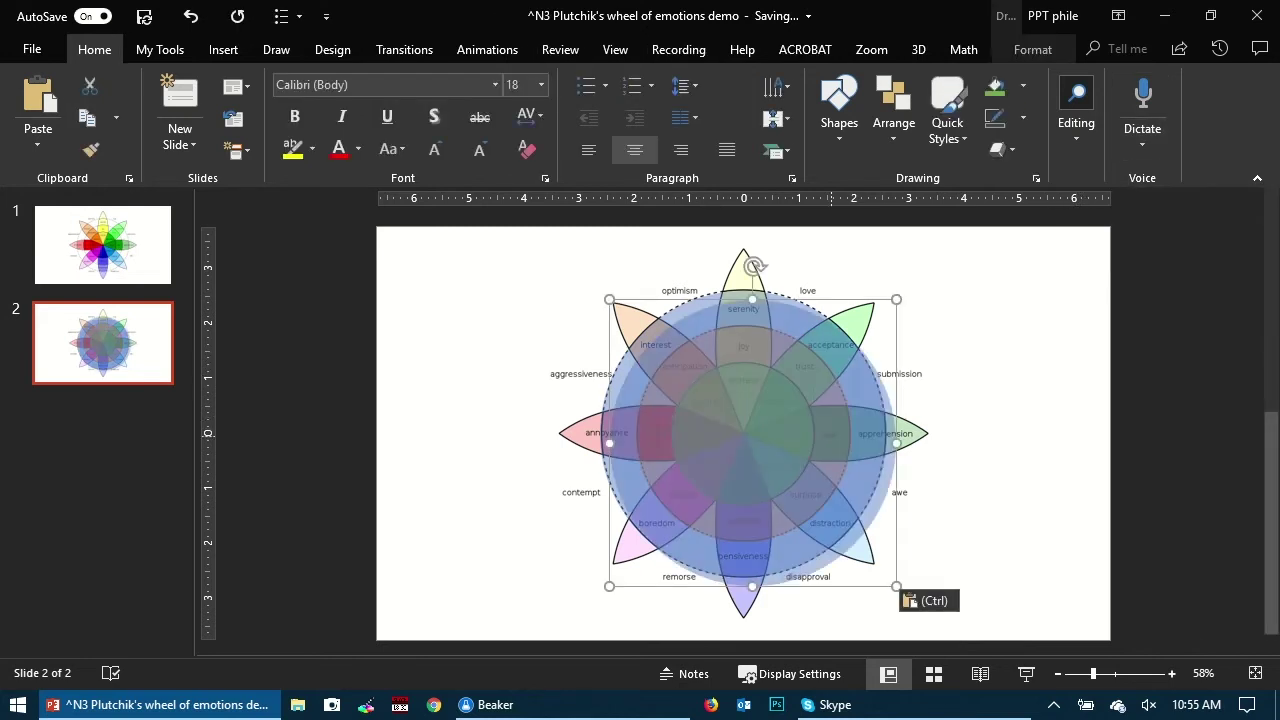
pyautogui.moveTo(827, 438); pyautogui.dragTo(996, 413)
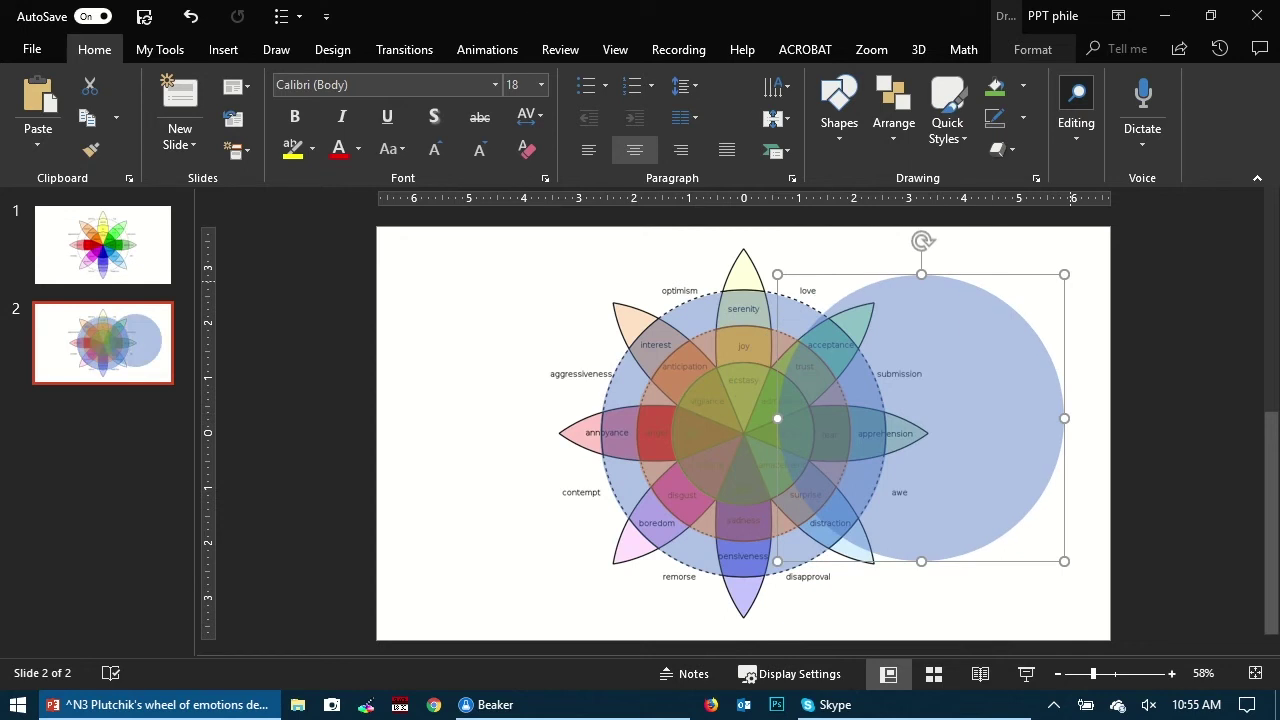
pyautogui.moveTo(1064, 275); pyautogui.dragTo(1144, 195)
pyautogui.moveTo(946, 393)
pyautogui.mouseDown()
pyautogui.moveTo(915, 363)
pyautogui.moveTo(880, 356)
pyautogui.mouseUp()
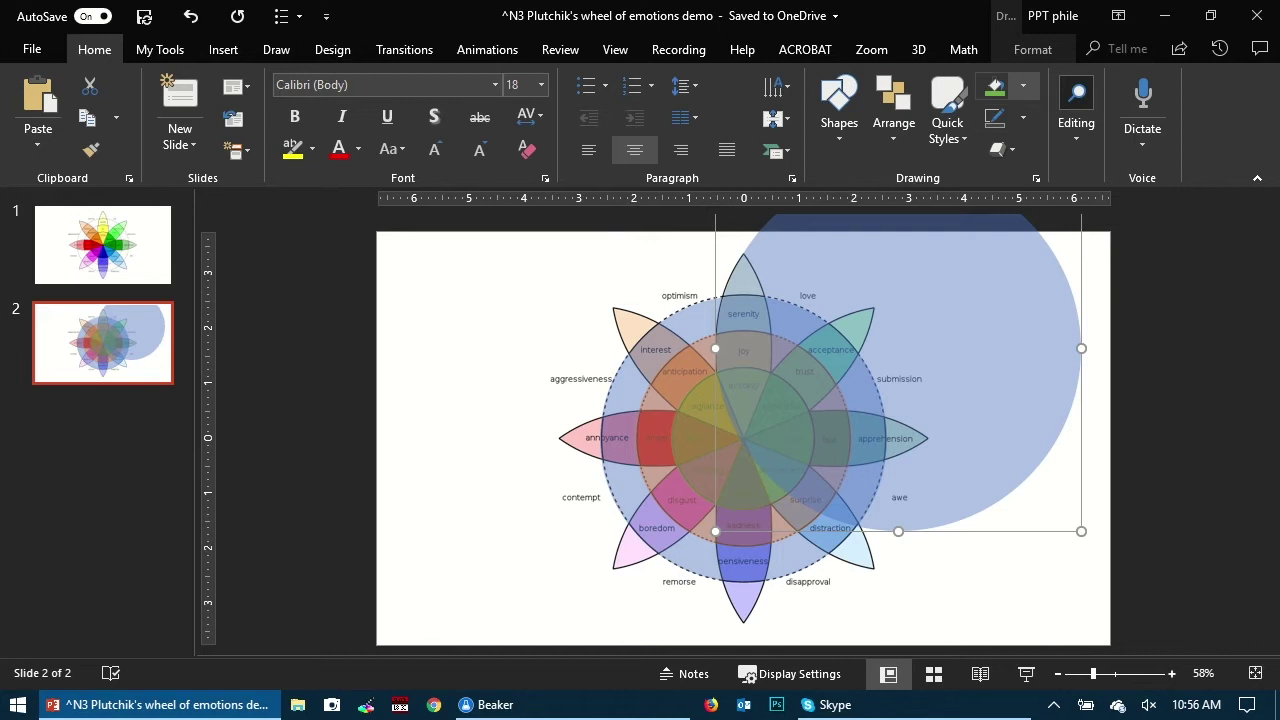
pyautogui.click(1022, 85)
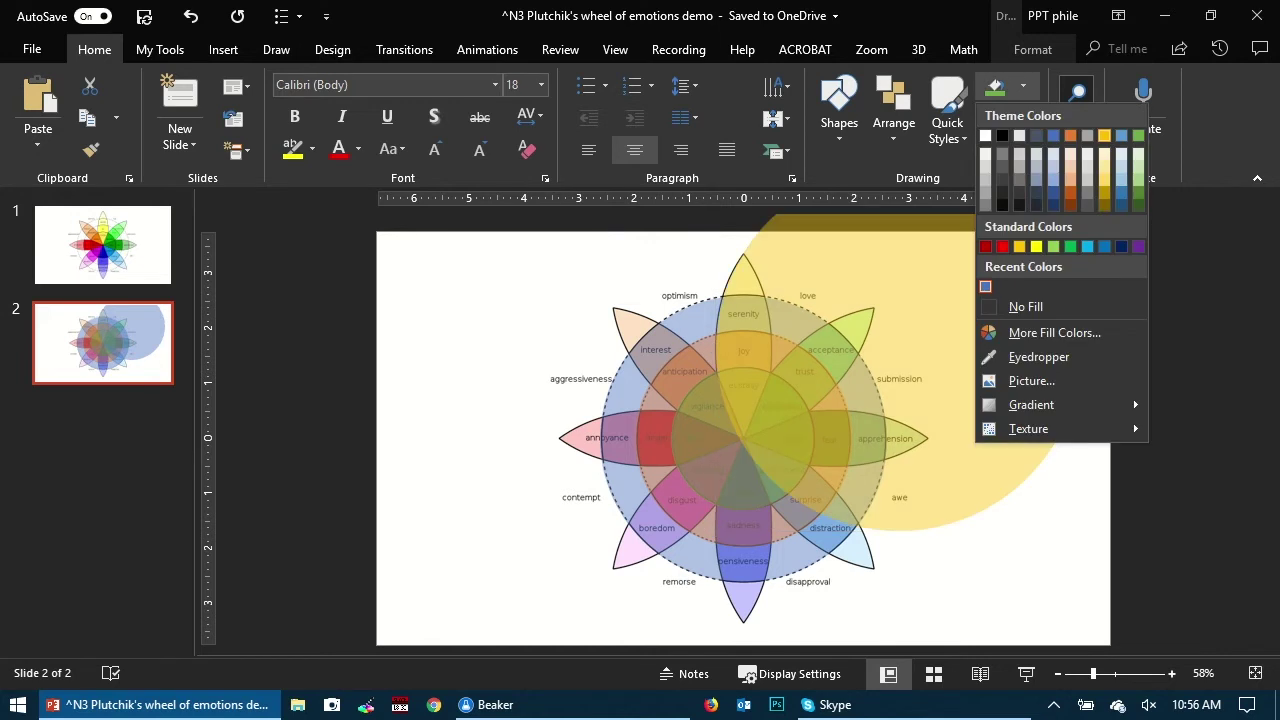
pyautogui.click(1104, 136)
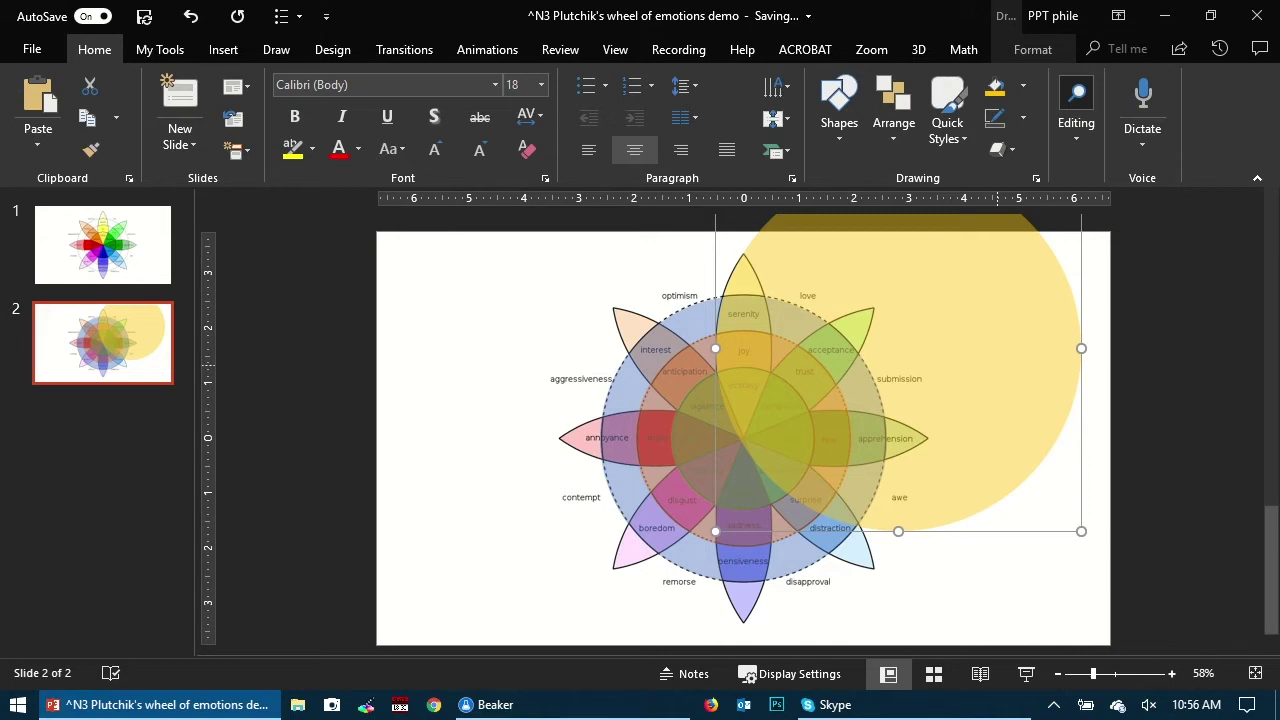
# Step: Fine-tune the gold circle to follow the top petal's edge and place a duplicate opposite it so their overlap forms the petal
pyautogui.moveTo(1081, 531); pyautogui.dragTo(1110, 561)
pyautogui.moveTo(1051, 493); pyautogui.dragTo(1050, 471)
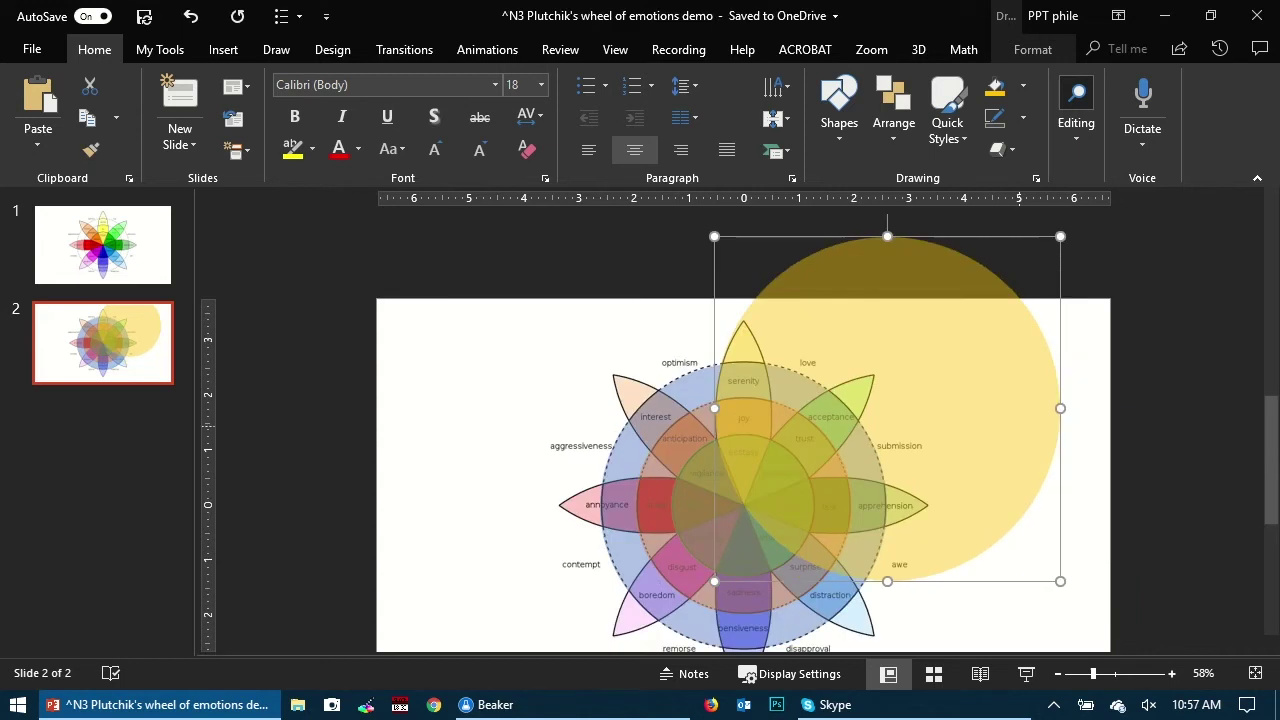
pyautogui.moveTo(1016, 427); pyautogui.dragTo(732, 411)
pyautogui.moveTo(598, 390); pyautogui.dragTo(598, 390)
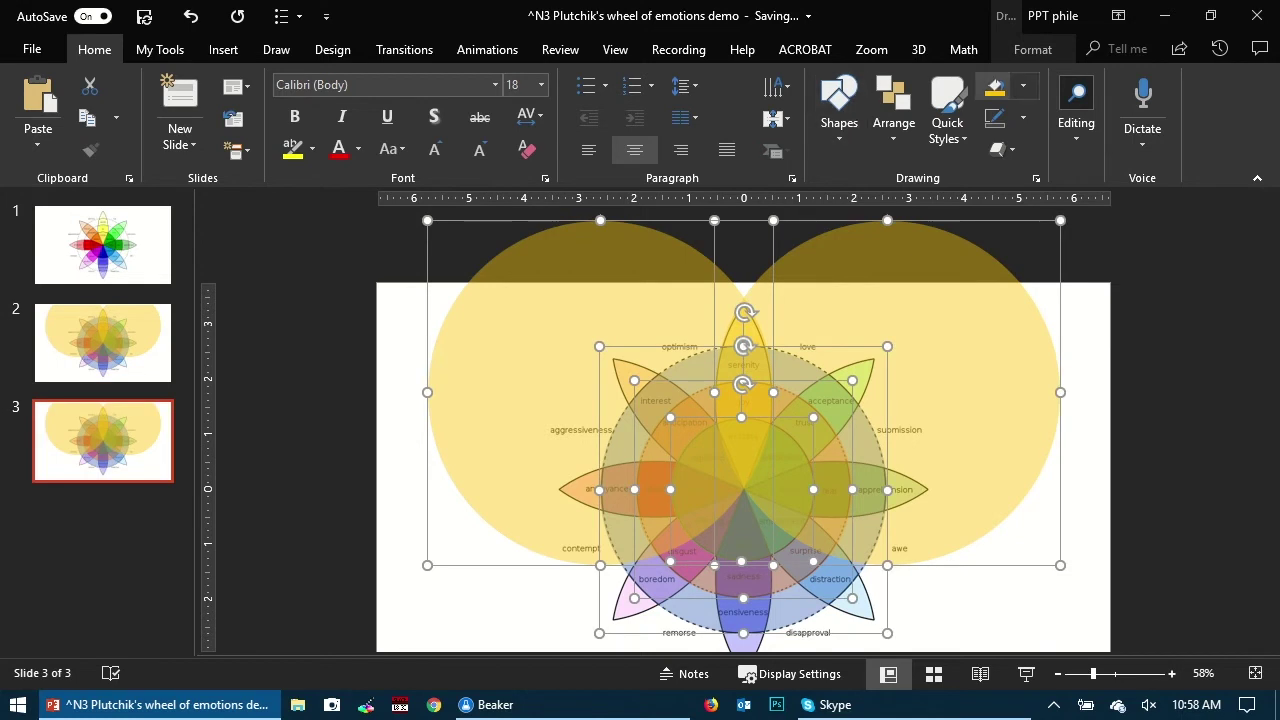
# Step: Split all the selected overlapping circles on slide 3 into separate pieces with Merge Shapes Fragment
pyautogui.click(1032, 49)
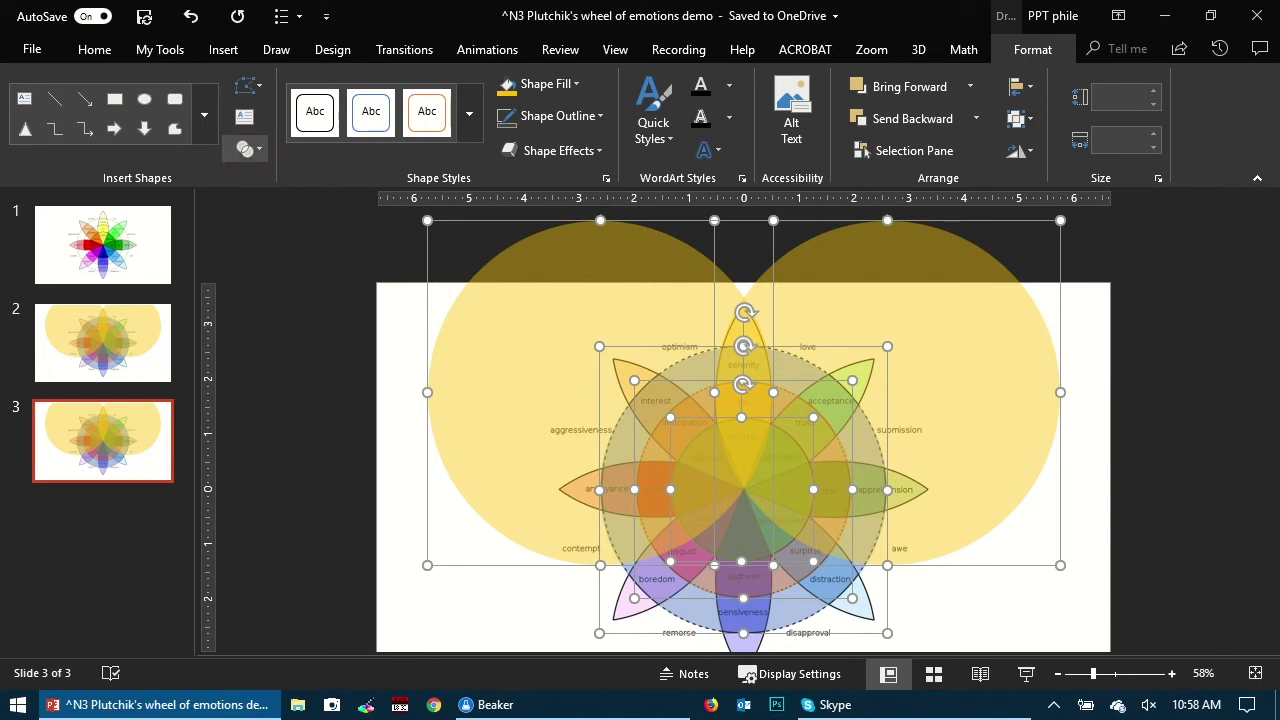
pyautogui.click(245, 149)
pyautogui.moveTo(281, 226)
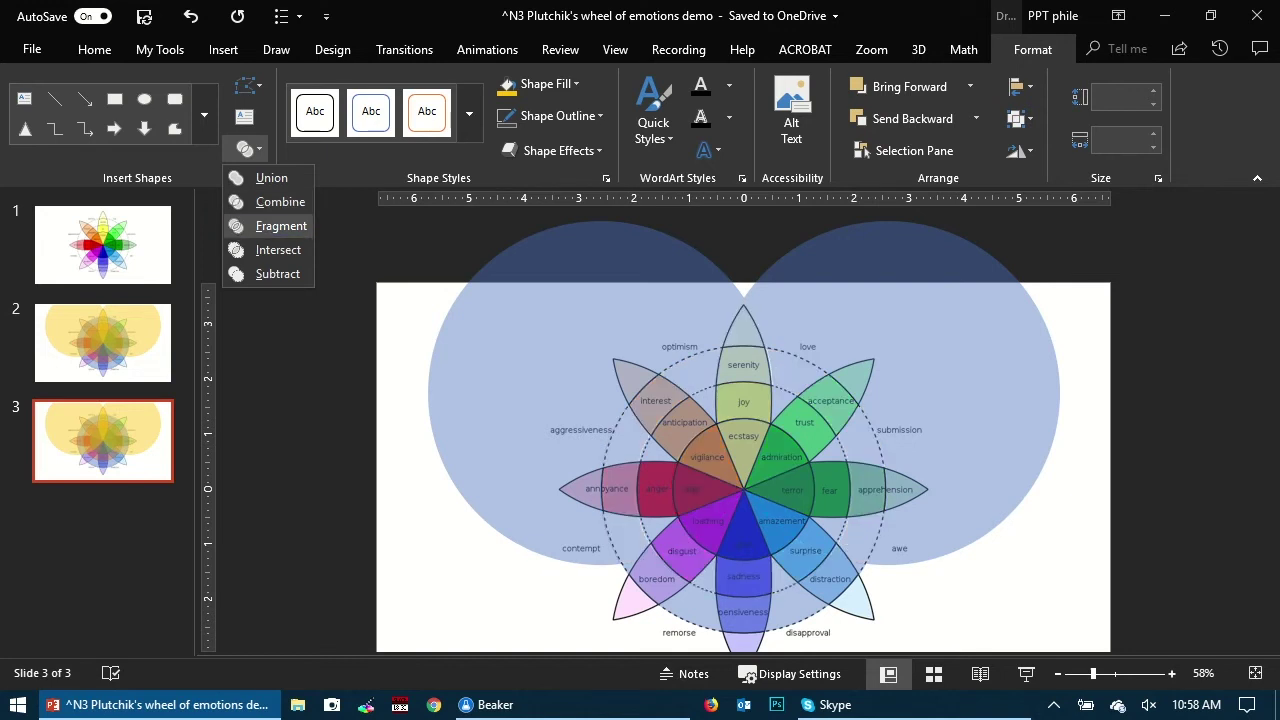
pyautogui.click(281, 226)
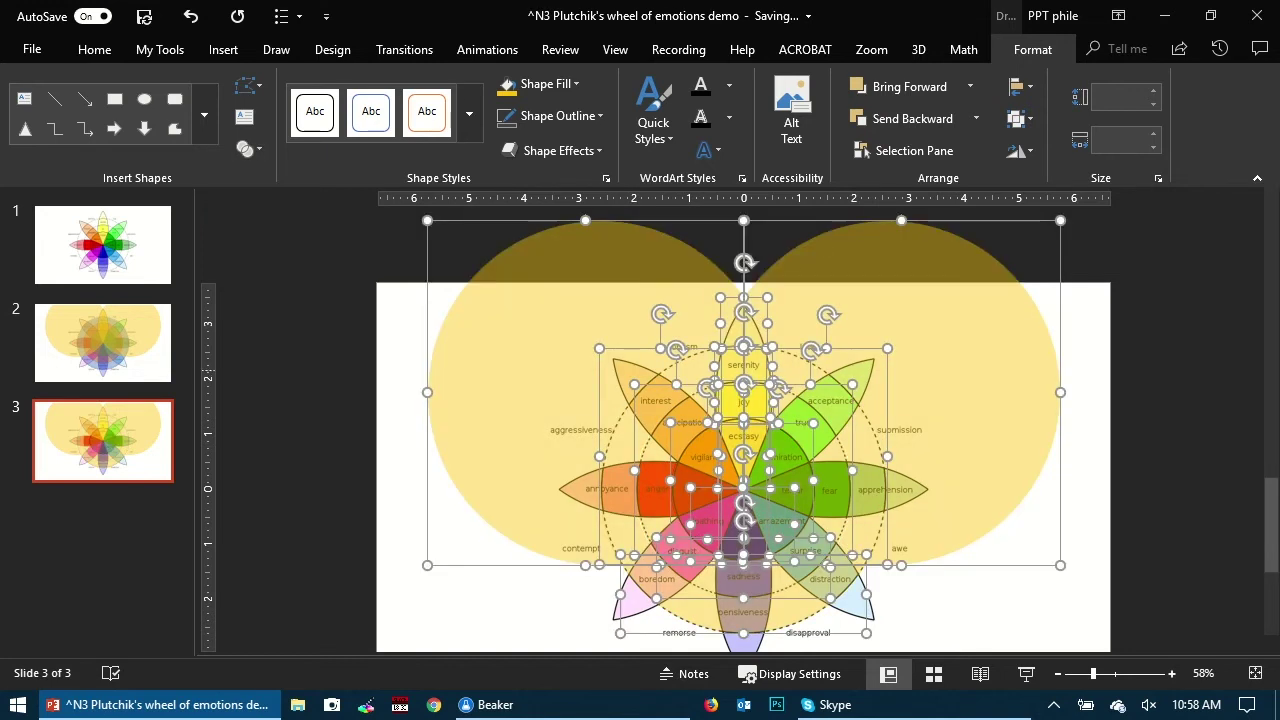
pyautogui.press('Escape')
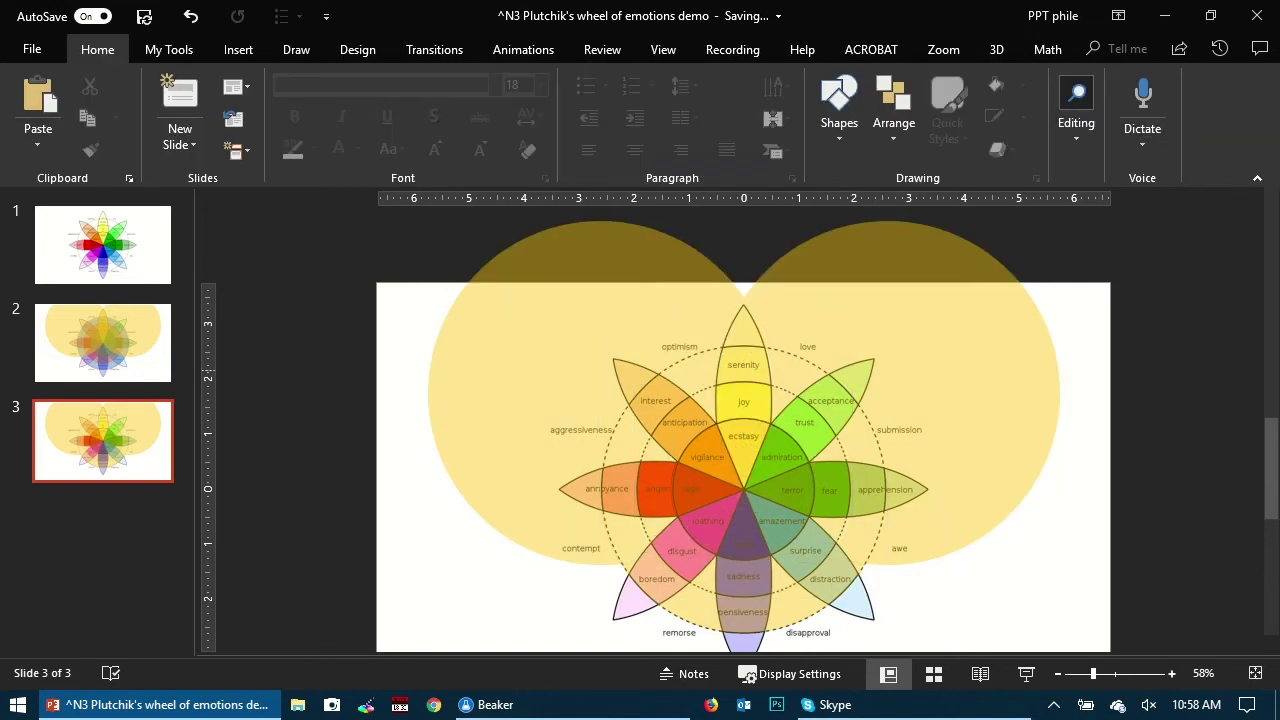
# Step: Delete the two large gold fragments lying outside the wheel on either side of the top petal
pyautogui.moveTo(530, 356); pyautogui.dragTo(327, 386)
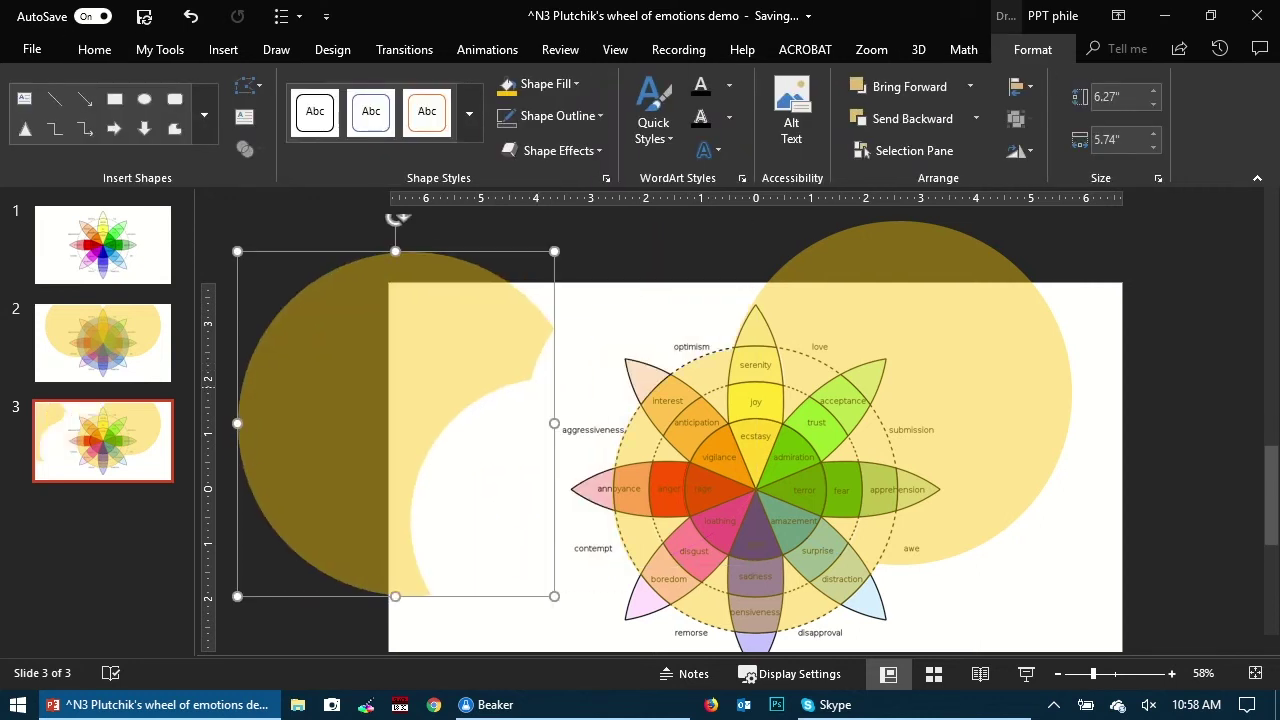
pyautogui.press('Delete')
pyautogui.moveTo(931, 357); pyautogui.dragTo(1131, 367)
pyautogui.press('Delete')
# Step: Delete the outer-ring fragments on both sides of the top petal and the middle-ring fragment over trust and fear
pyautogui.click(867, 391)
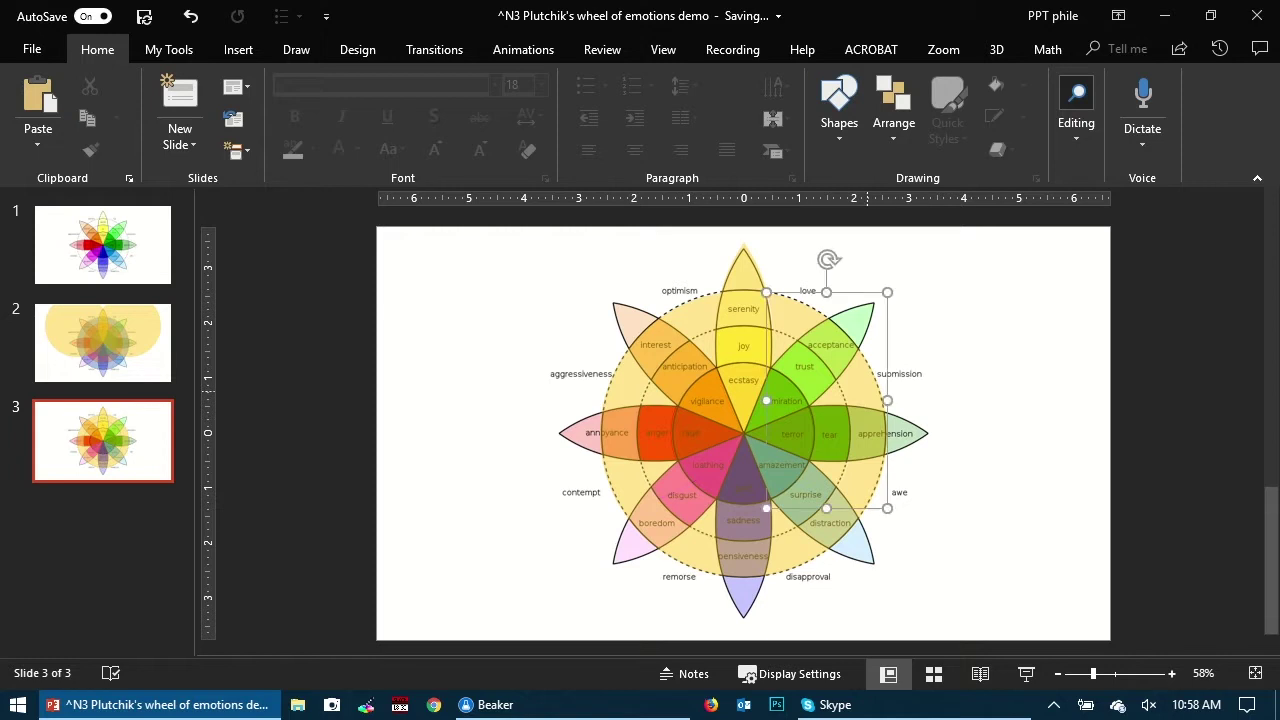
pyautogui.moveTo(867, 391); pyautogui.dragTo(1029, 408)
pyautogui.press('Delete')
pyautogui.moveTo(829, 400); pyautogui.dragTo(978, 412)
pyautogui.press('Delete')
pyautogui.moveTo(626, 391); pyautogui.dragTo(500, 400)
pyautogui.press('Delete')
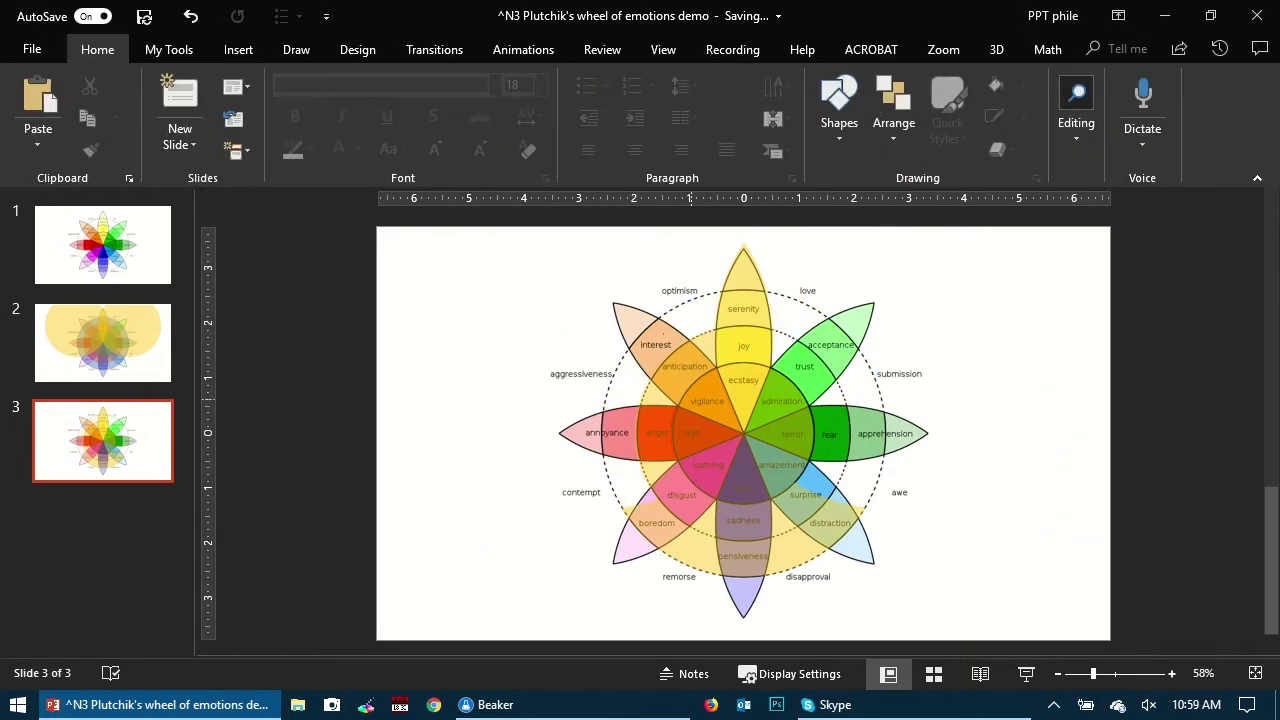
# Step: Delete the lower fragments of the outer and middle rings and the inner-circle fragments over vigilance, rage and the wheel's lower centre
pyautogui.hotkey('ctrl', 'z')
pyautogui.hotkey('ctrl', 'z')
pyautogui.hotkey('ctrl', 'z')
pyautogui.hotkey('ctrl', 'z')
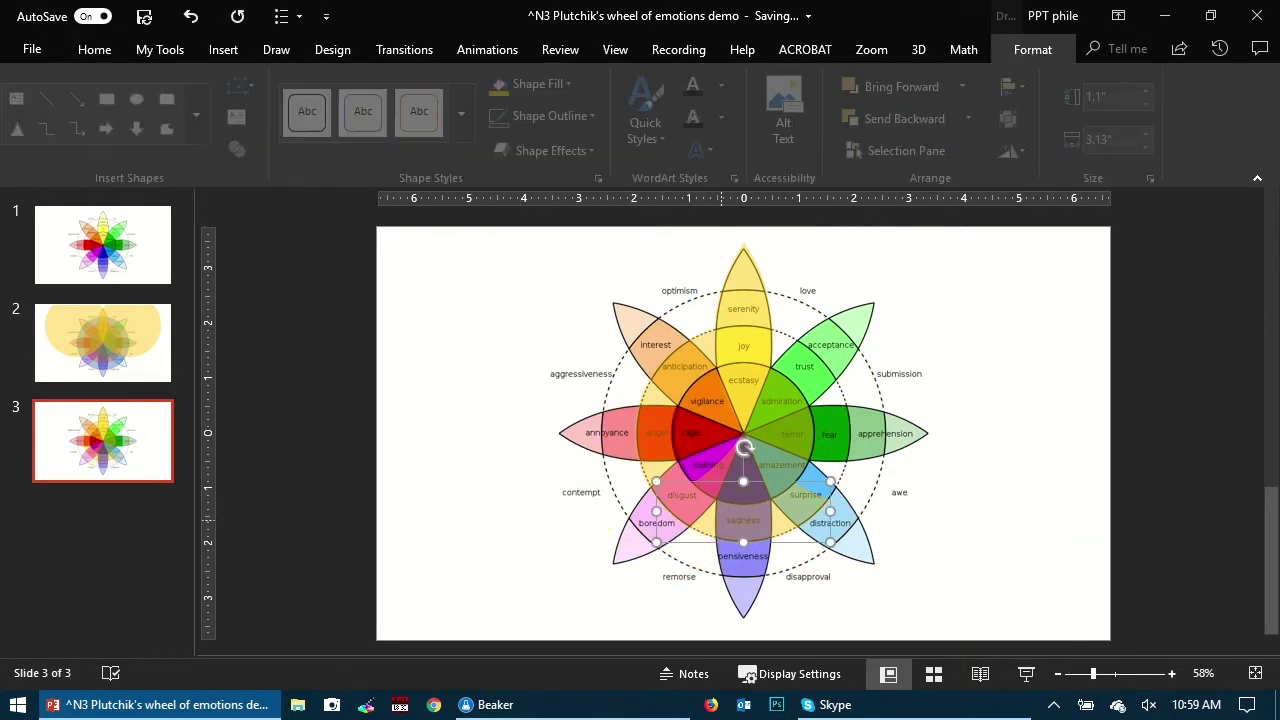
pyautogui.press('Delete')
pyautogui.moveTo(966, 556); pyautogui.dragTo(654, 430)
pyautogui.press('Delete')
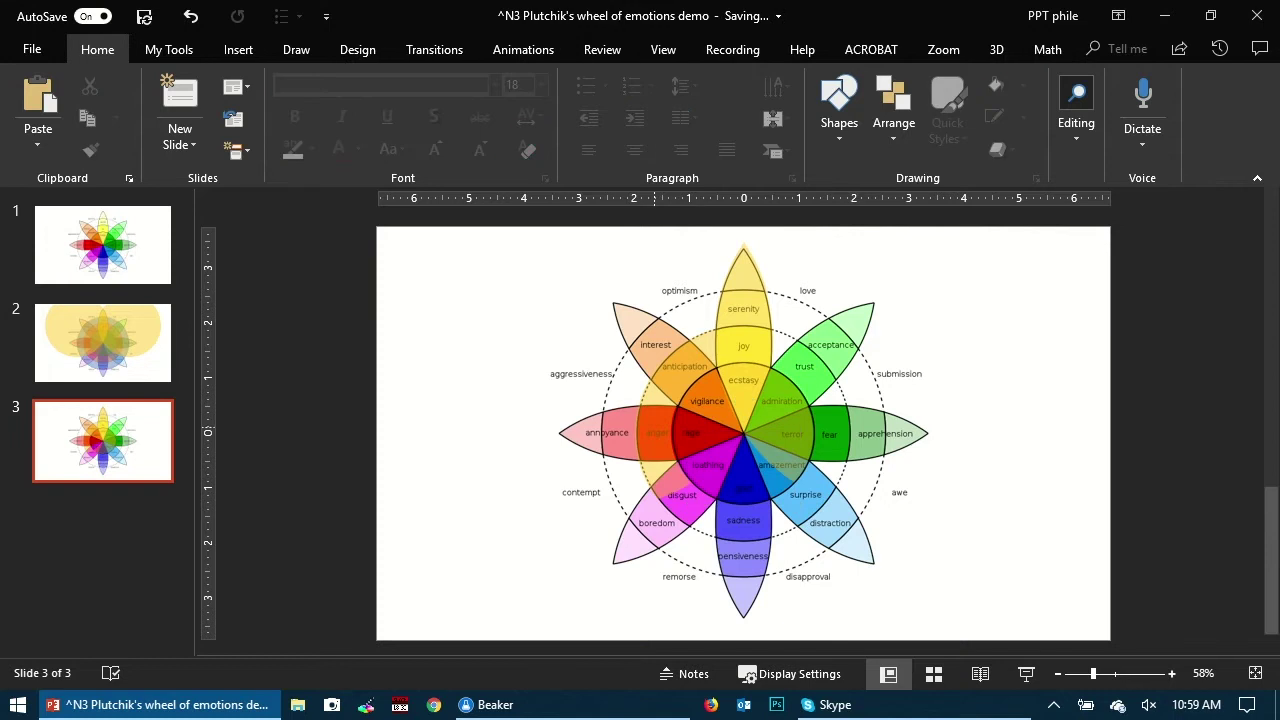
# Step: Delete the remaining middle-ring fragment over anger and the inner-circle fragment over terror and amazement, keeping only the top petal's pieces
pyautogui.click(655, 432)
pyautogui.press('Delete')
pyautogui.click(780, 473)
pyautogui.press('Delete')
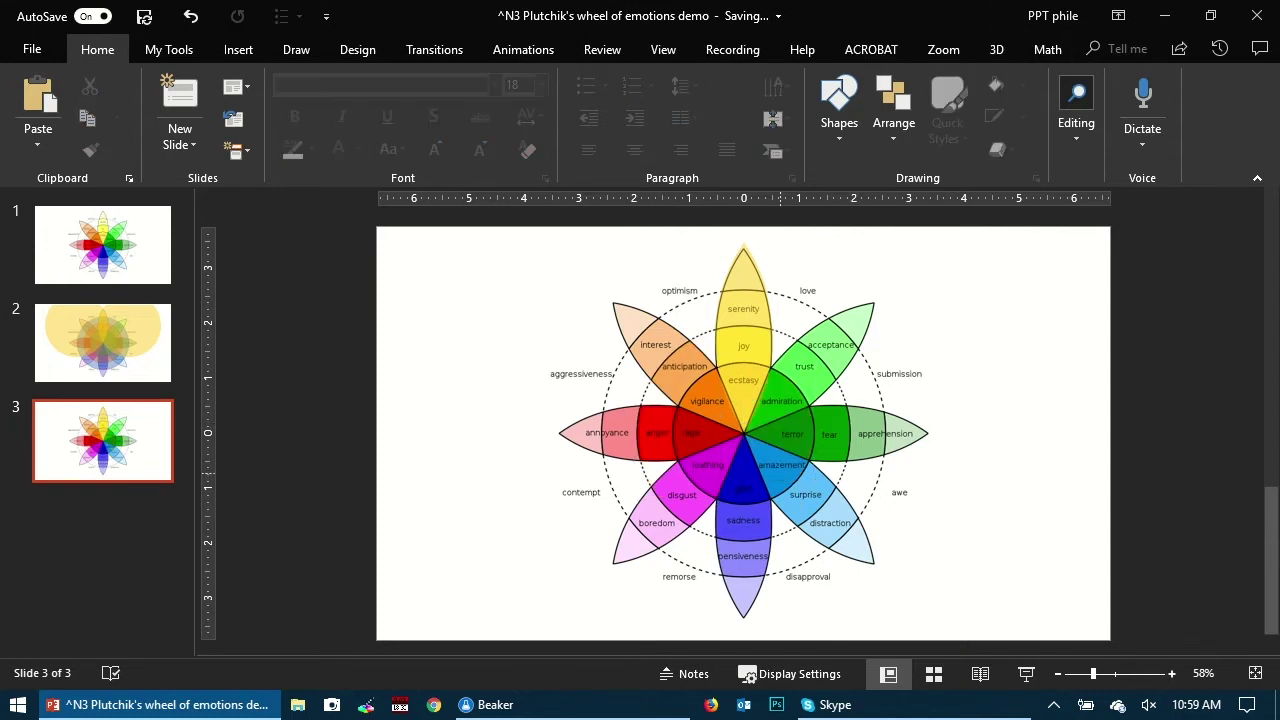
# Step: Move the top petal's four fragments to an empty area beside the wheel, undo the move, and deselect them
pyautogui.hotkey('ctrl', 'z')
pyautogui.hotkey('ctrl', 'z')
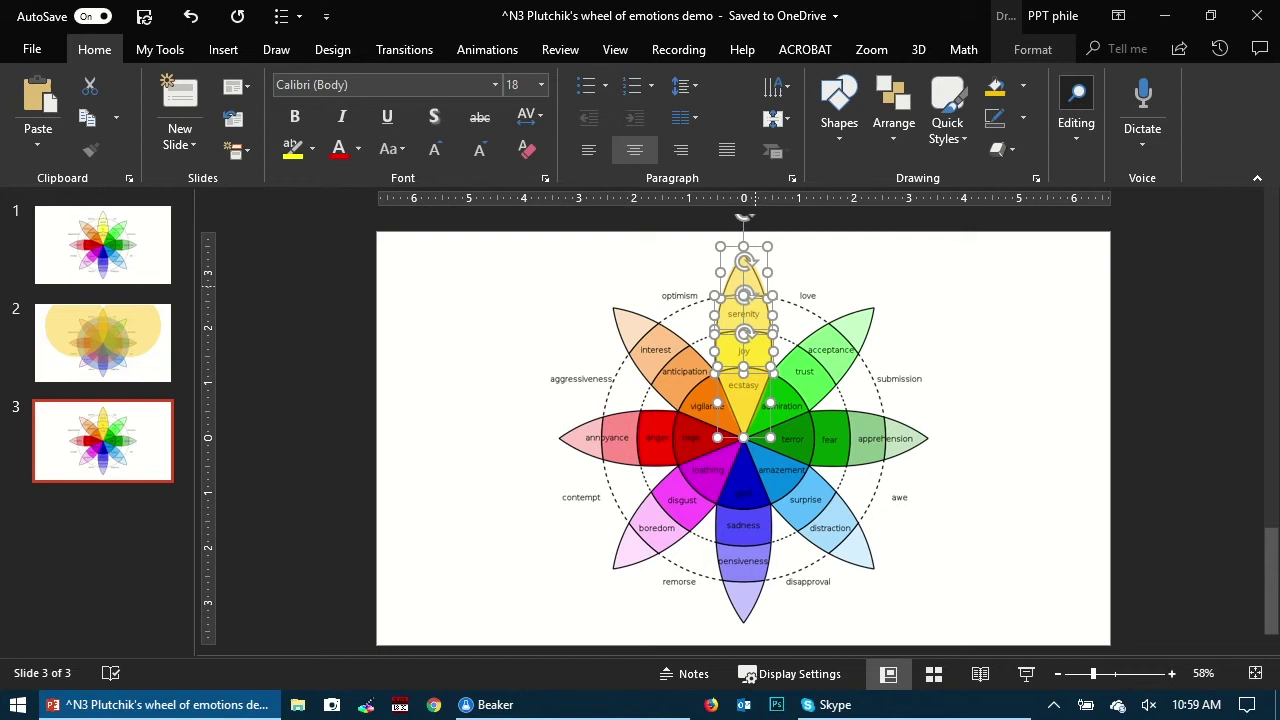
pyautogui.hotkey('ctrl', 'y')
pyautogui.hotkey('ctrl', 'y')
pyautogui.hotkey('ctrl', 'y')
pyautogui.hotkey('ctrl', 'y')
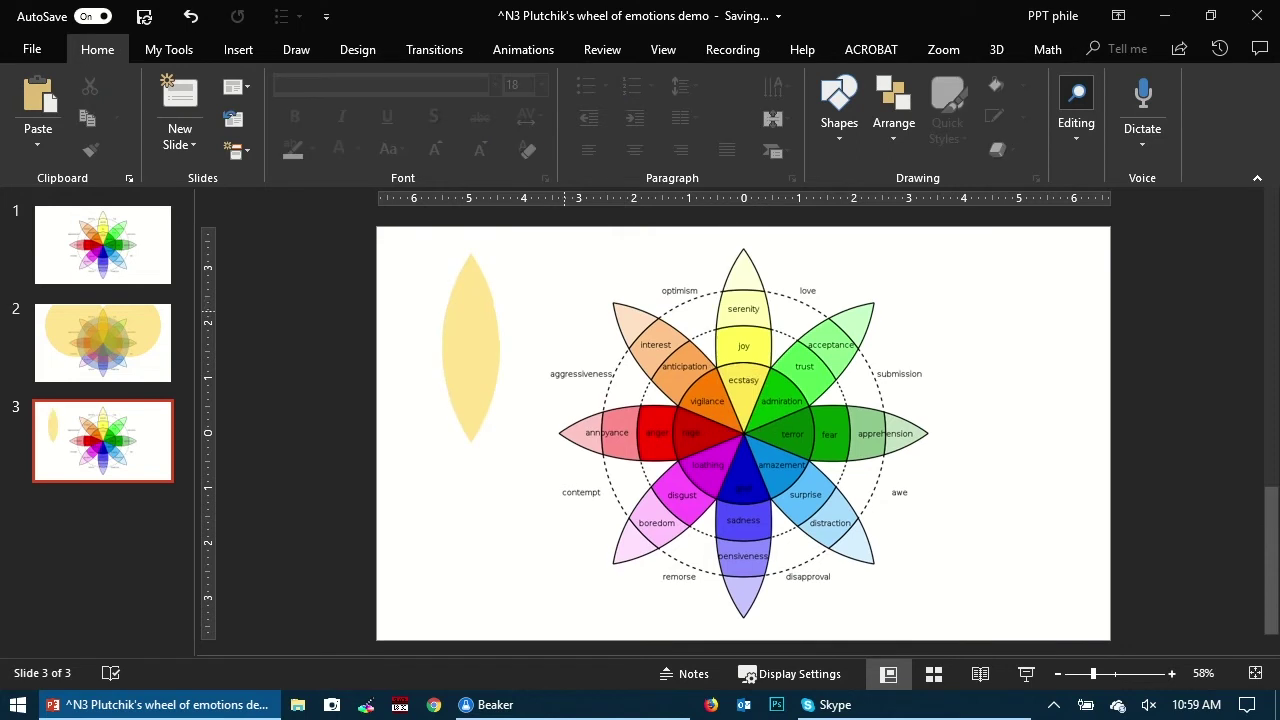
pyautogui.hotkey('ctrl', 'z')
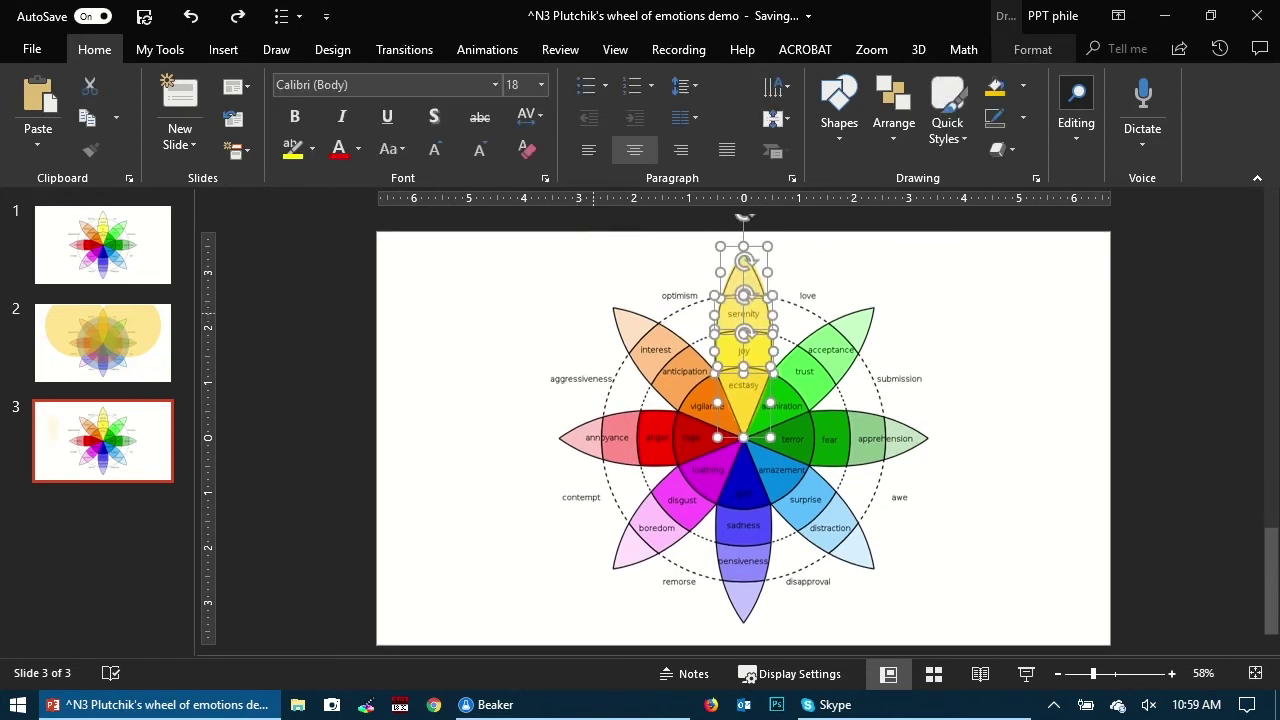
pyautogui.click(1034, 377)
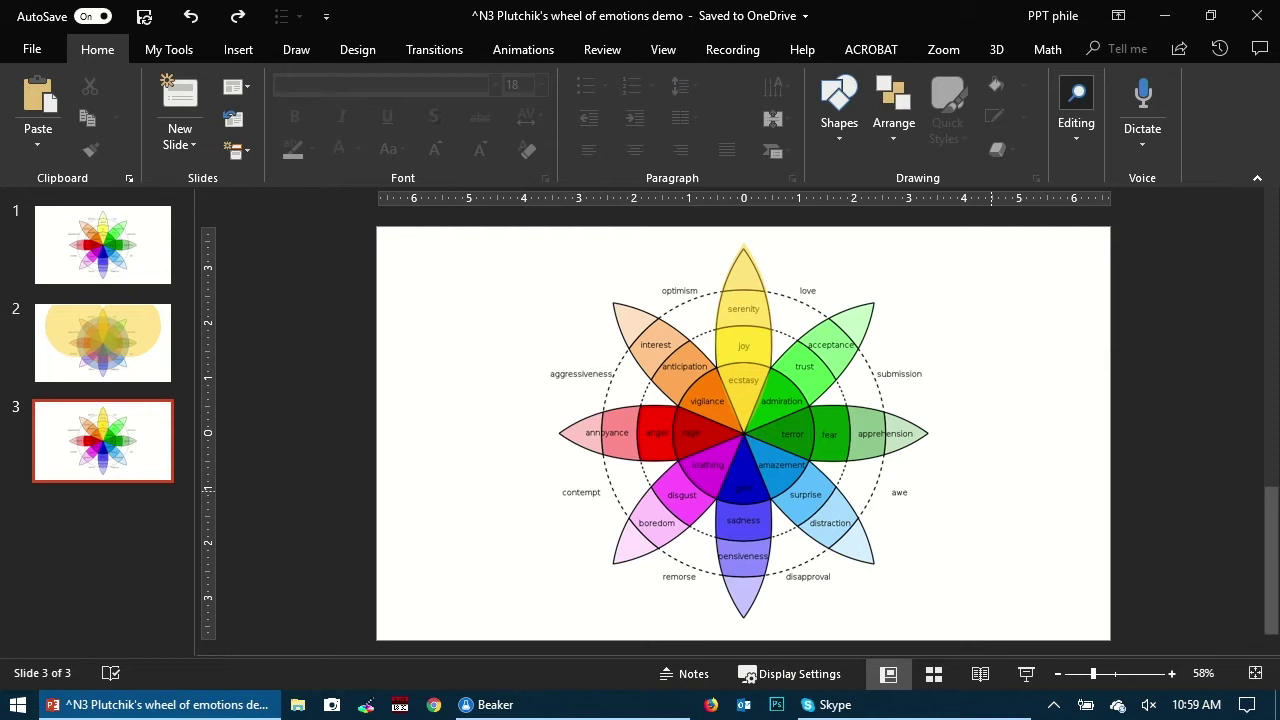
# Step: Ungroup the top petal's four fragments and deselect them
pyautogui.moveTo(991, 491); pyautogui.dragTo(663, 226)
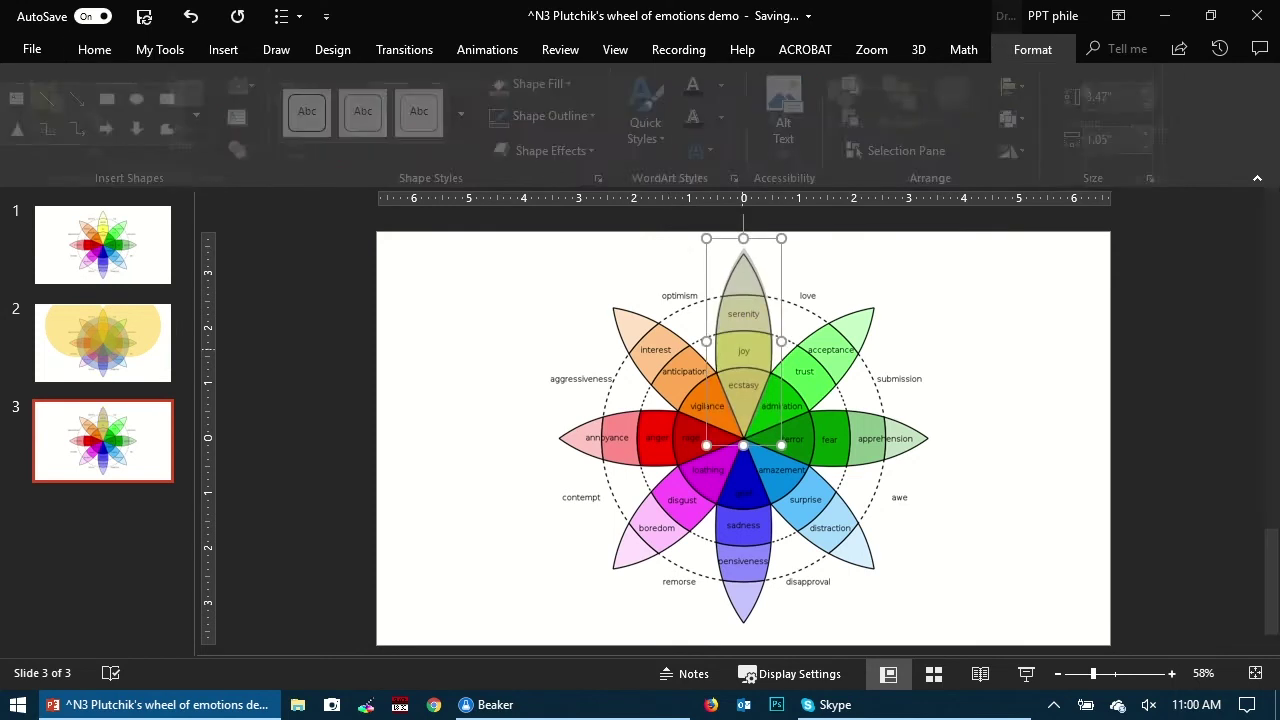
pyautogui.hotkey('ctrl', 'shift', 'g')
pyautogui.click(1035, 436)
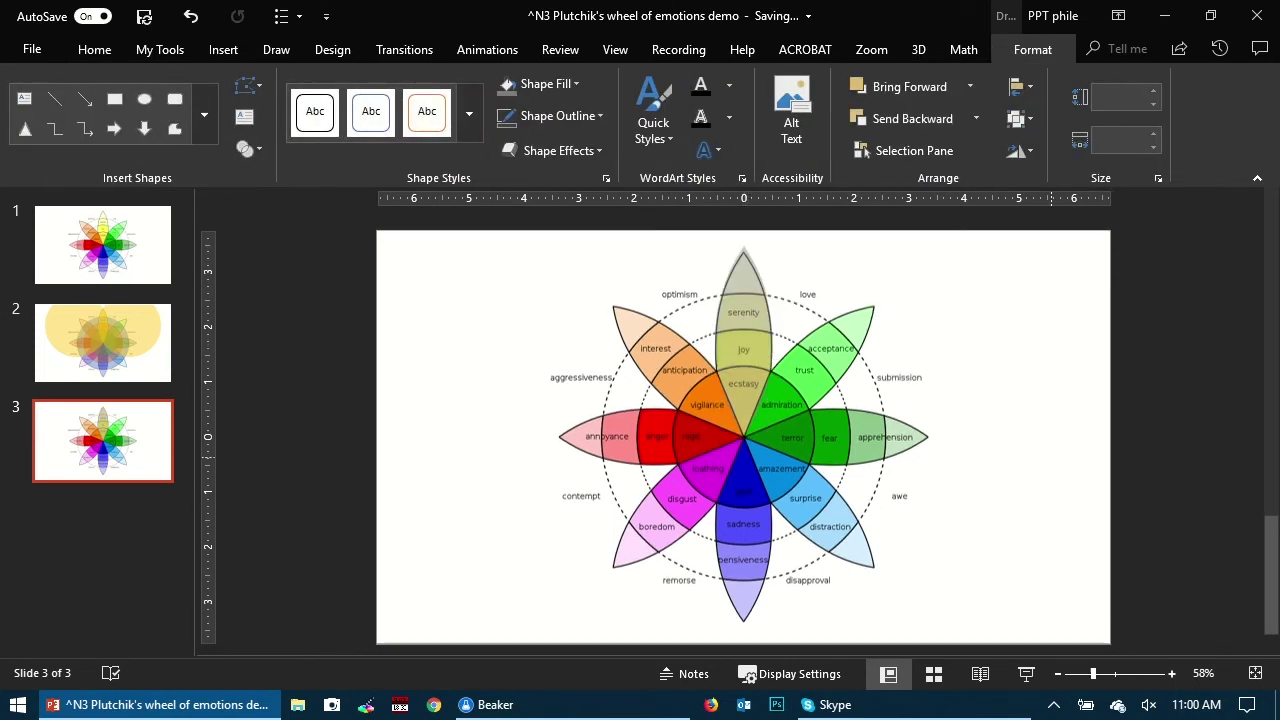
# Step: Edit the points of the top petal's innermost fragment over ecstasy and turn its right edge into a straight segment
pyautogui.click(758, 384)
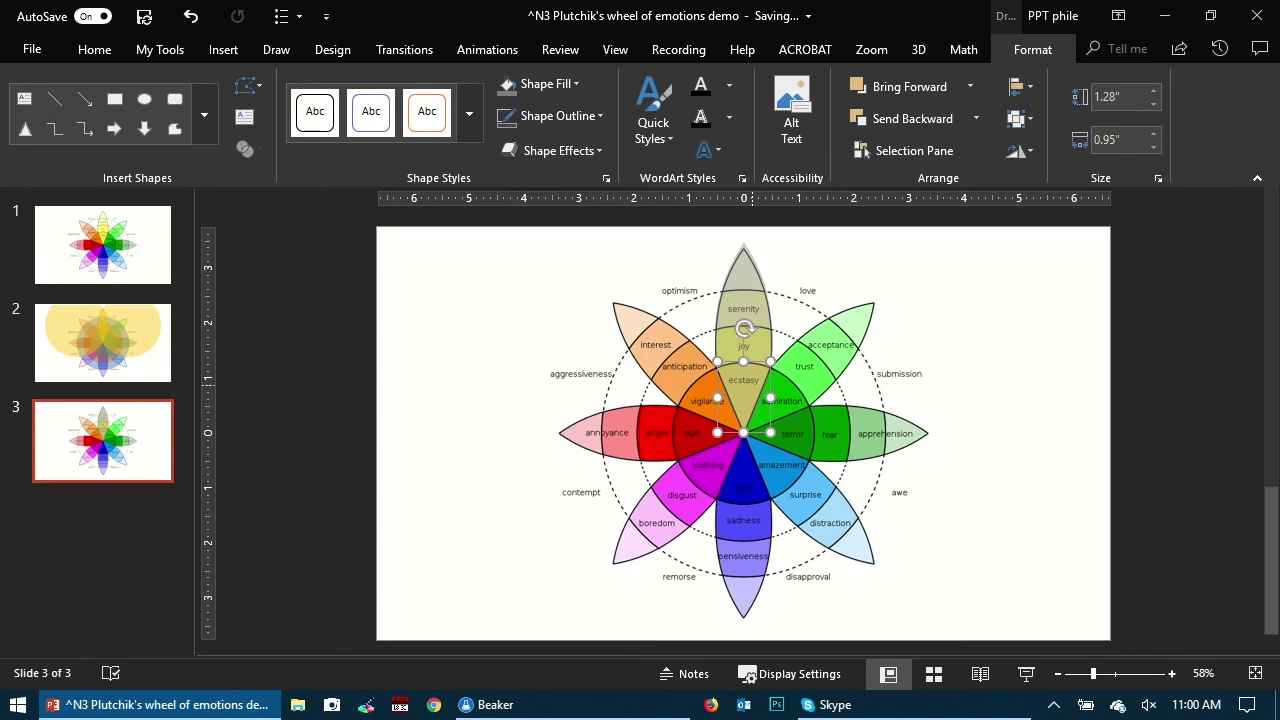
pyautogui.rightClick(753, 390)
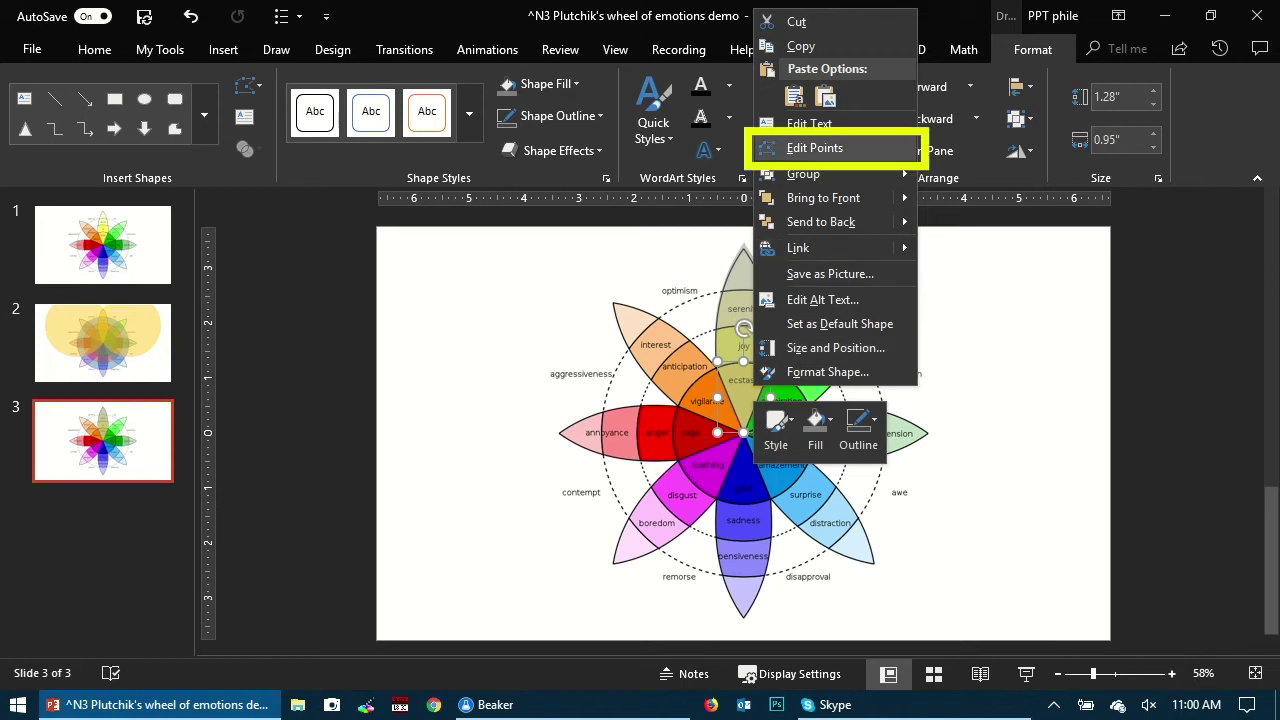
pyautogui.click(814, 147)
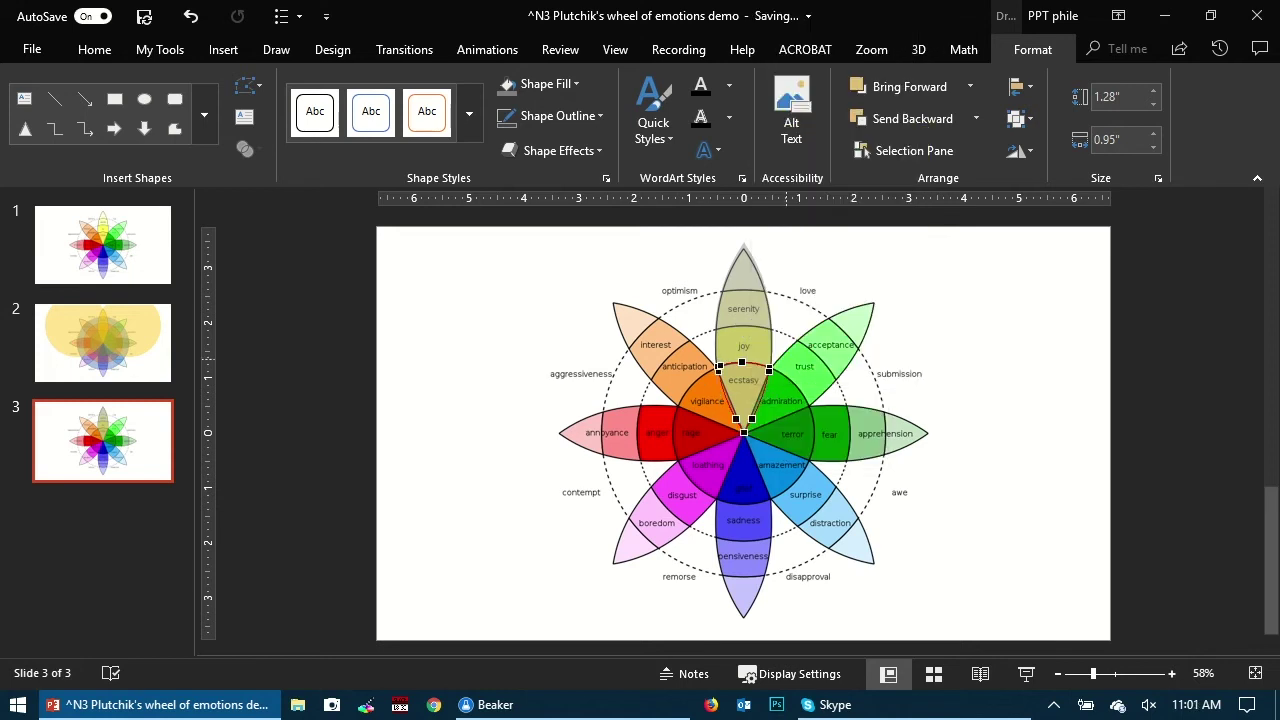
pyautogui.click(762, 397)
pyautogui.hotkey('ctrl', 'z')
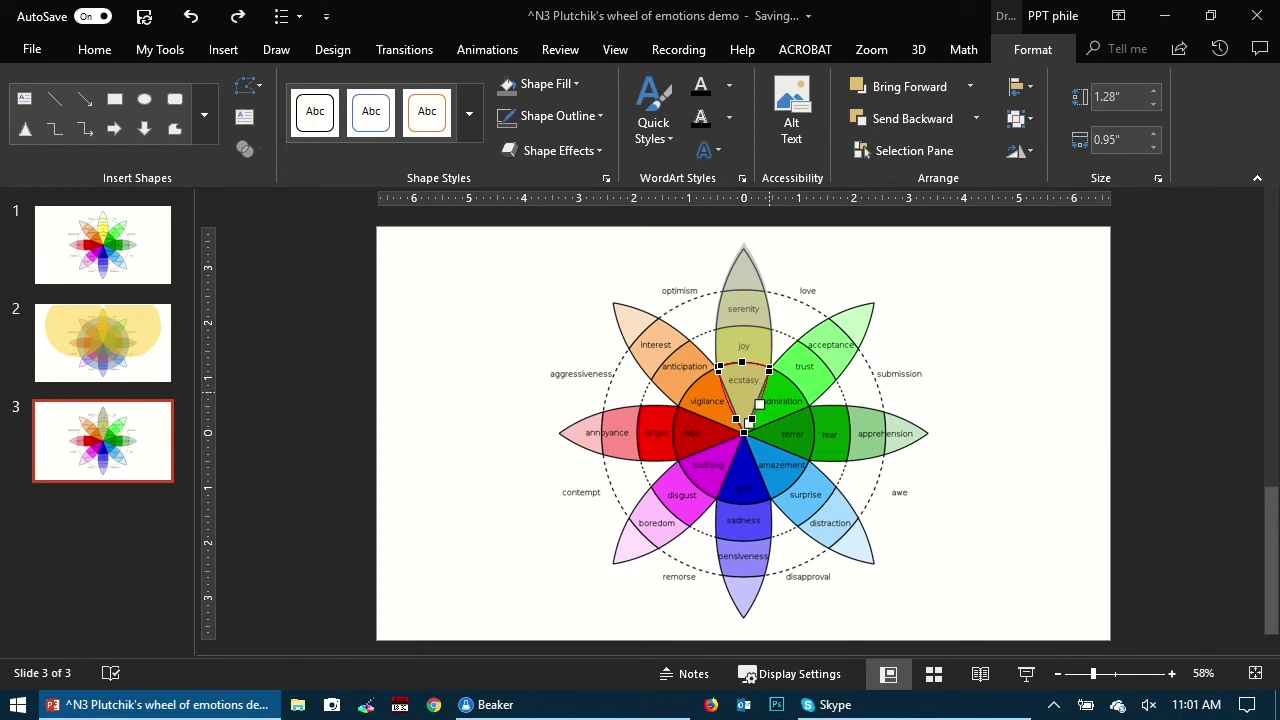
pyautogui.rightClick(766, 389)
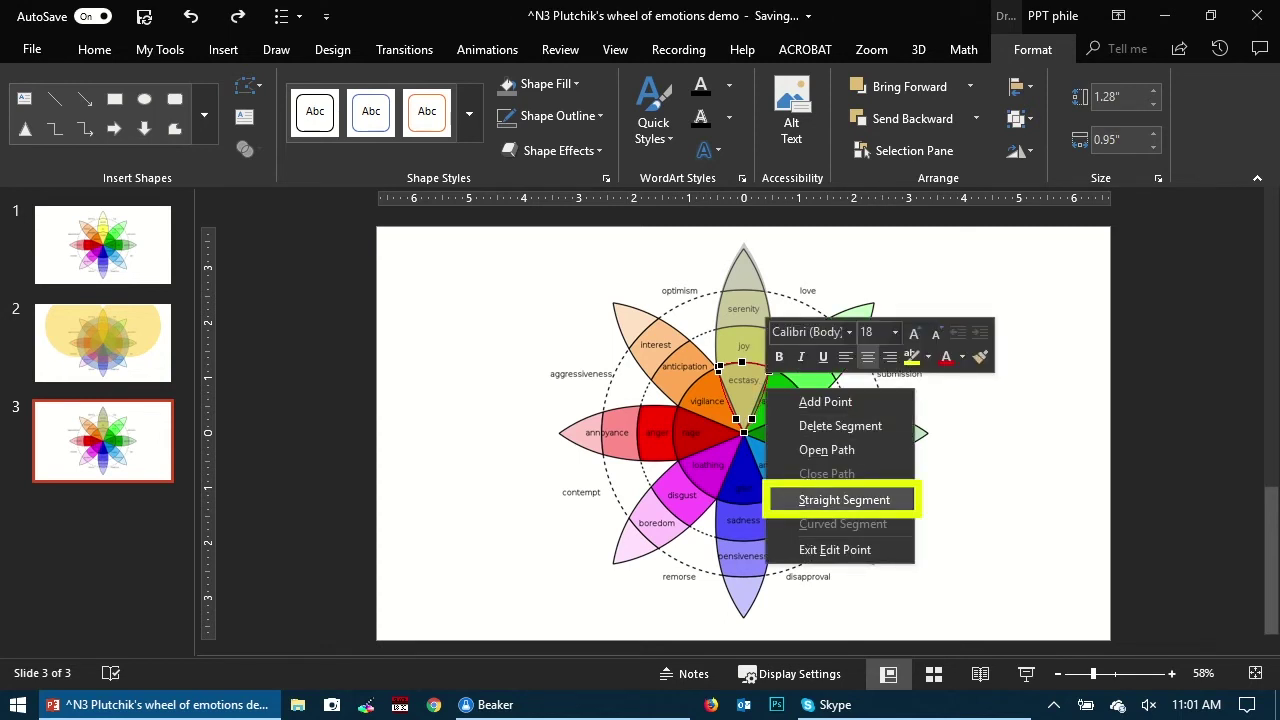
pyautogui.click(844, 500)
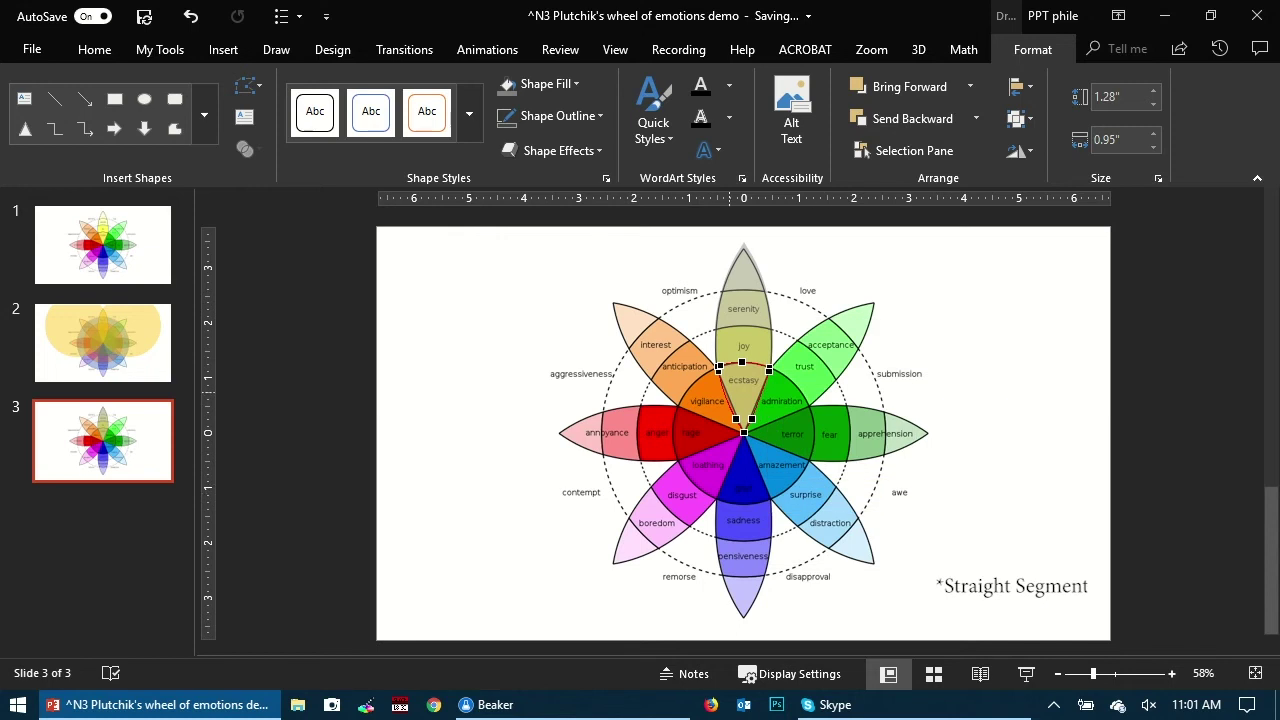
# Step: Turn the ecstasy fragment's left edge into a straight segment and finish editing its points
pyautogui.hotkey('ctrl', 'z')
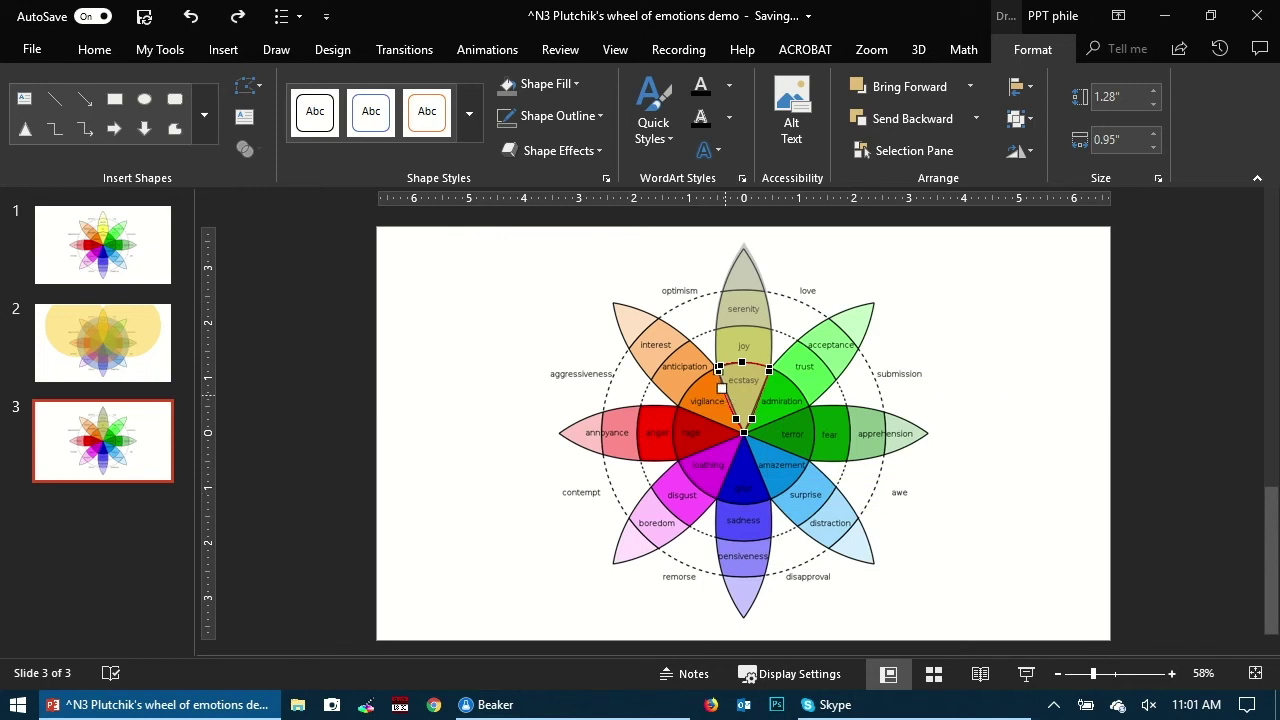
pyautogui.rightClick(719, 368)
pyautogui.click(807, 513)
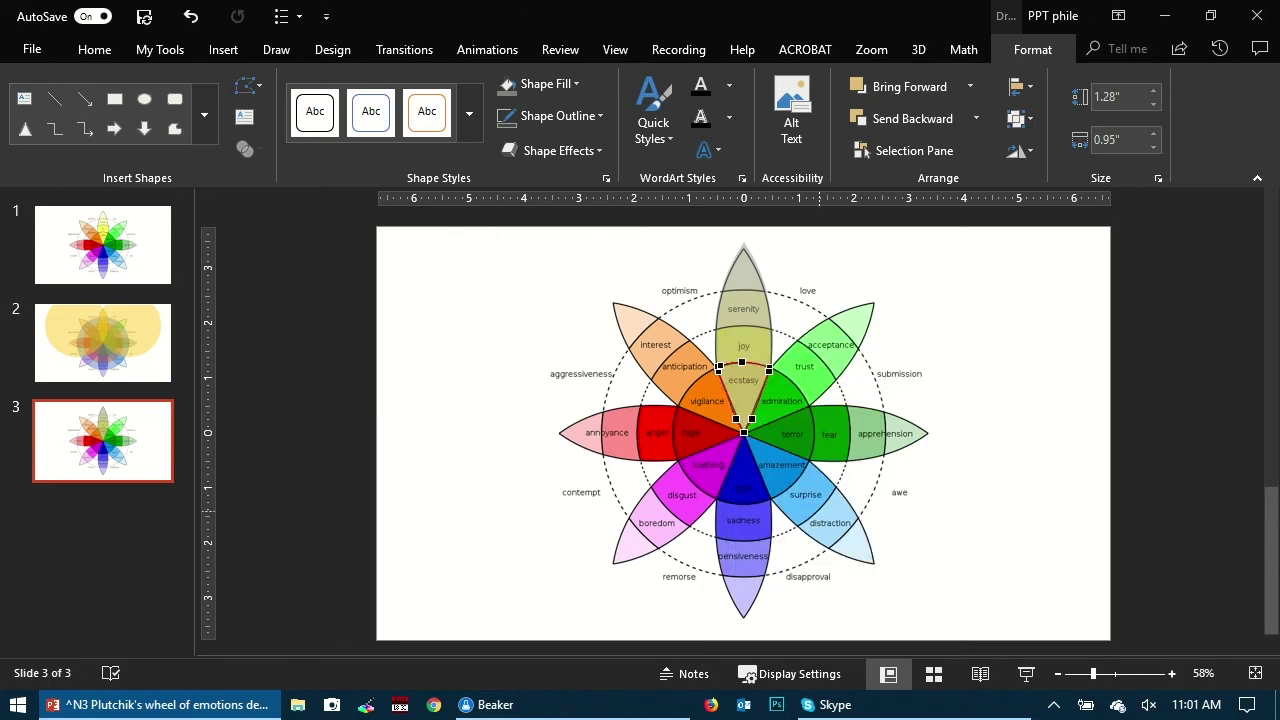
pyautogui.press('Escape')
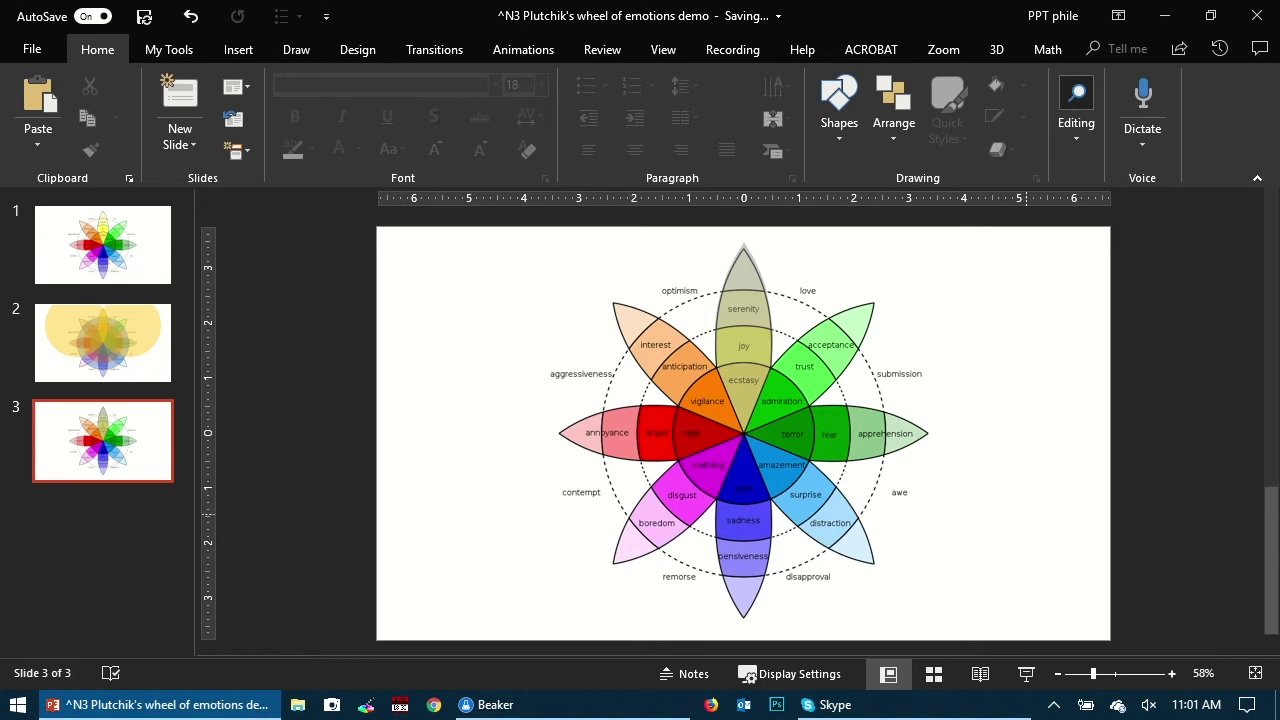
pyautogui.moveTo(1020, 510); pyautogui.dragTo(640, 228)
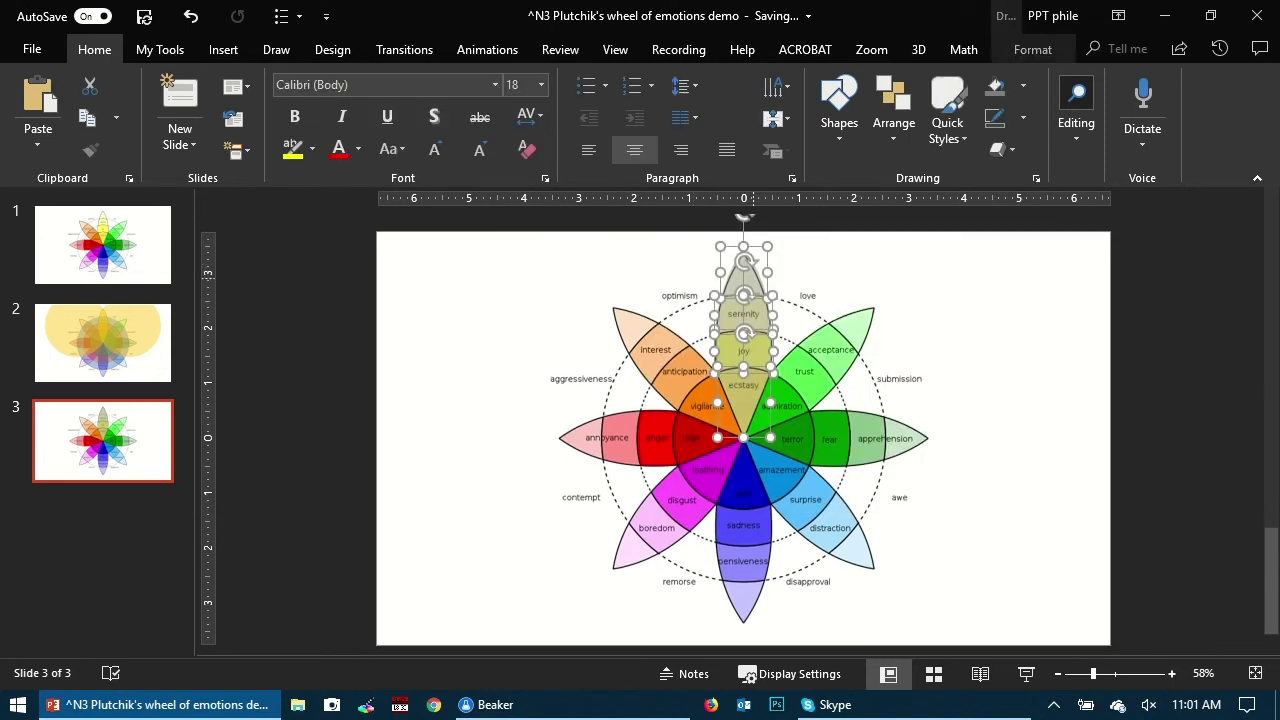
pyautogui.moveTo(743, 330); pyautogui.dragTo(1020, 330)
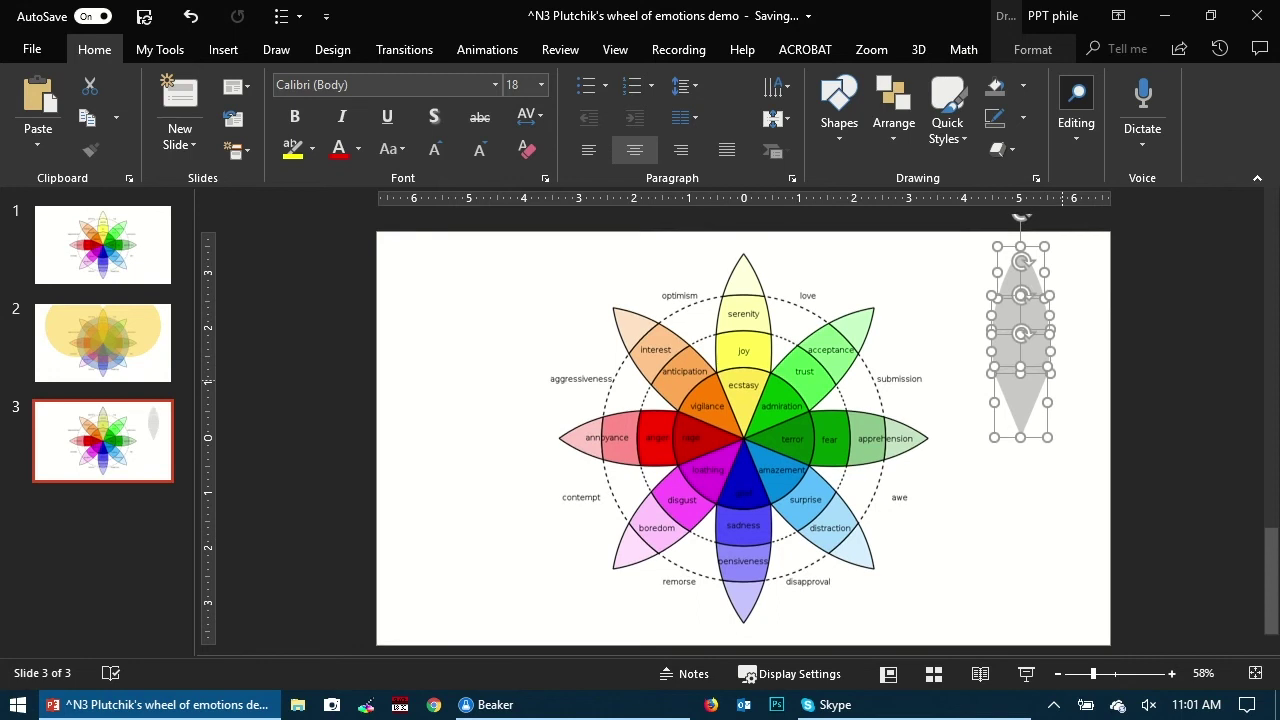
pyautogui.click(1081, 433)
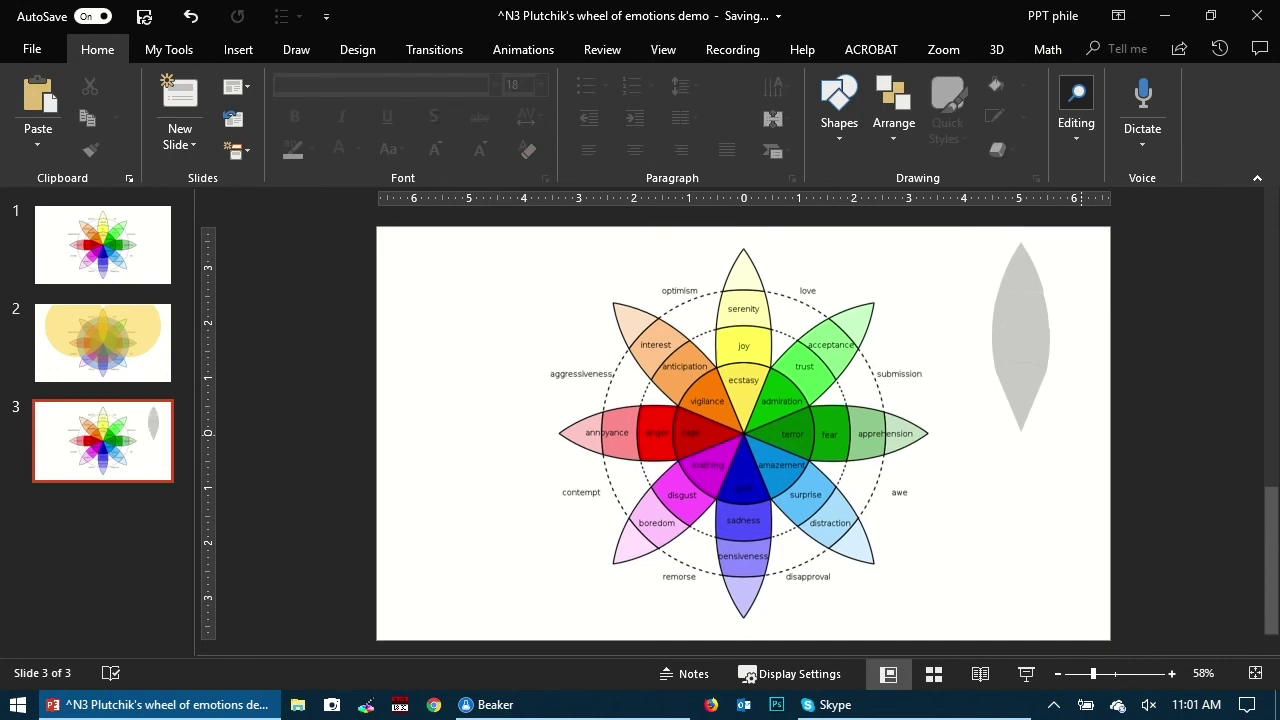
pyautogui.hotkey('ctrl', 'z')
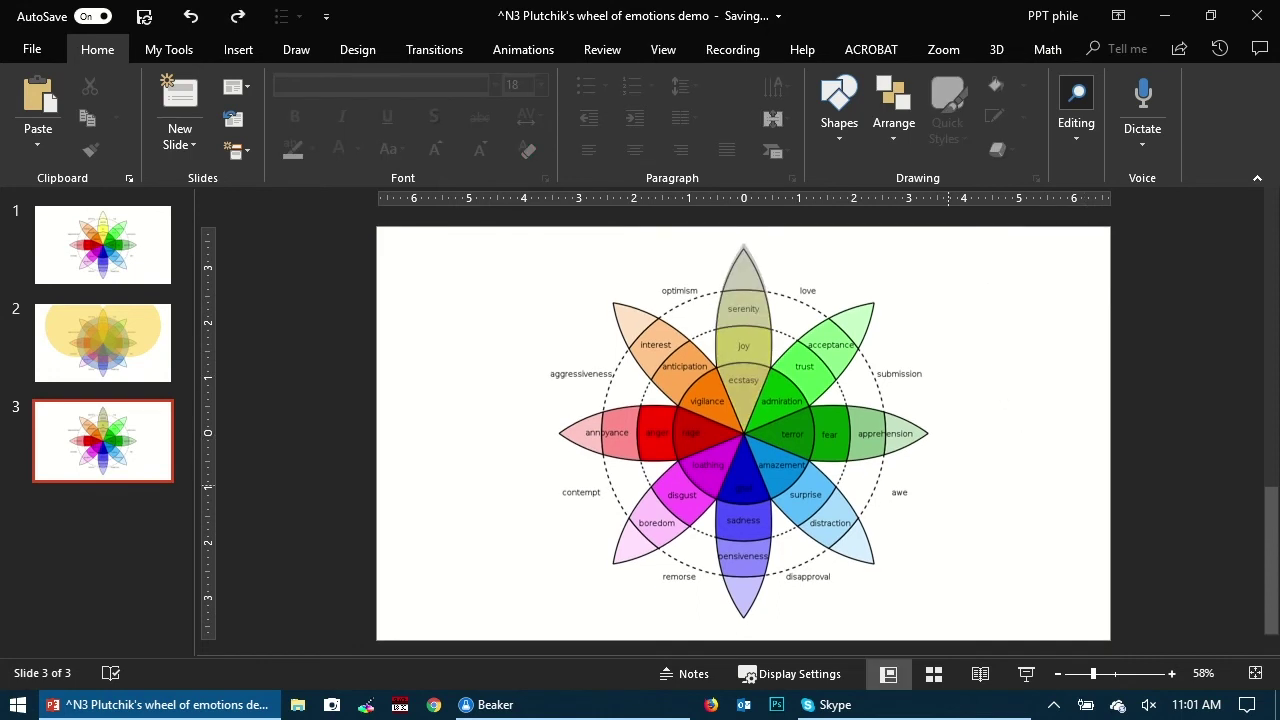
# Step: Group the top petal's four fragments and paste a copy of the group
pyautogui.moveTo(970, 504); pyautogui.dragTo(700, 234)
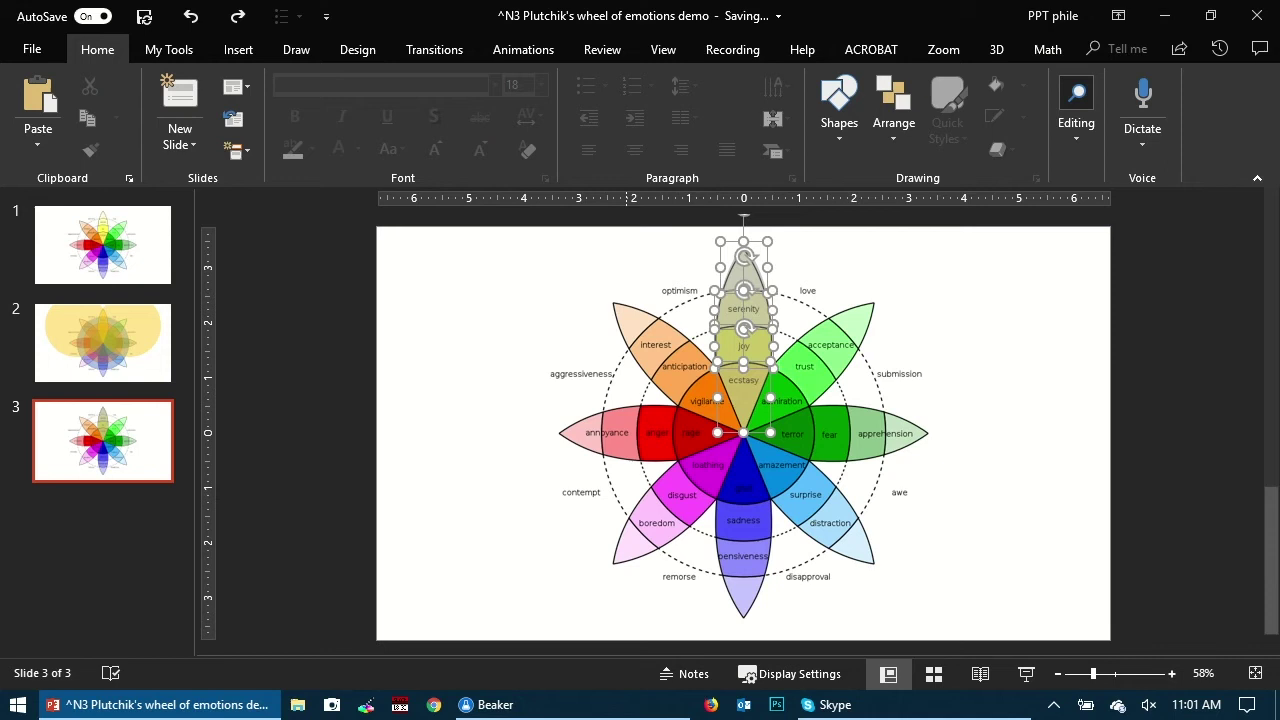
pyautogui.hotkey('ctrl', 'g')
pyautogui.hotkey('ctrl', 'c')
pyautogui.hotkey('ctrl', 'v')
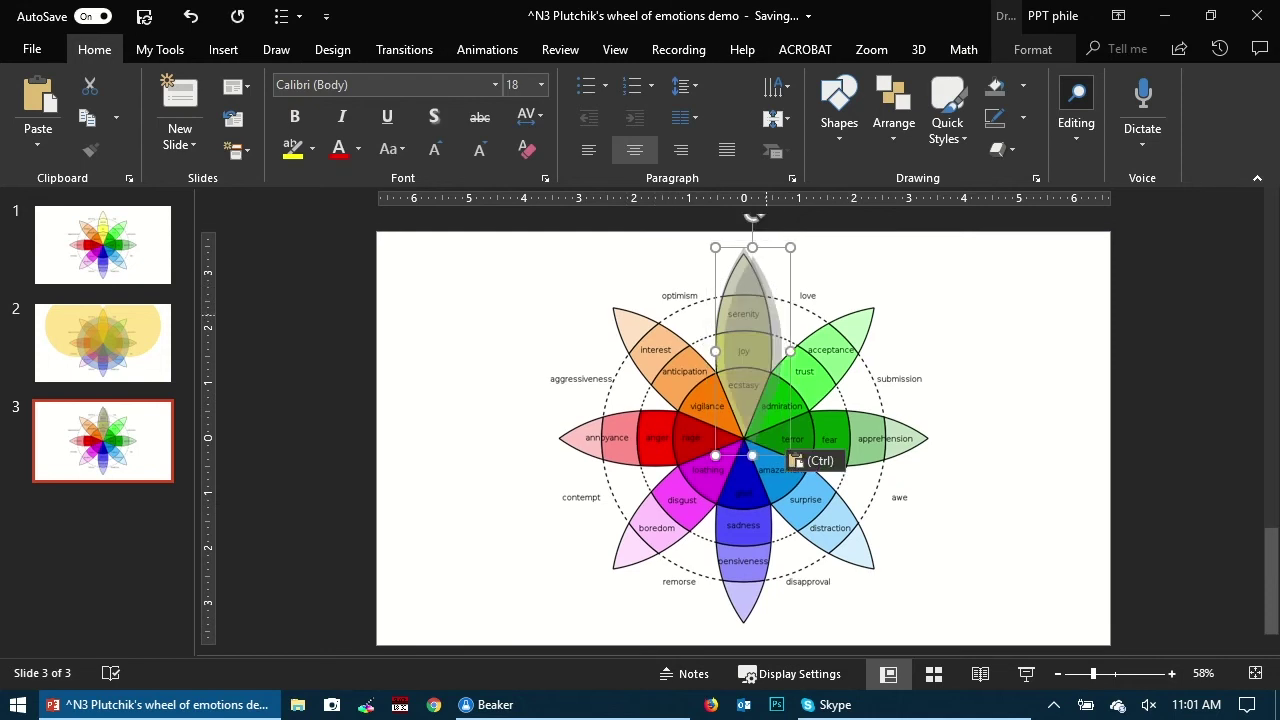
# Step: Rotate the copied petal clockwise and fit it over the green trust and acceptance petal of the image
pyautogui.moveTo(766, 315); pyautogui.dragTo(953, 315)
pyautogui.moveTo(940, 216); pyautogui.dragTo(1028, 299)
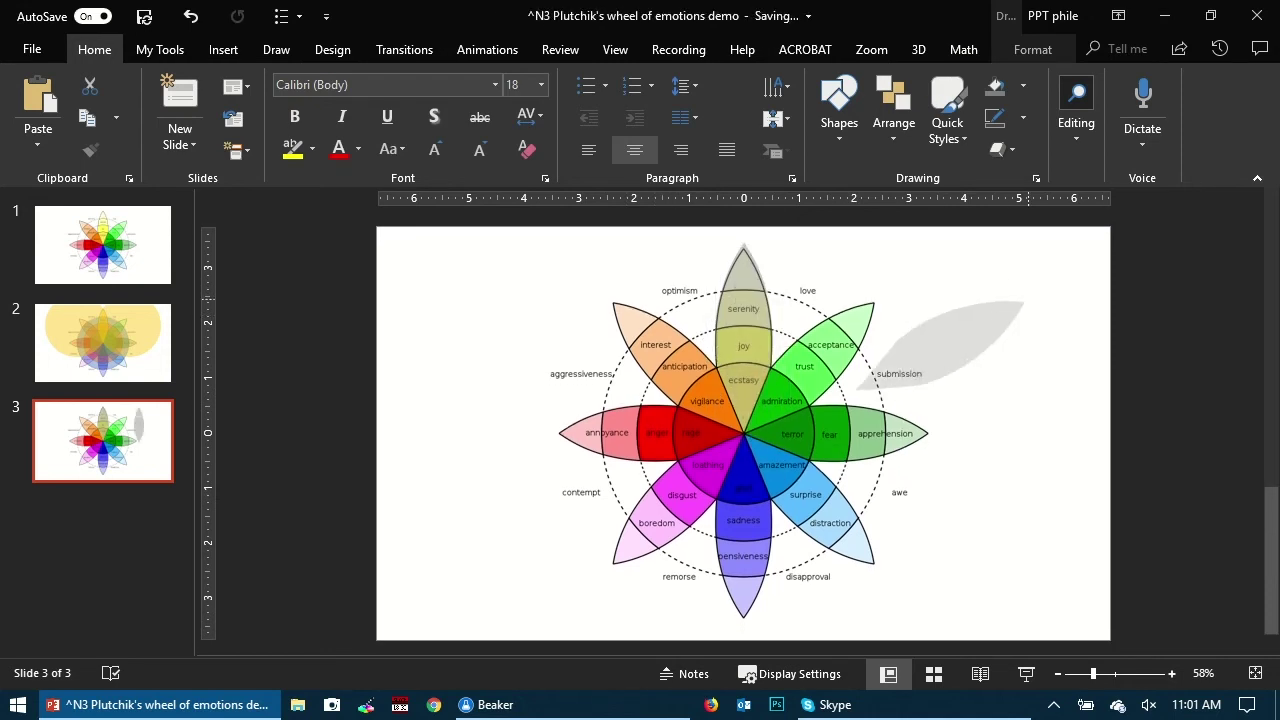
pyautogui.moveTo(962, 337); pyautogui.dragTo(855, 344)
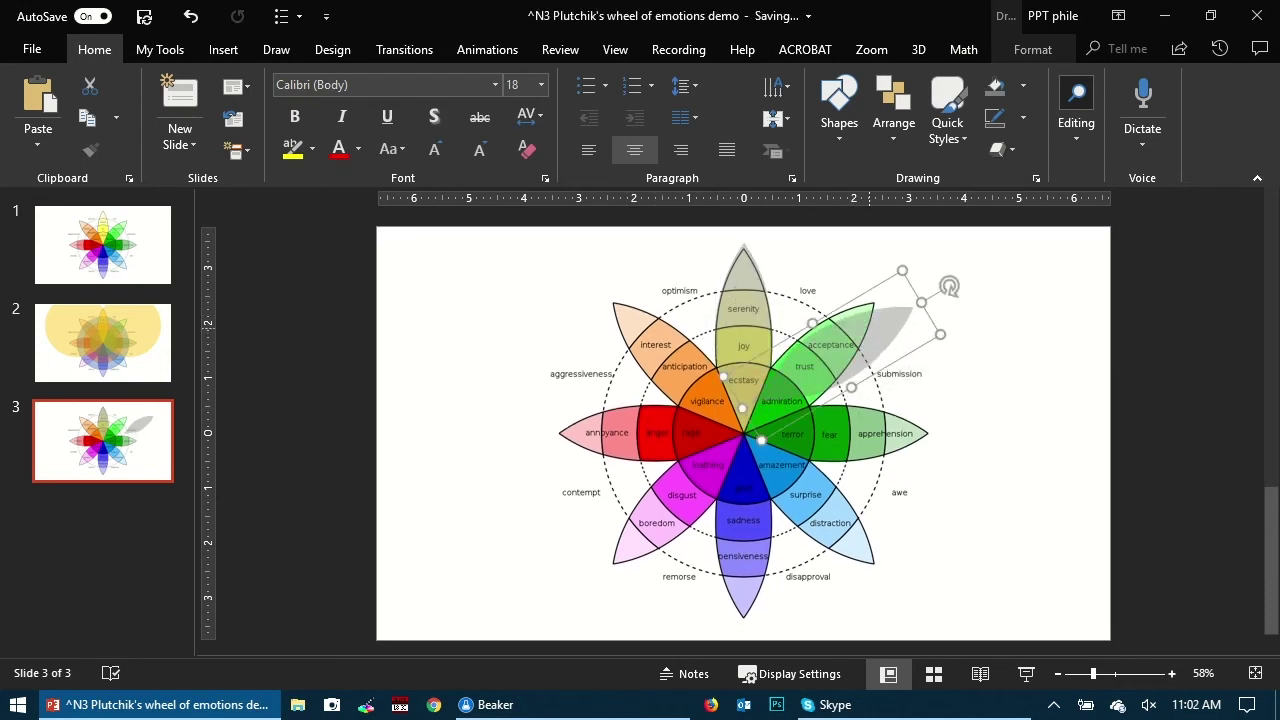
pyautogui.moveTo(951, 286); pyautogui.dragTo(928, 266)
pyautogui.moveTo(846, 348); pyautogui.dragTo(824, 360)
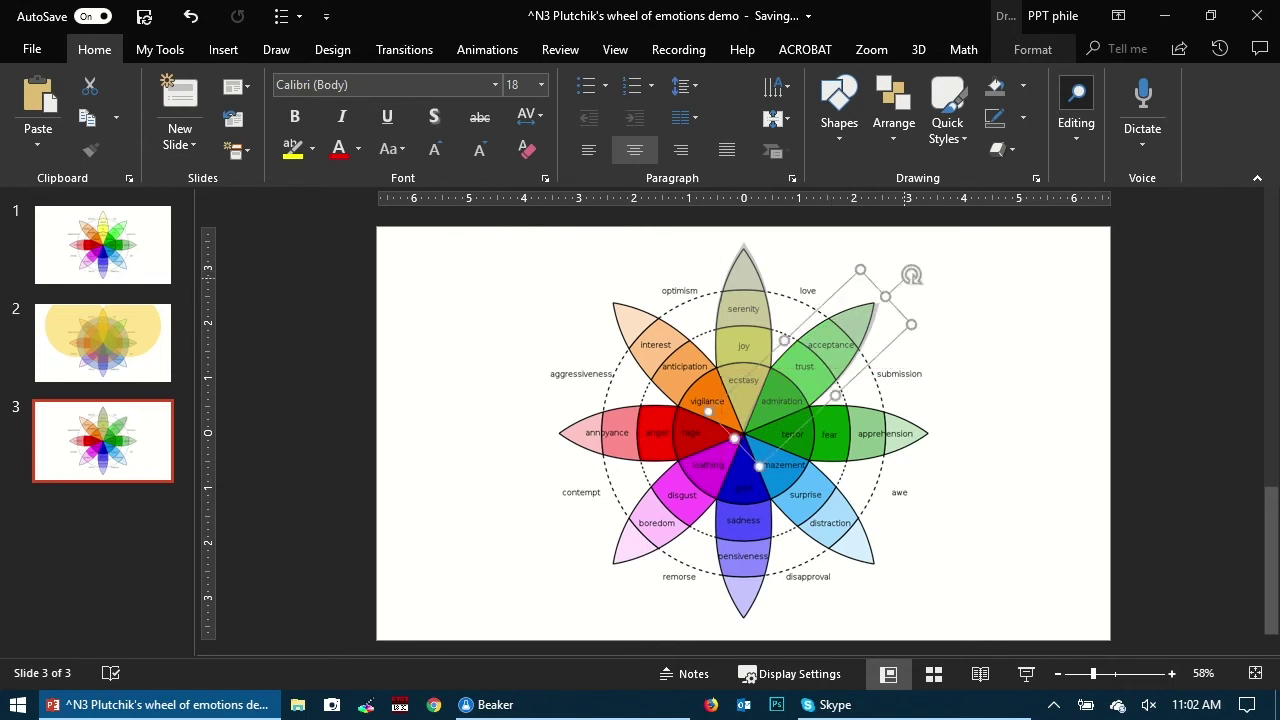
pyautogui.moveTo(910, 277); pyautogui.dragTo(898, 276)
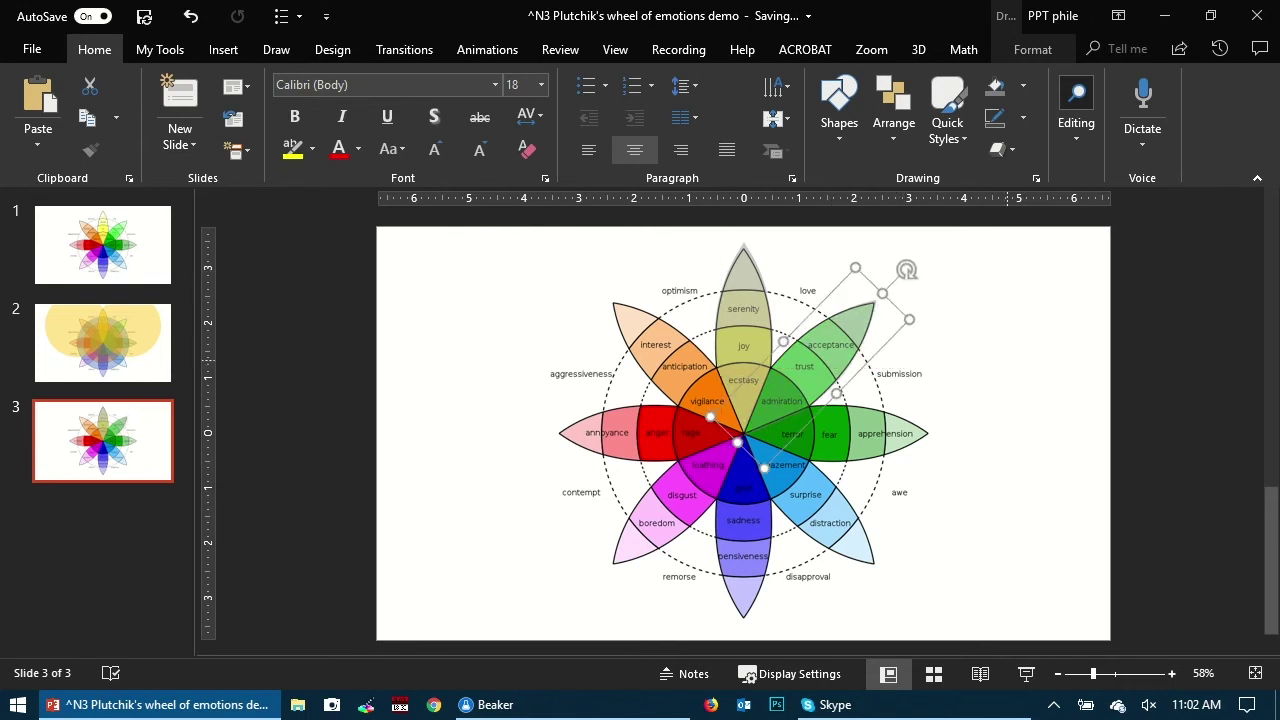
# Step: Flip the duplicate of the trust petal horizontally and fit it over the orange anticipation and interest petal
pyautogui.hotkey('ctrl', 'z')
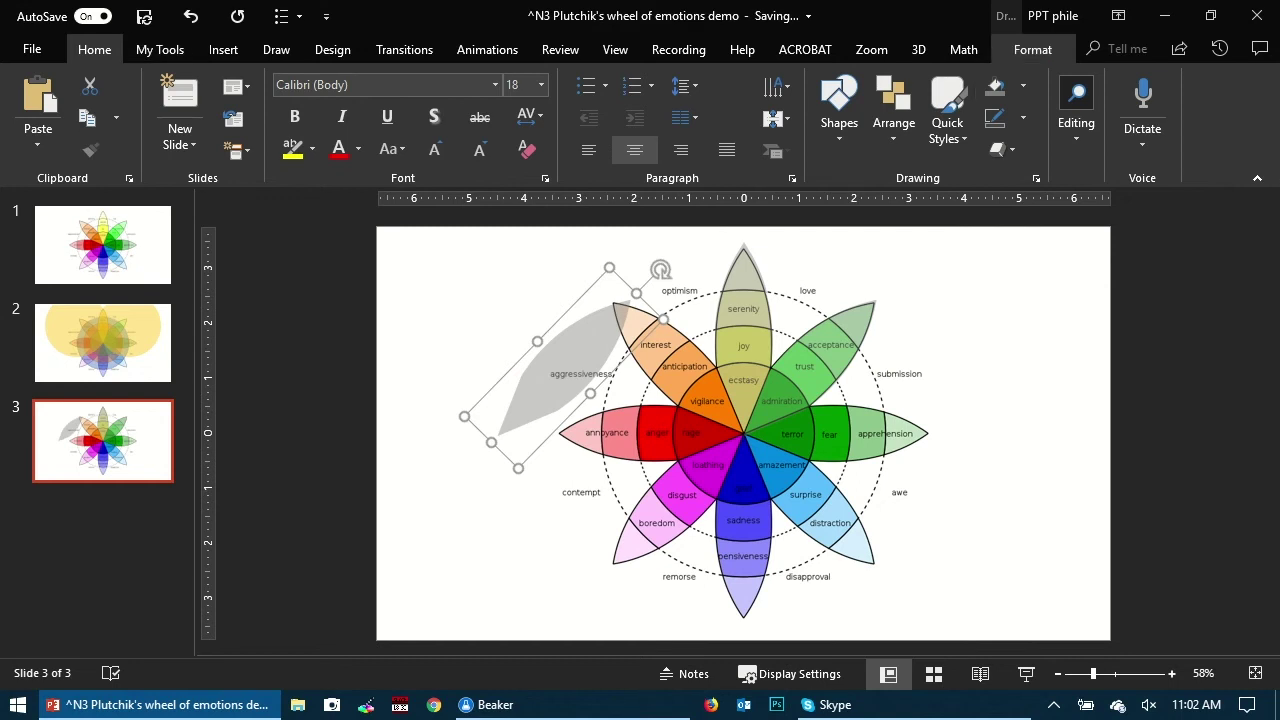
pyautogui.click(1032, 49)
pyautogui.click(1016, 150)
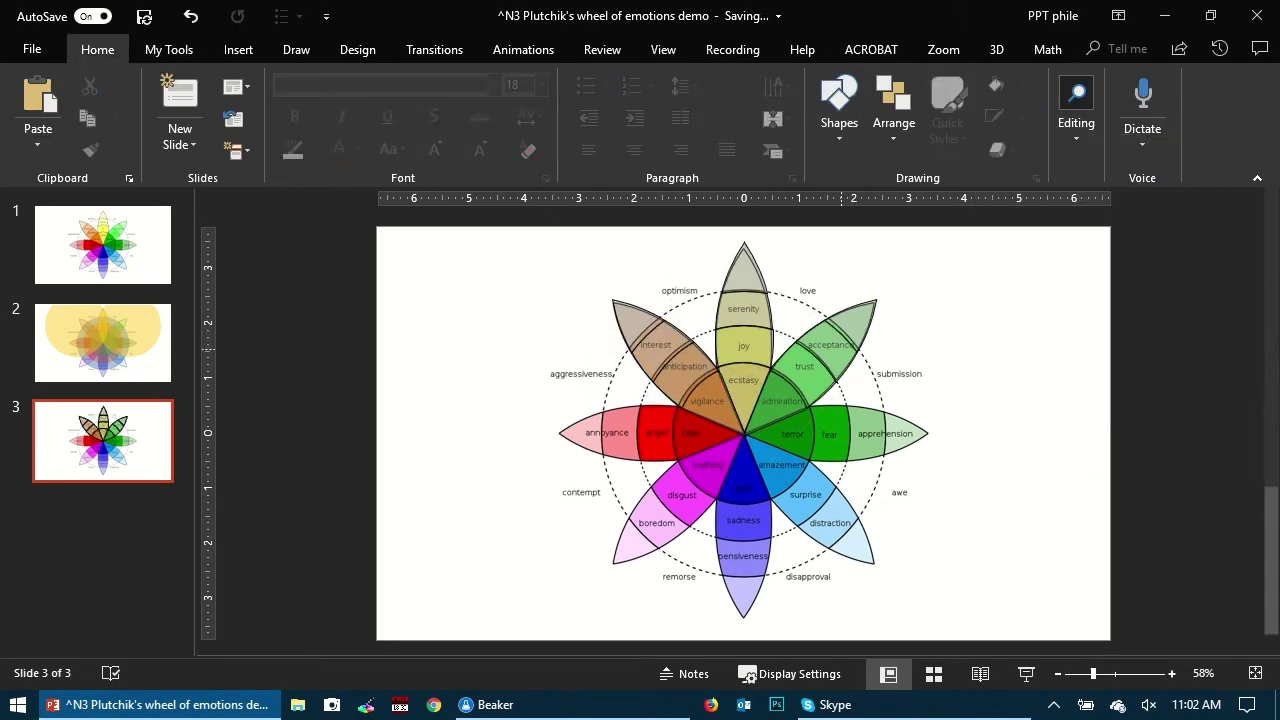
# Step: Fine-tune the rotation of the petals over anticipation and trust so they meet the top petal at the centre
pyautogui.click(841, 349)
pyautogui.click(655, 345)
pyautogui.click(838, 345)
pyautogui.click(744, 325)
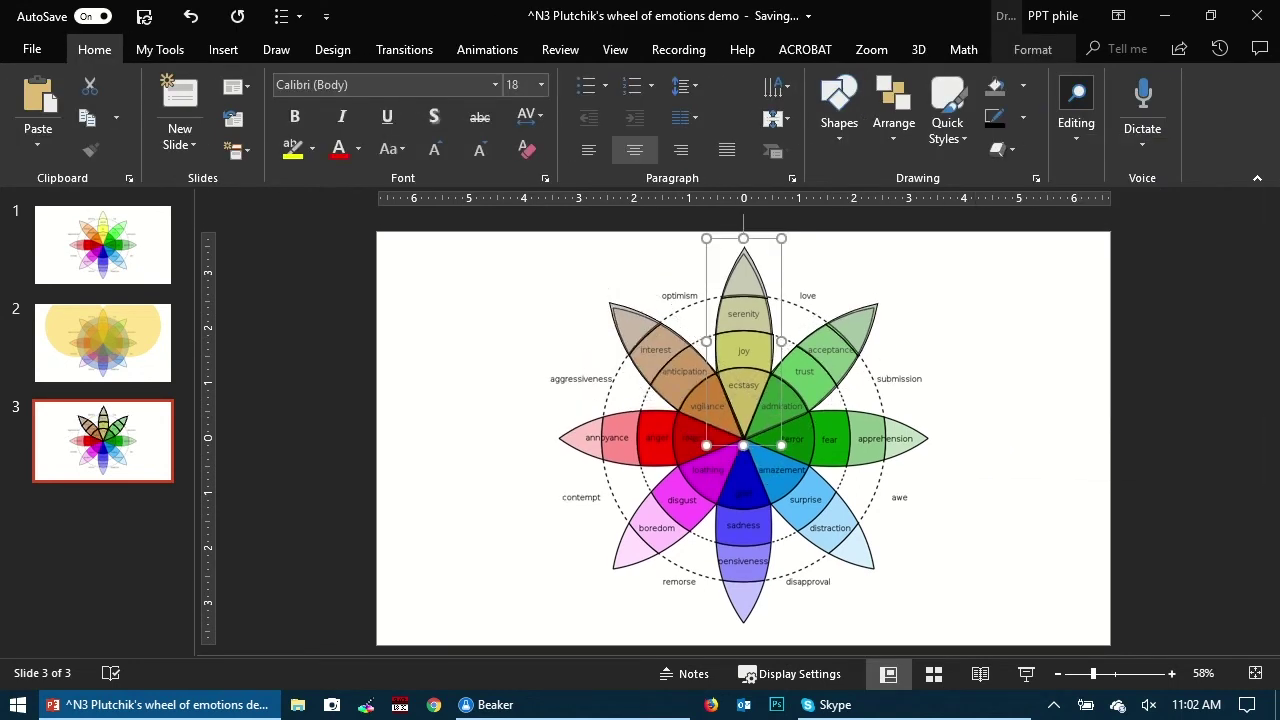
pyautogui.click(655, 345)
pyautogui.moveTo(580, 266); pyautogui.dragTo(579, 267)
pyautogui.click(838, 345)
pyautogui.moveTo(907, 267); pyautogui.dragTo(908, 268)
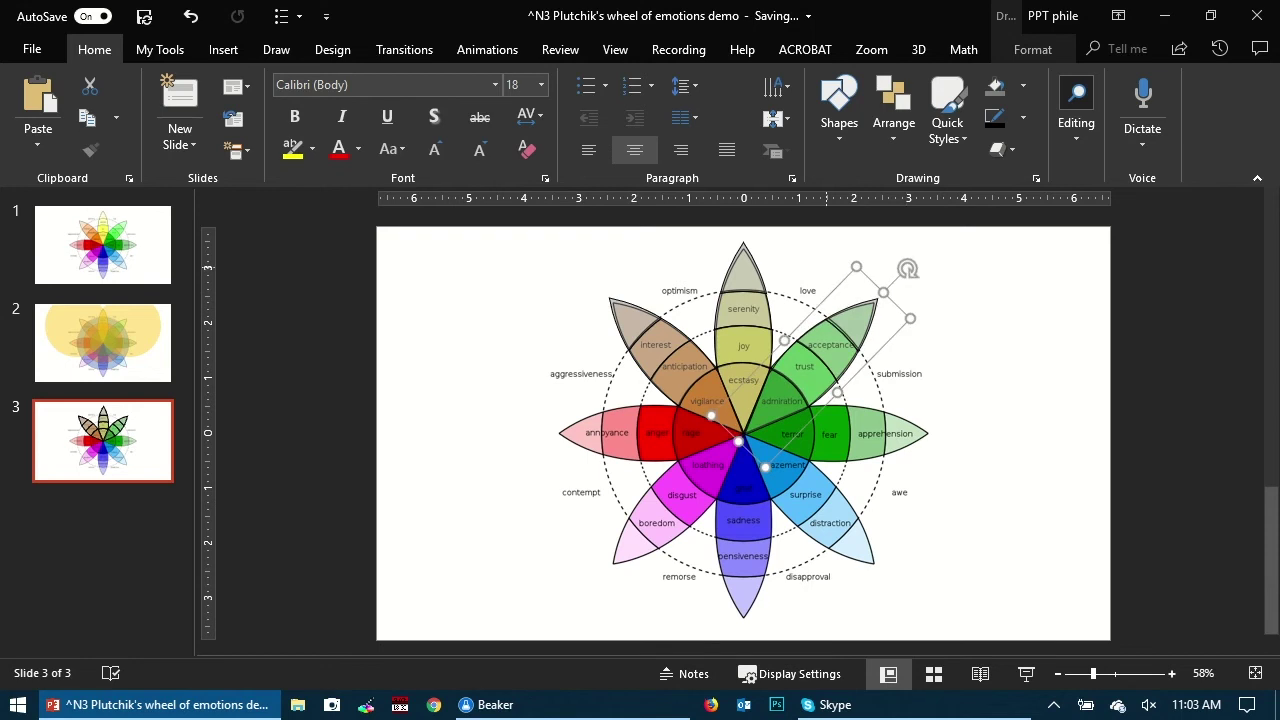
# Step: Check the top petal's size and position settings, and group the three upper petals
pyautogui.click(745, 325)
pyautogui.click(745, 280)
pyautogui.rightClick(748, 276)
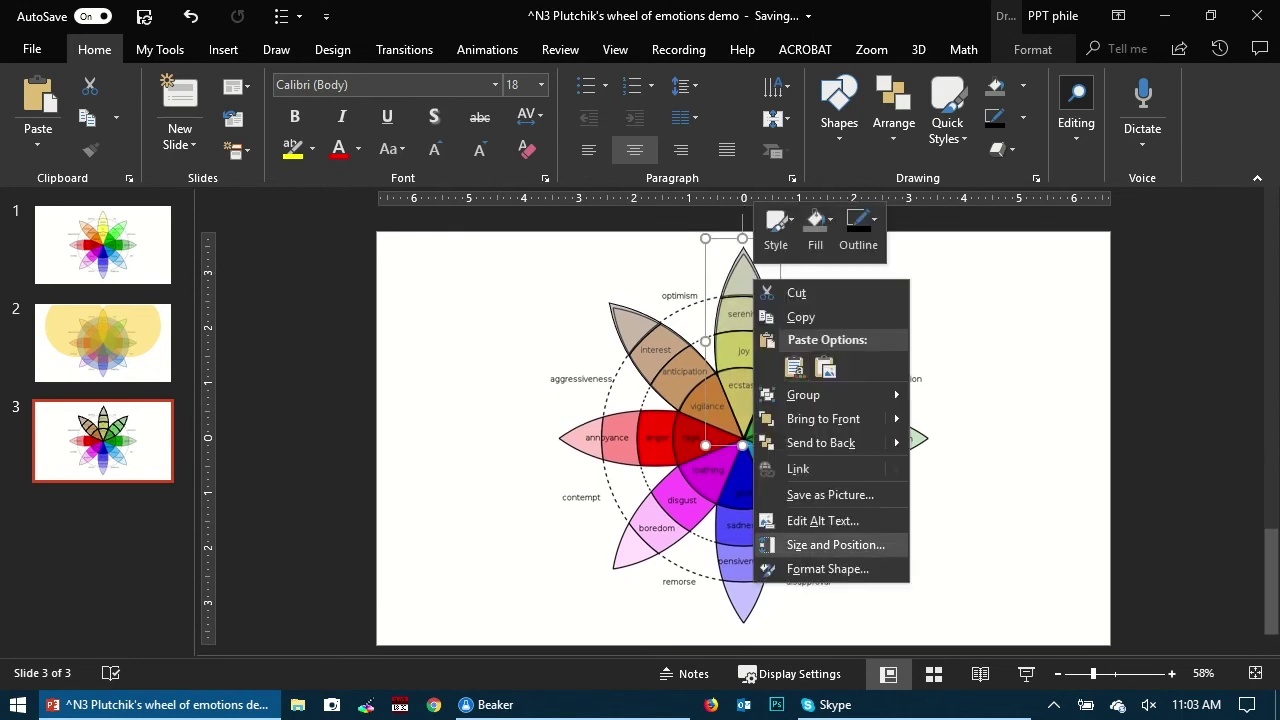
pyautogui.click(843, 543)
pyautogui.click(1253, 210)
pyautogui.moveTo(477, 240); pyautogui.dragTo(1164, 506)
pyautogui.hotkey('ctrl', 'g')
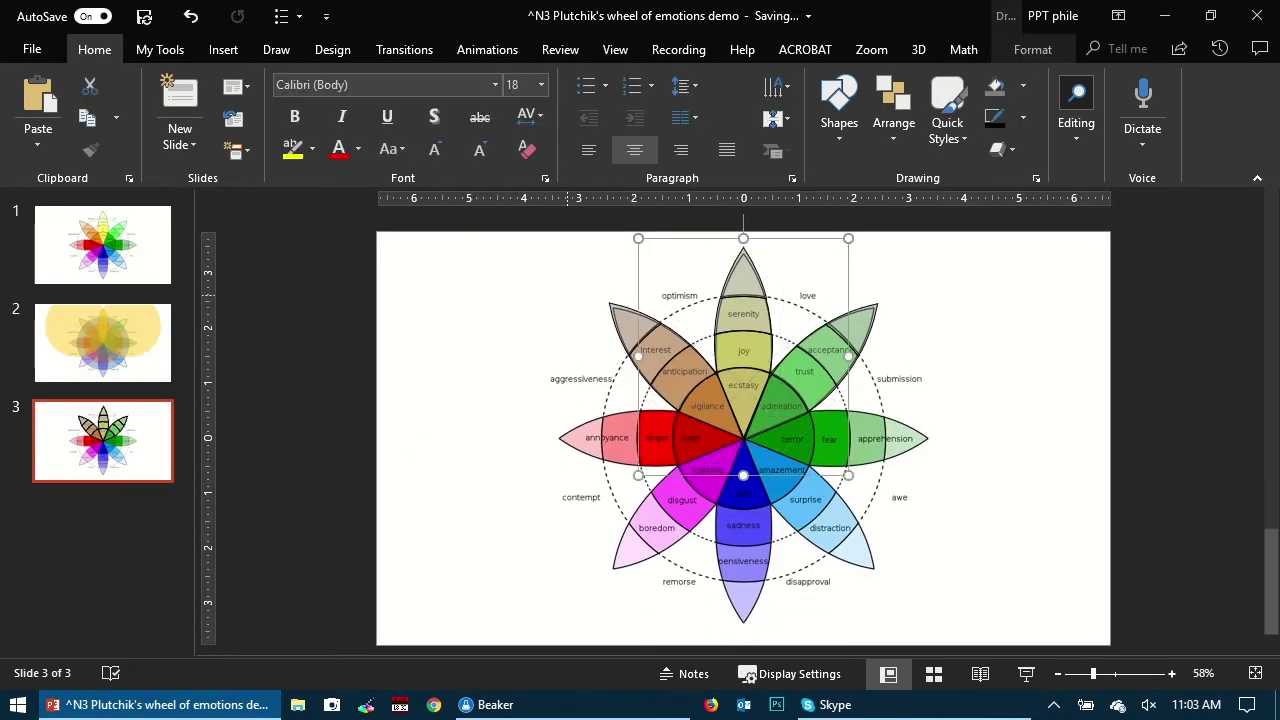
pyautogui.moveTo(745, 330); pyautogui.dragTo(502, 343)
pyautogui.hotkey('ctrl', 'z')
pyautogui.hotkey('ctrl', 'c')
pyautogui.hotkey('ctrl', 'v')
pyautogui.moveTo(863, 349); pyautogui.dragTo(1024, 494)
pyautogui.press('Delete')
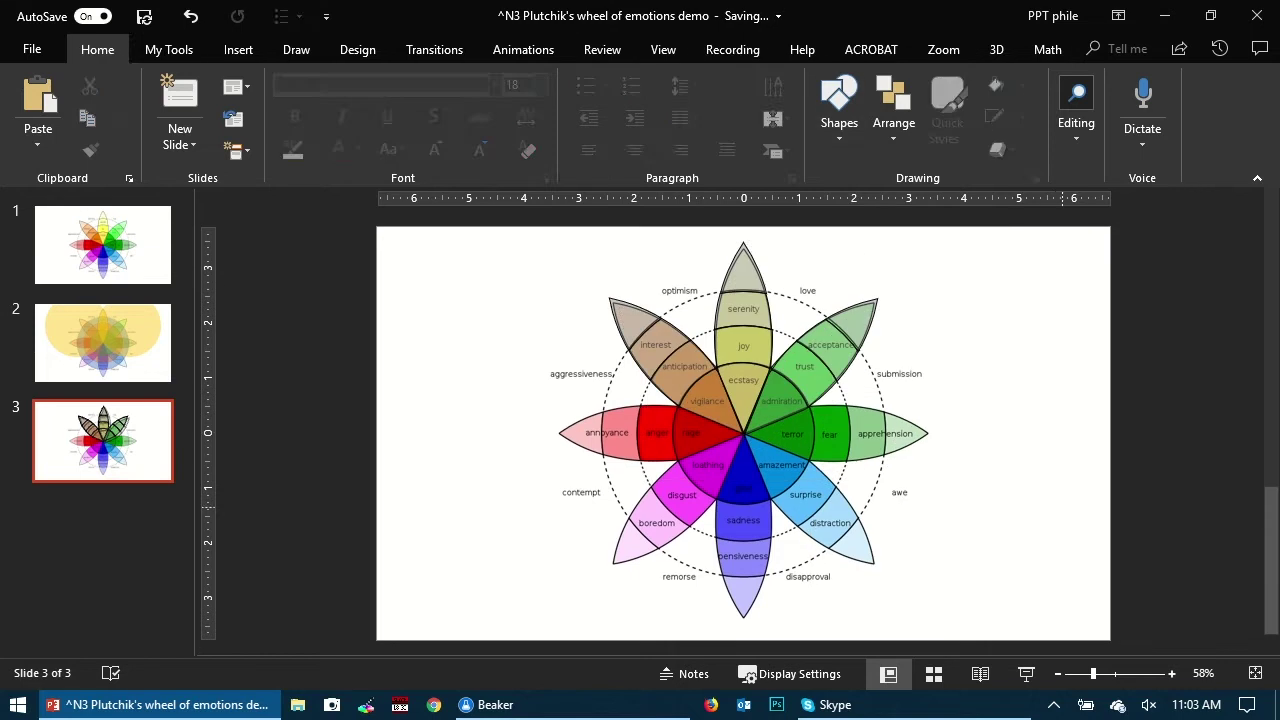
# Step: Move the three-petal group to the right of the wheel image and ungroup it into separate petals
pyautogui.moveTo(742, 335); pyautogui.dragTo(1023, 320)
pyautogui.hotkey('ctrl', 'shift', 'g')
pyautogui.click(1023, 500)
pyautogui.click(957, 351)
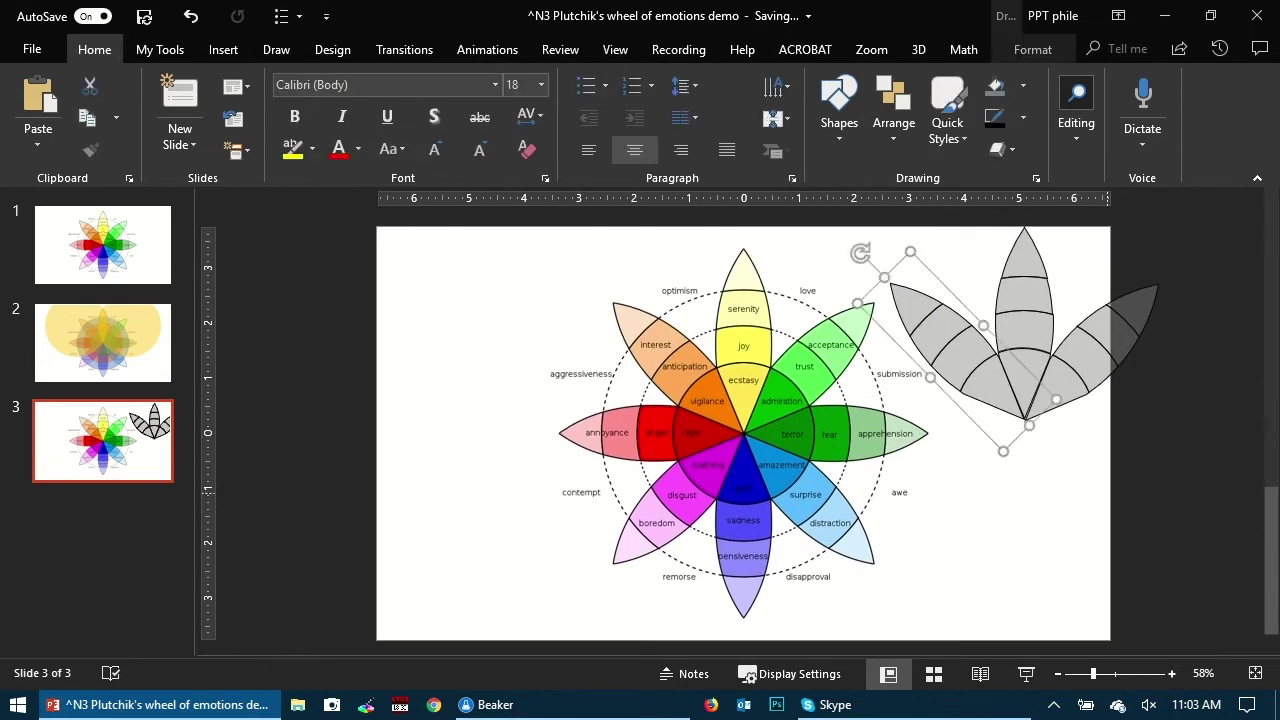
pyautogui.click(1090, 371)
# Step: Regroup the three petals, paste a copy, and place it vertically flipped below the original so their inner tips meet
pyautogui.moveTo(1220, 214); pyautogui.dragTo(866, 488)
pyautogui.hotkey('ctrl', 'g')
pyautogui.hotkey('ctrl', 'c')
pyautogui.hotkey('ctrl', 'v')
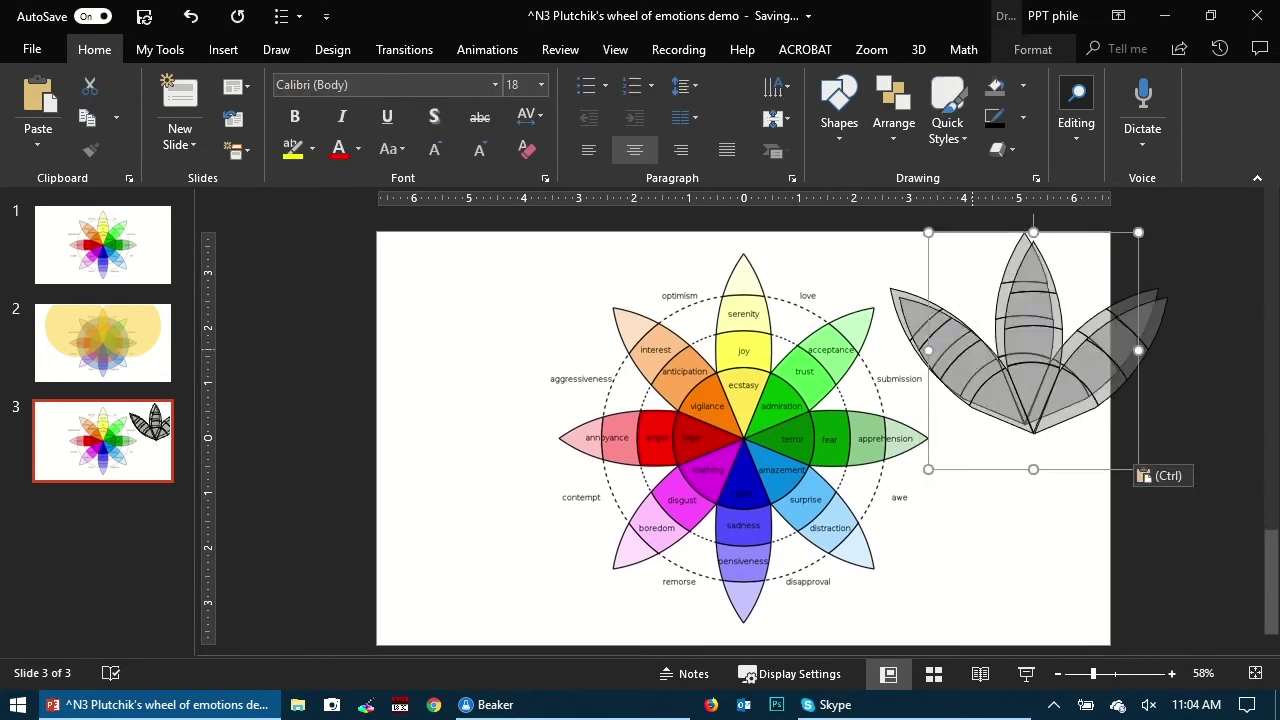
pyautogui.click(1032, 50)
pyautogui.moveTo(1034, 335); pyautogui.dragTo(1024, 645)
pyautogui.moveTo(1024, 540)
pyautogui.mouseDown()
pyautogui.moveTo(973, 570)
pyautogui.moveTo(1024, 540)
pyautogui.mouseUp()
# Step: Ungroup the lower three petals and group the top and bottom petals into one vertical pair
pyautogui.hotkey('ctrl', 'shift', 'g')
pyautogui.click(1024, 540)
pyautogui.keyDown('shift'); pyautogui.click(1024, 325); pyautogui.keyUp('shift')
pyautogui.hotkey('ctrl', 'g')
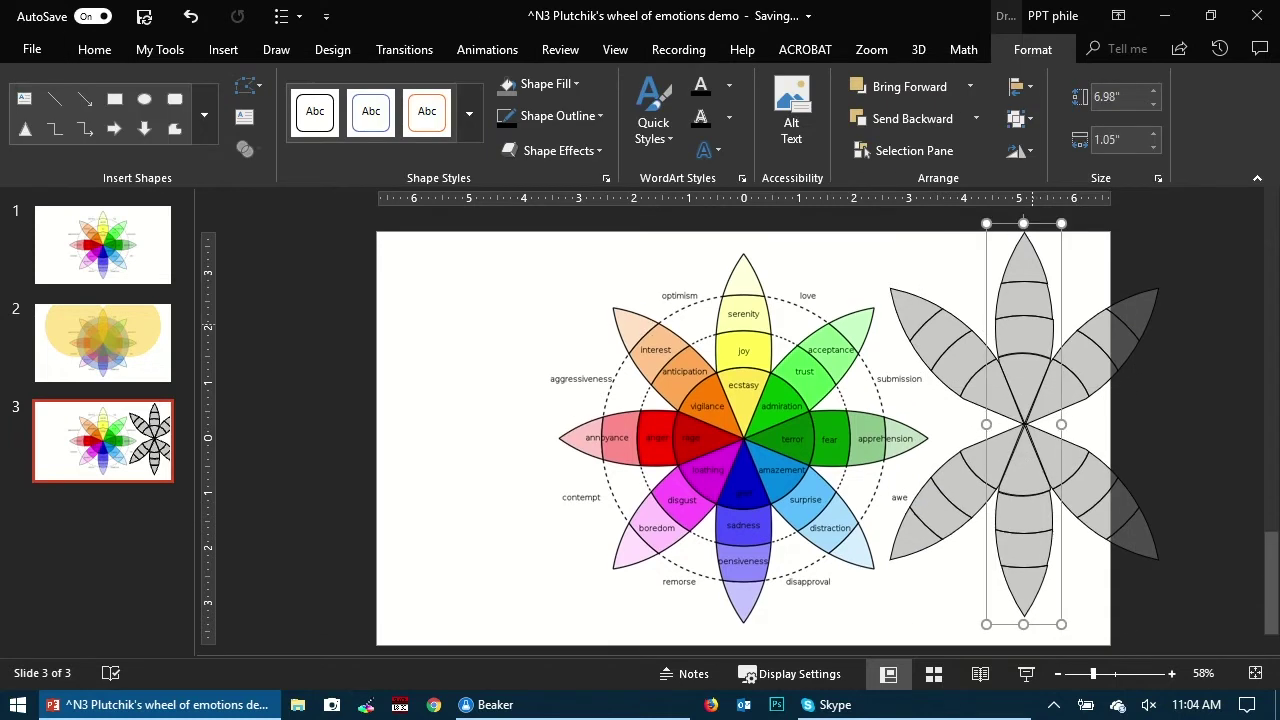
pyautogui.press('Escape')
pyautogui.moveTo(1024, 325); pyautogui.dragTo(823, 300)
pyautogui.hotkey('ctrl', 'z')
# Step: Paste a copy of the vertical petal pair and move it to the left of the original
pyautogui.rightClick(1017, 527)
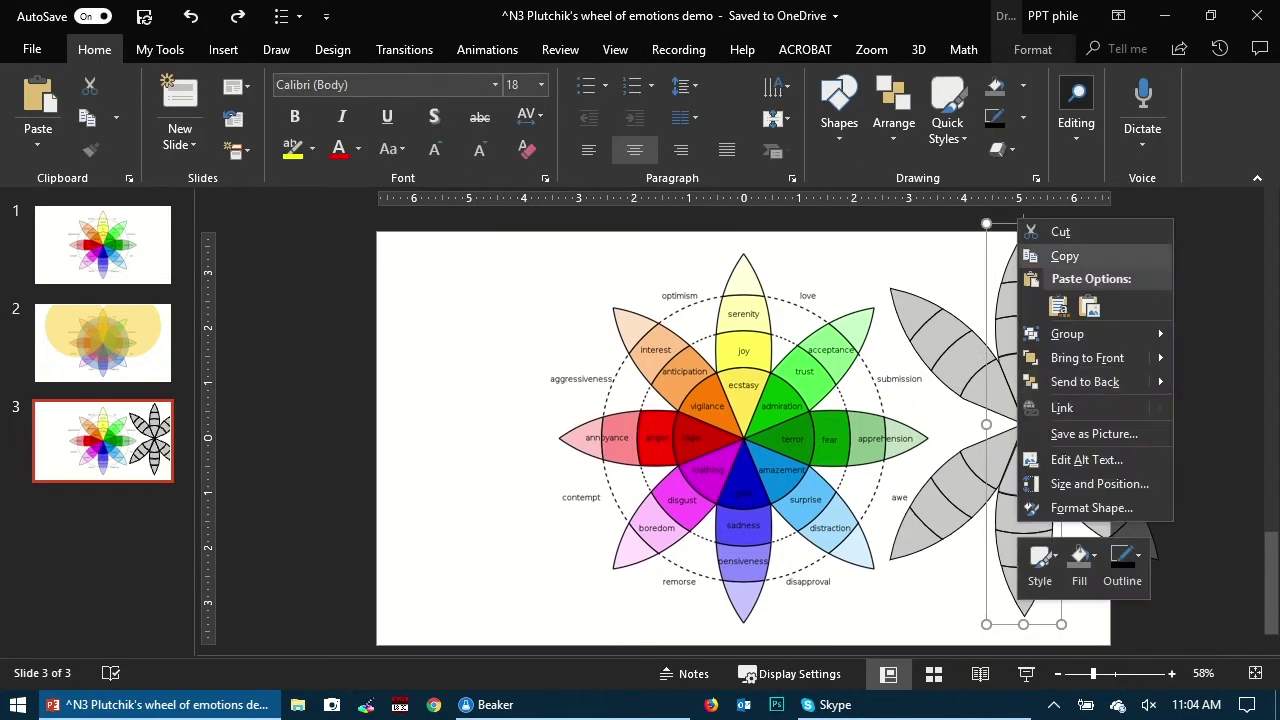
pyautogui.click(1063, 256)
pyautogui.hotkey('ctrl', 'v')
pyautogui.moveTo(1020, 312); pyautogui.dragTo(834, 301)
# Step: Rotate the copied petal pair by 90° and centre it on the grey wheel as the horizontal petals
pyautogui.click(1032, 50)
pyautogui.click(1018, 153)
pyautogui.click(1066, 204)
pyautogui.press('Escape')
pyautogui.moveTo(900, 420); pyautogui.dragTo(1075, 420)
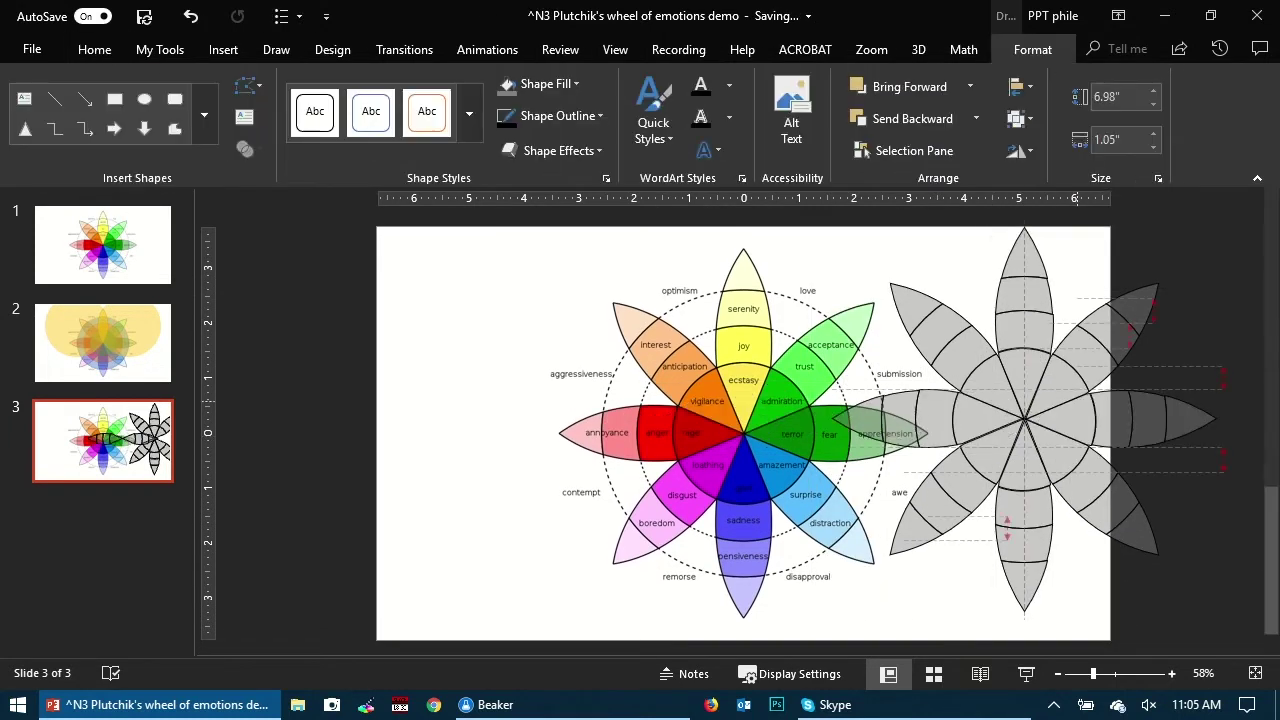
# Step: Nudge the bottom petal's fragments slightly to fit the wheel's centre and deselect them
pyautogui.press('Escape')
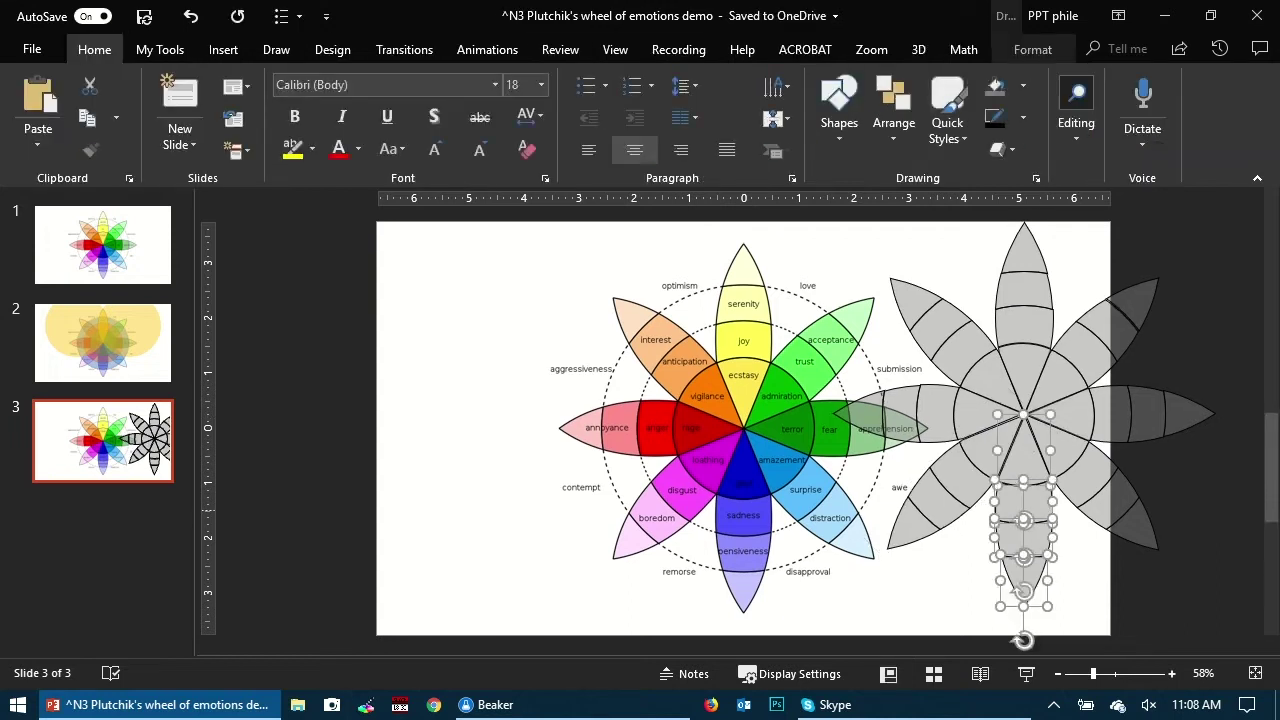
pyautogui.moveTo(1026, 378); pyautogui.dragTo(1025, 378)
pyautogui.press('Escape')
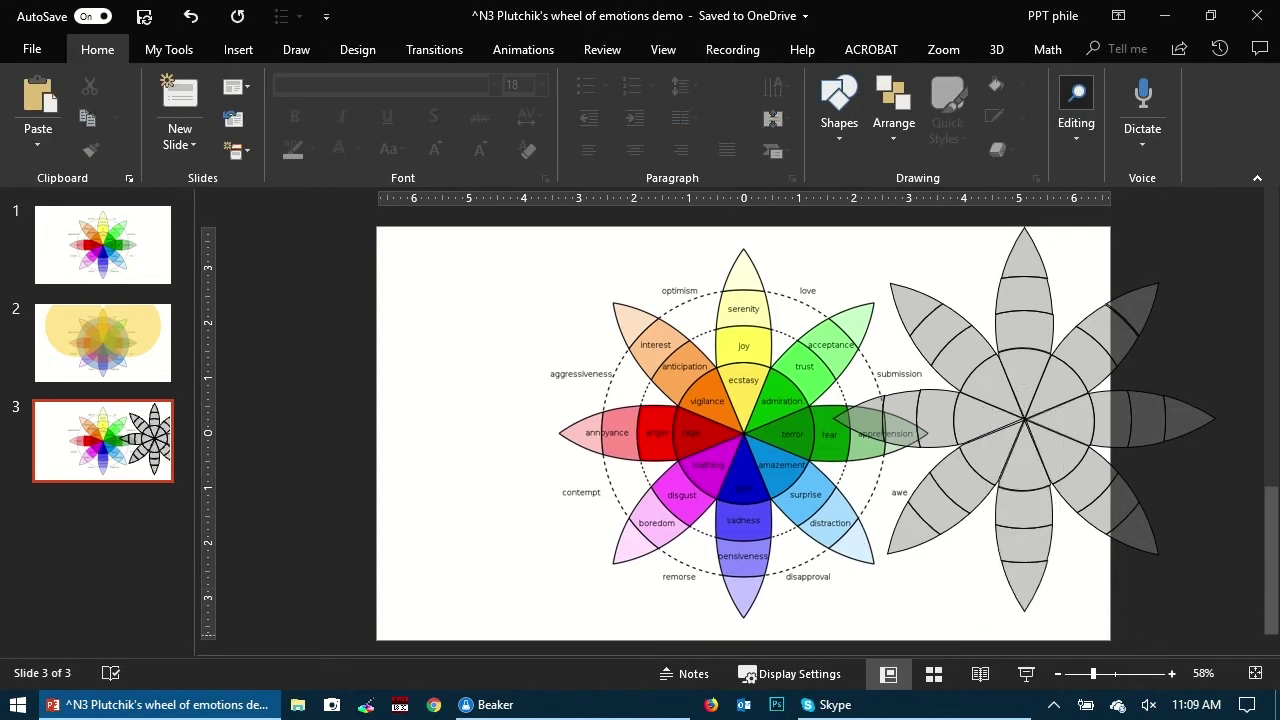
# Step: Group all petals of the grey wheel, copy the group onto new slide 4 and centre it there
pyautogui.moveTo(1212, 618); pyautogui.dragTo(804, 214)
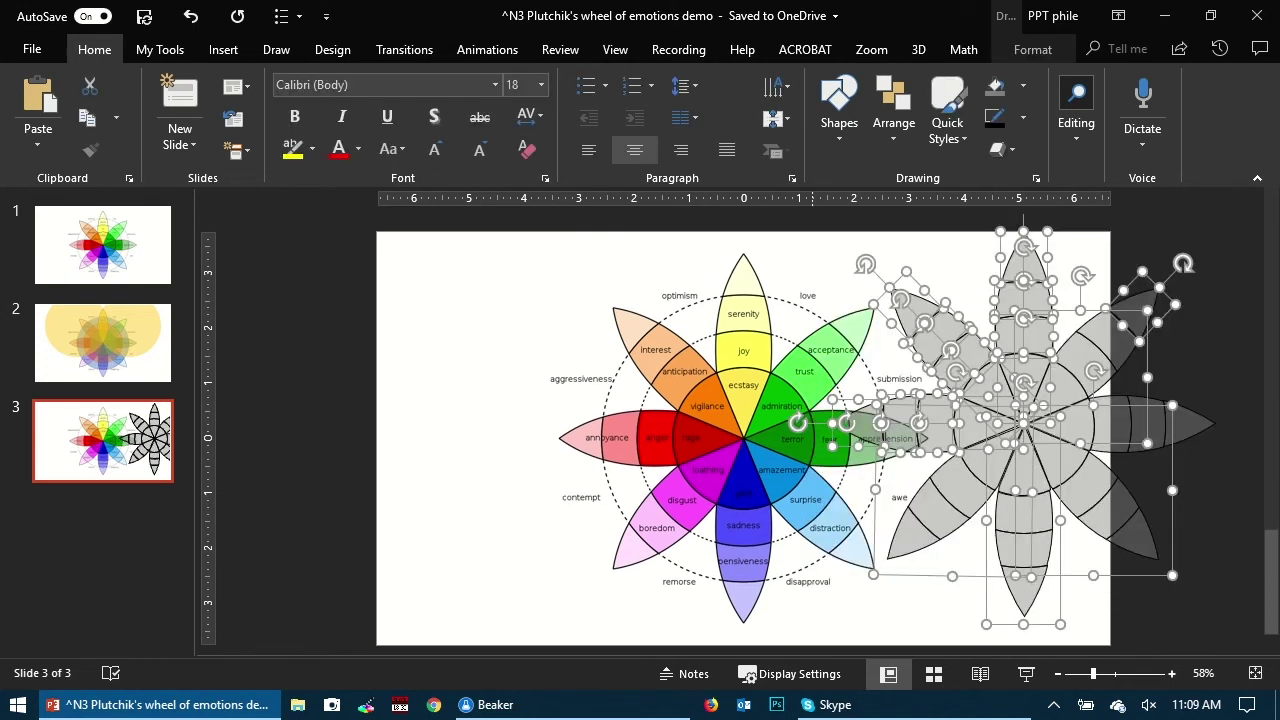
pyautogui.hotkey('ctrl', 'g')
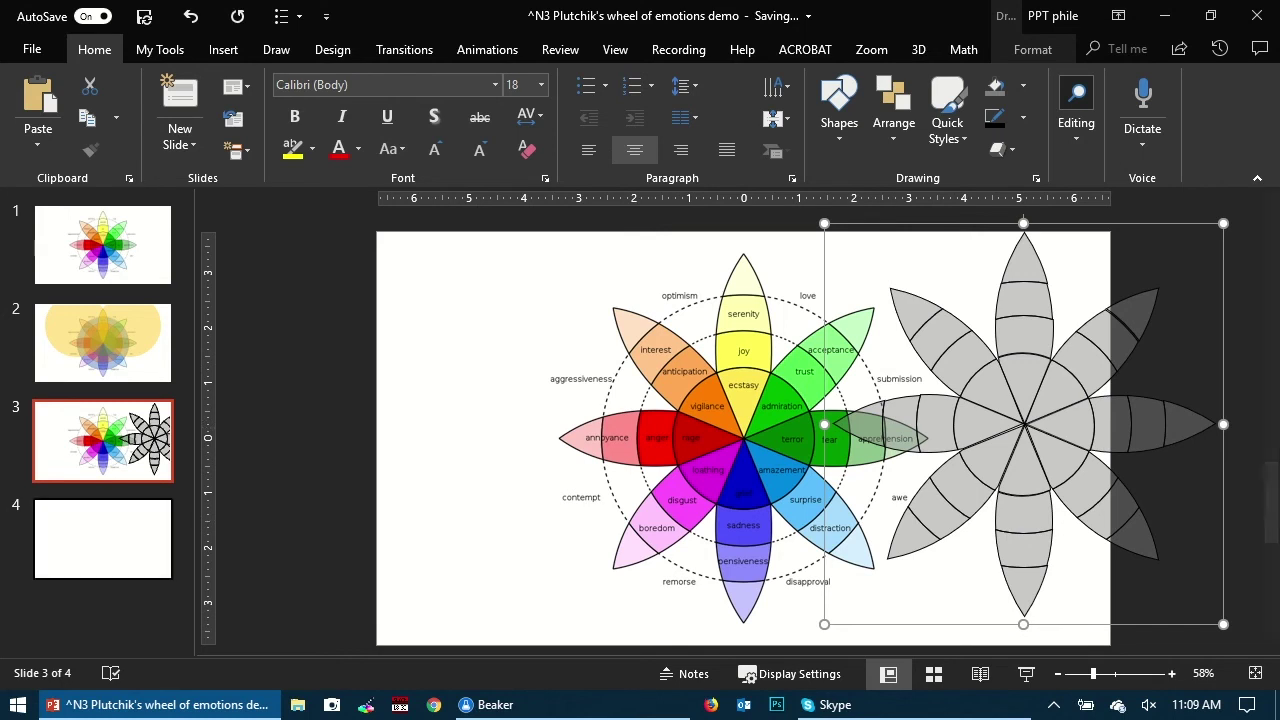
pyautogui.click(103, 539)
pyautogui.hotkey('ctrl', 'v')
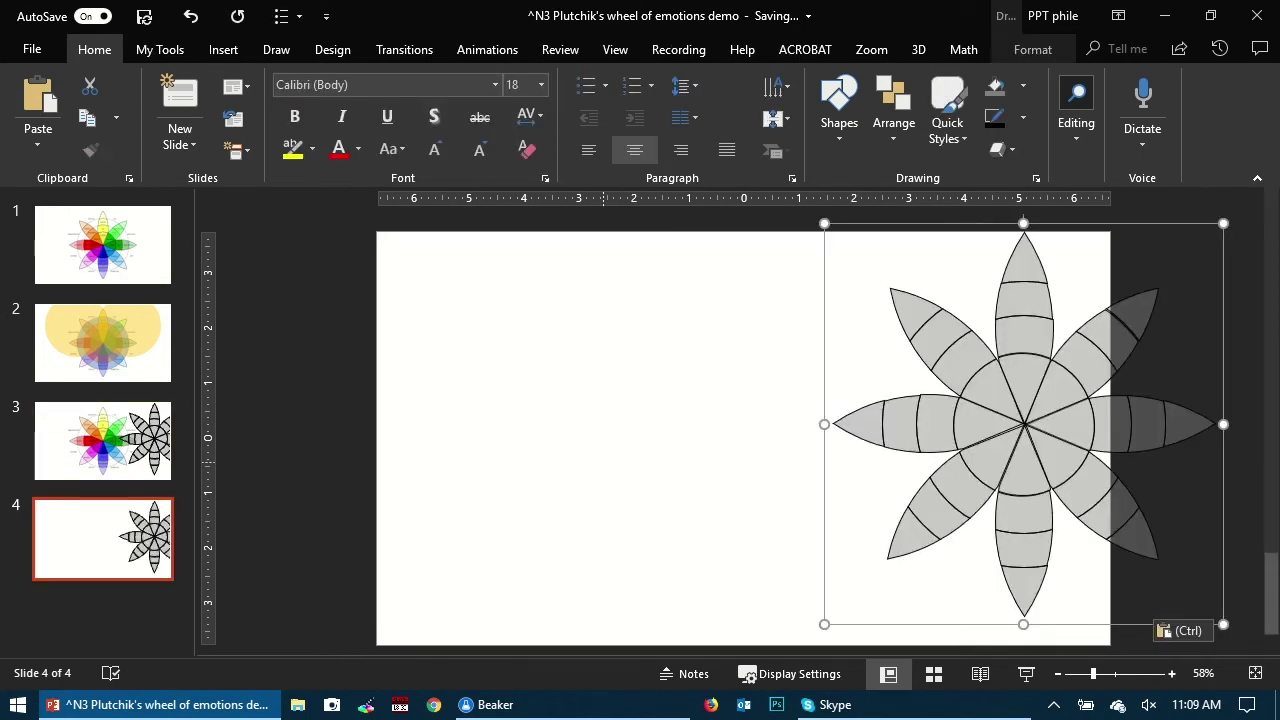
pyautogui.moveTo(999, 402); pyautogui.dragTo(744, 433)
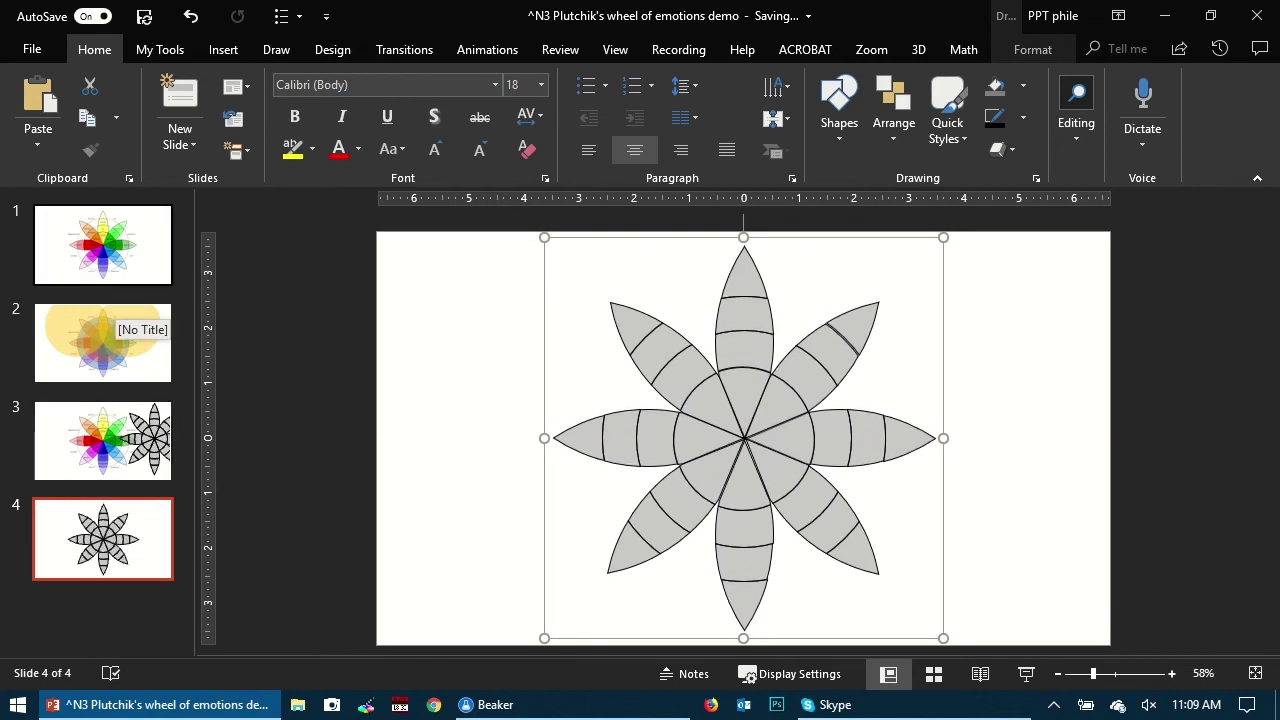
# Step: Copy the reference wheel image from the Wikipedia page in the browser, paste it onto slide 4 and place it beside the grey wheel
pyautogui.click(109, 252)
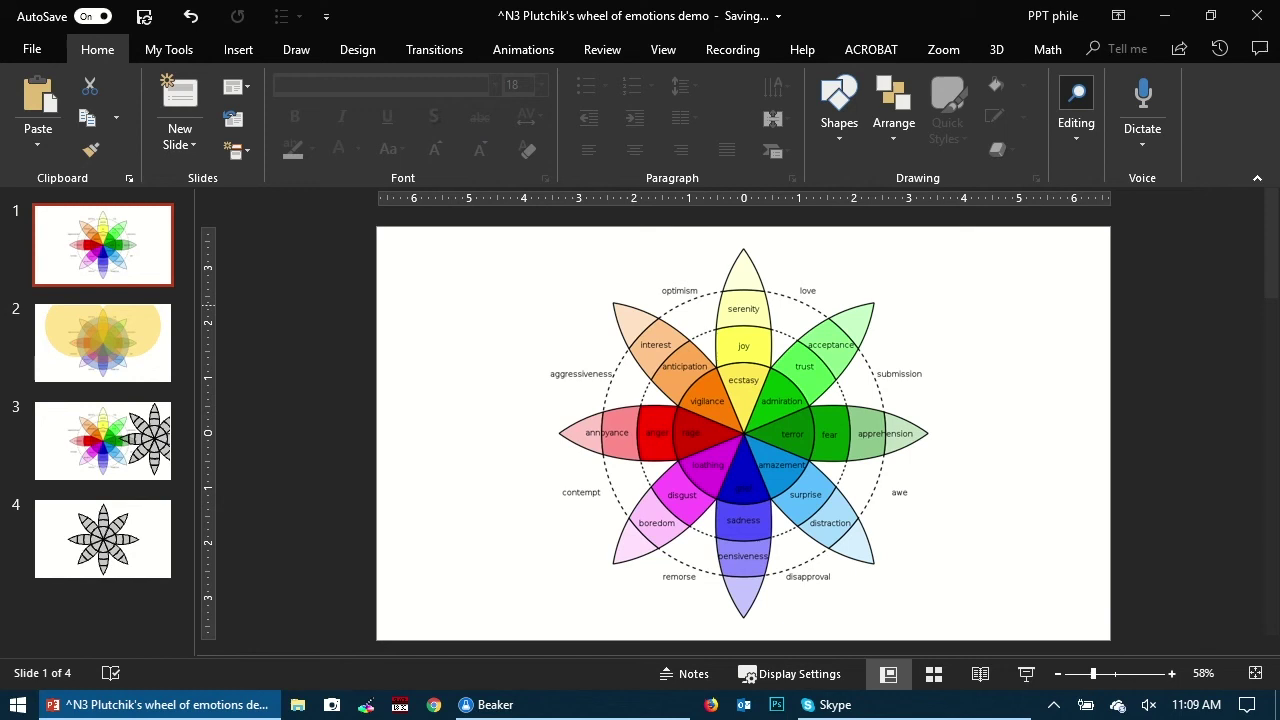
pyautogui.hotkey('alt', 'Tab')
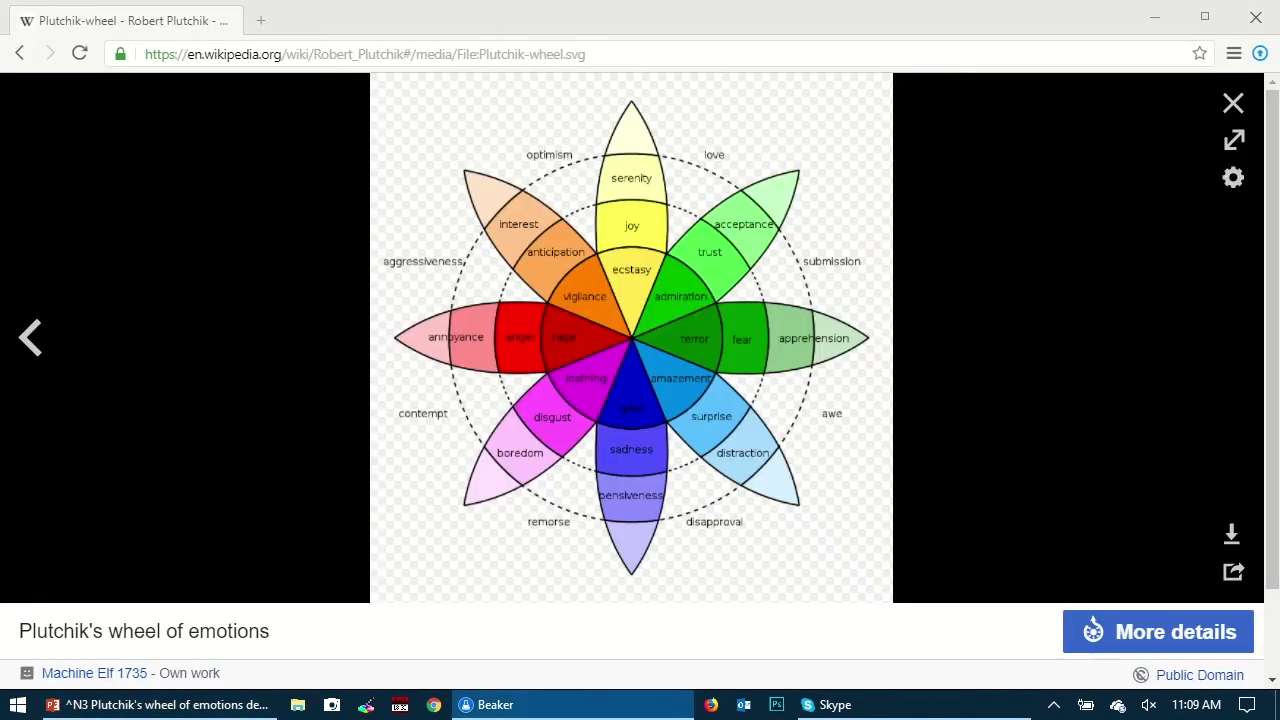
pyautogui.rightClick(703, 395)
pyautogui.click(771, 434)
pyautogui.hotkey('alt', 'Tab')
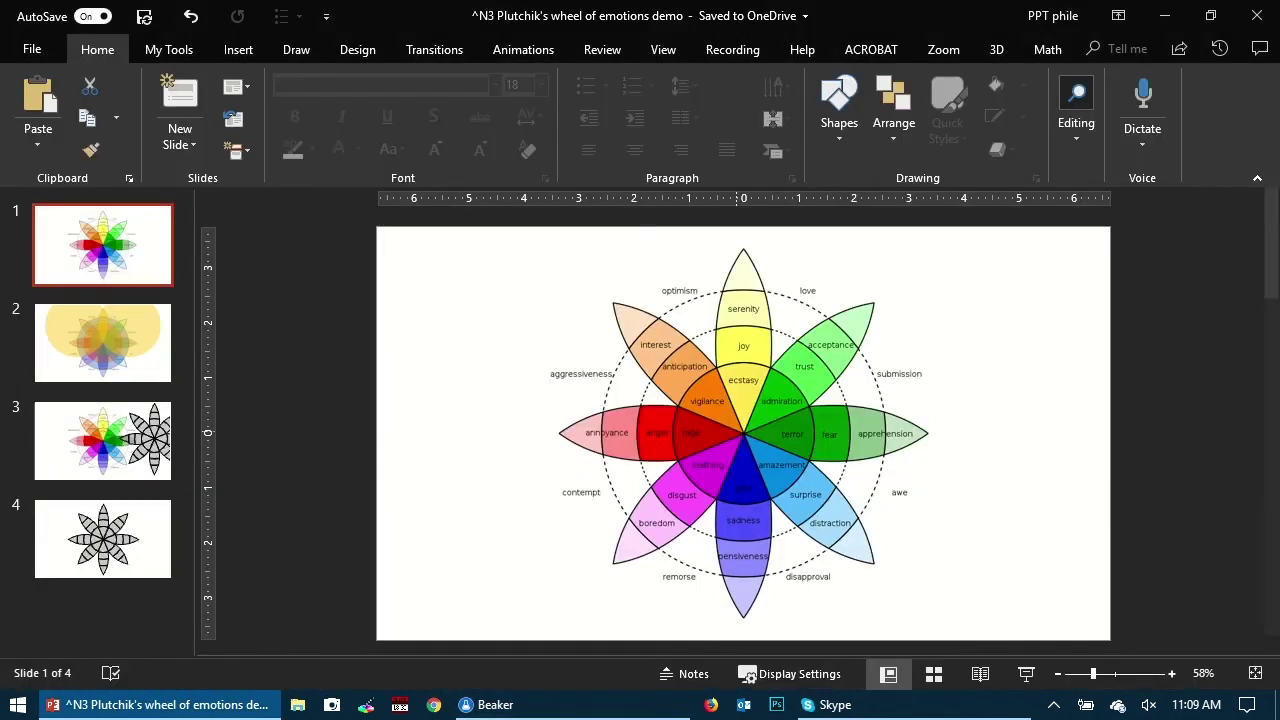
pyautogui.click(104, 540)
pyautogui.hotkey('ctrl', 'v')
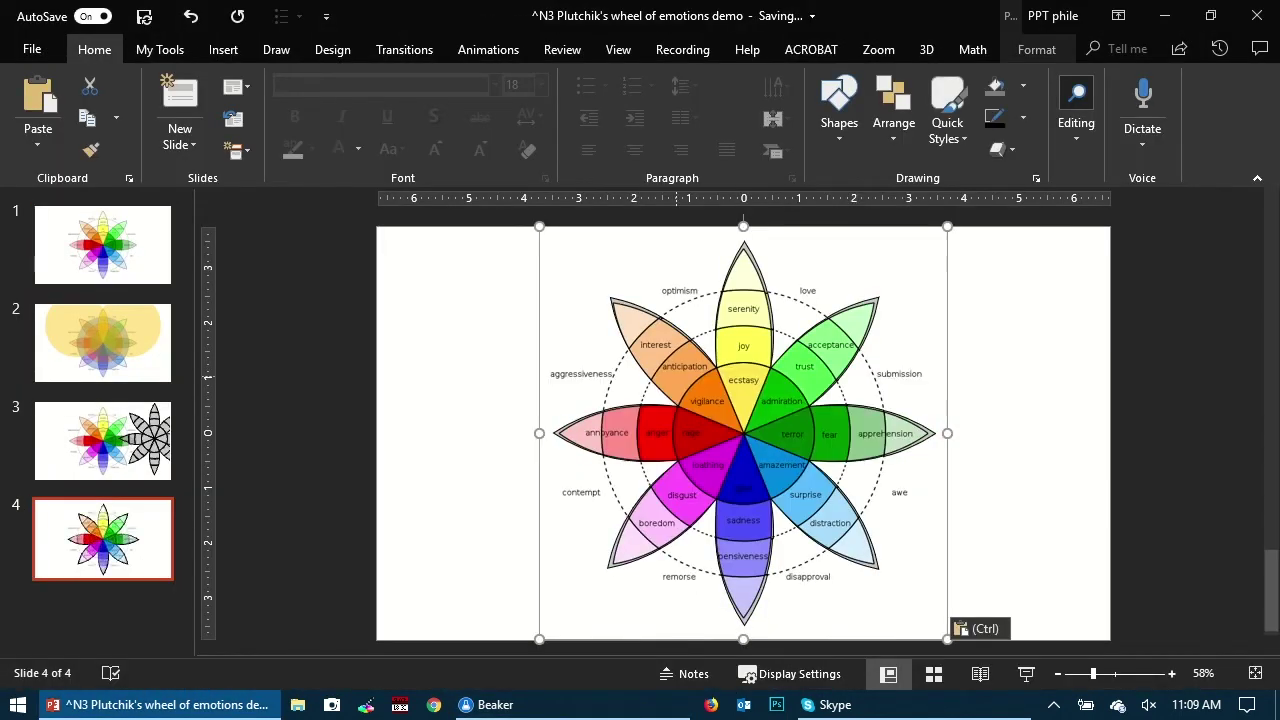
pyautogui.moveTo(811, 360); pyautogui.dragTo(419, 347)
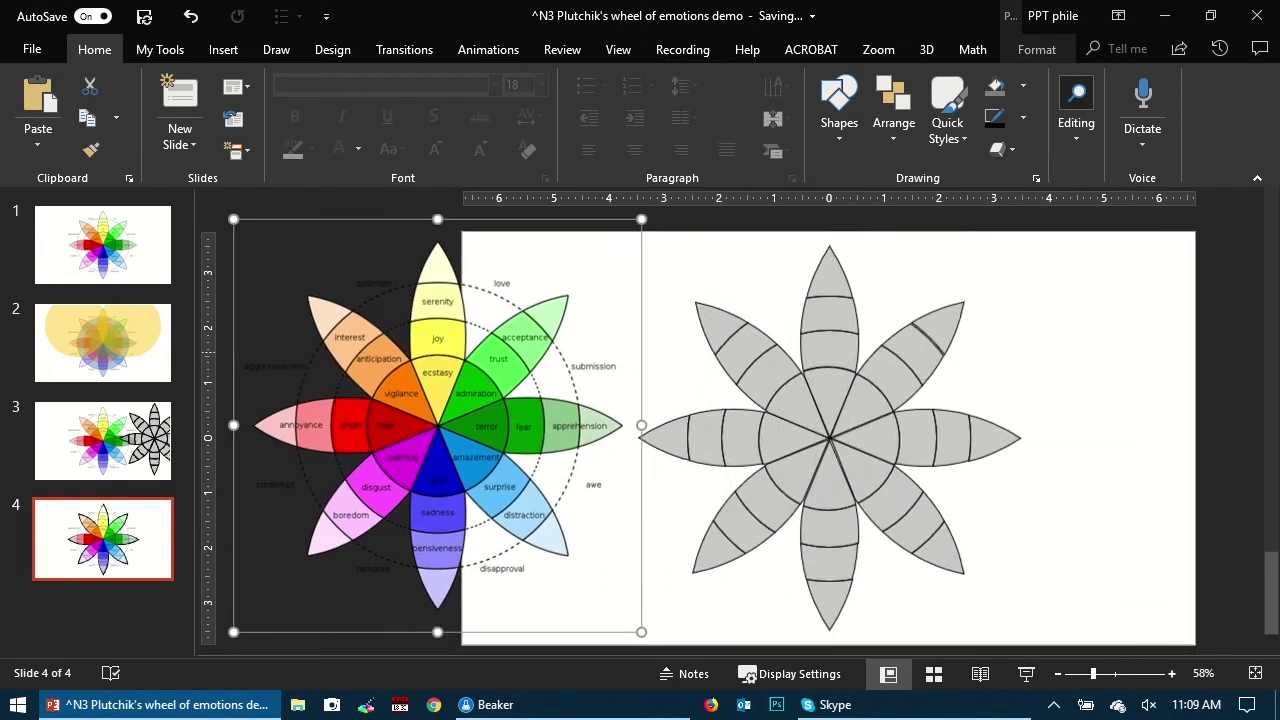
# Step: Ungroup the grey wheel repeatedly until every petal segment is a separate shape, and check the result by selecting everything
pyautogui.click(836, 369)
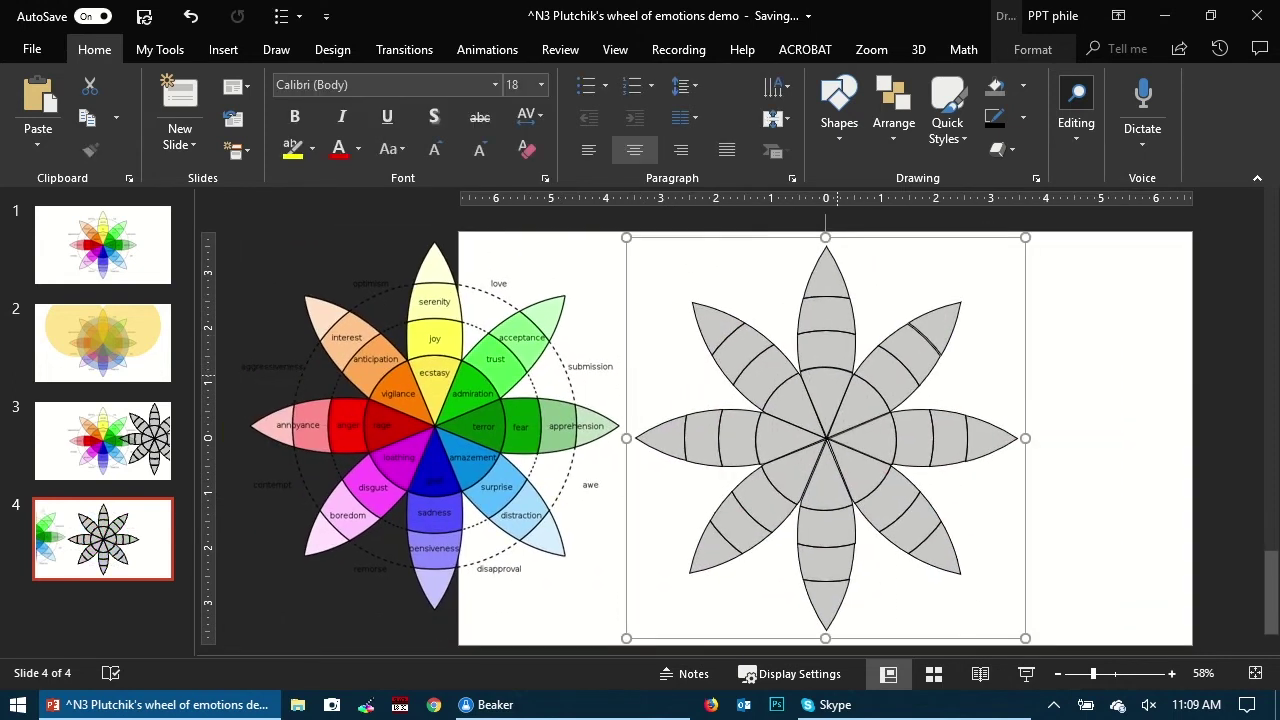
pyautogui.hotkey('ctrl', 'shift', 'g')
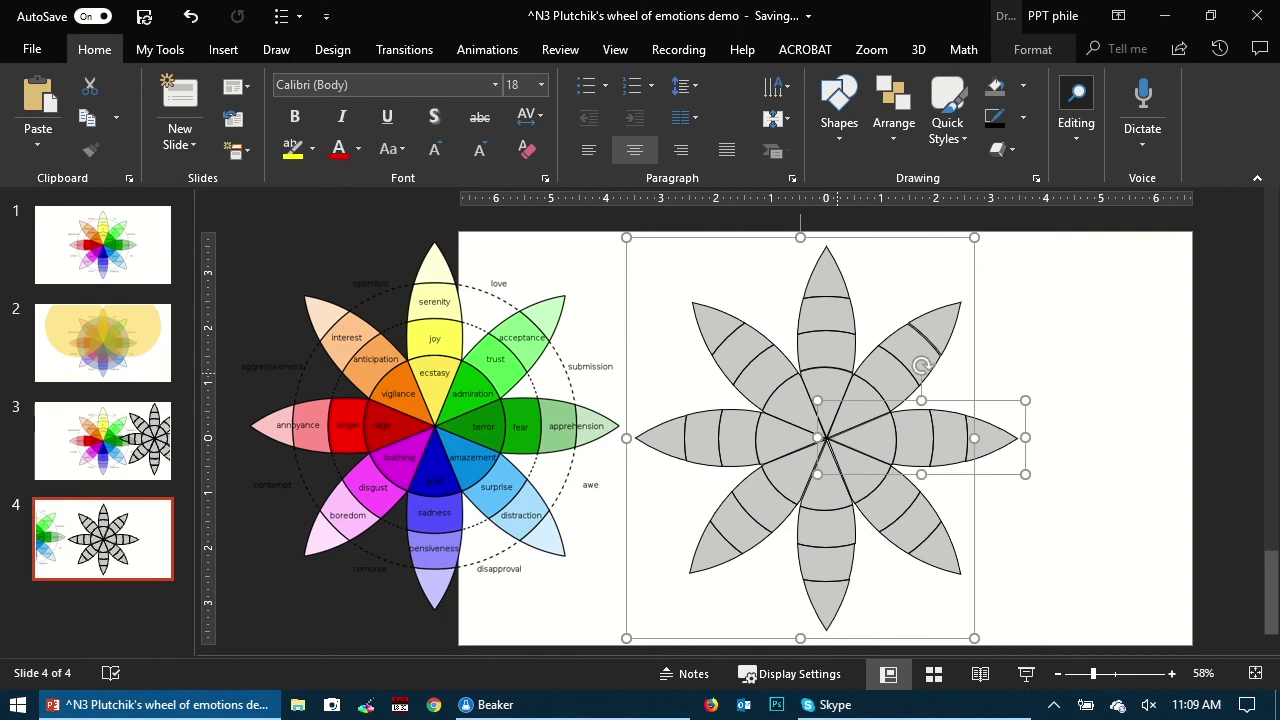
pyautogui.hotkey('ctrl', 'shift', 'g')
pyautogui.press('Escape')
pyautogui.hotkey('ctrl', 'a')
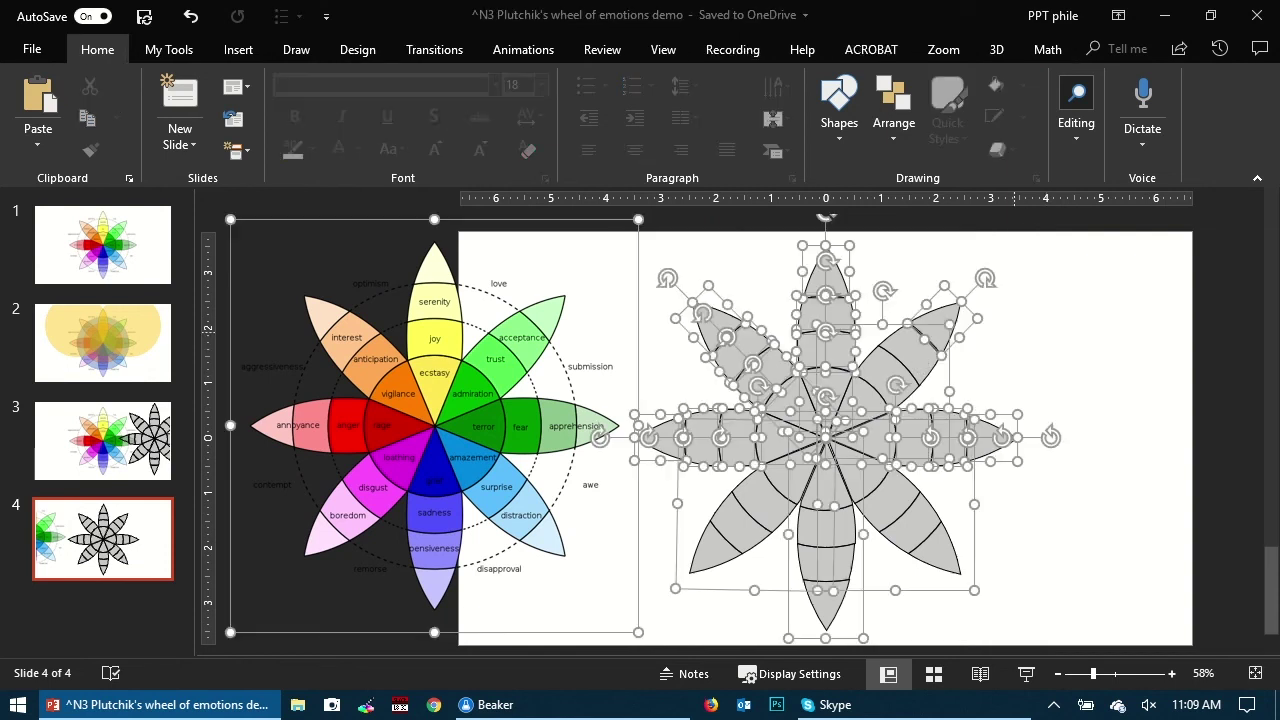
pyautogui.hotkey('ctrl', 'shift', 'g')
pyautogui.press('Escape')
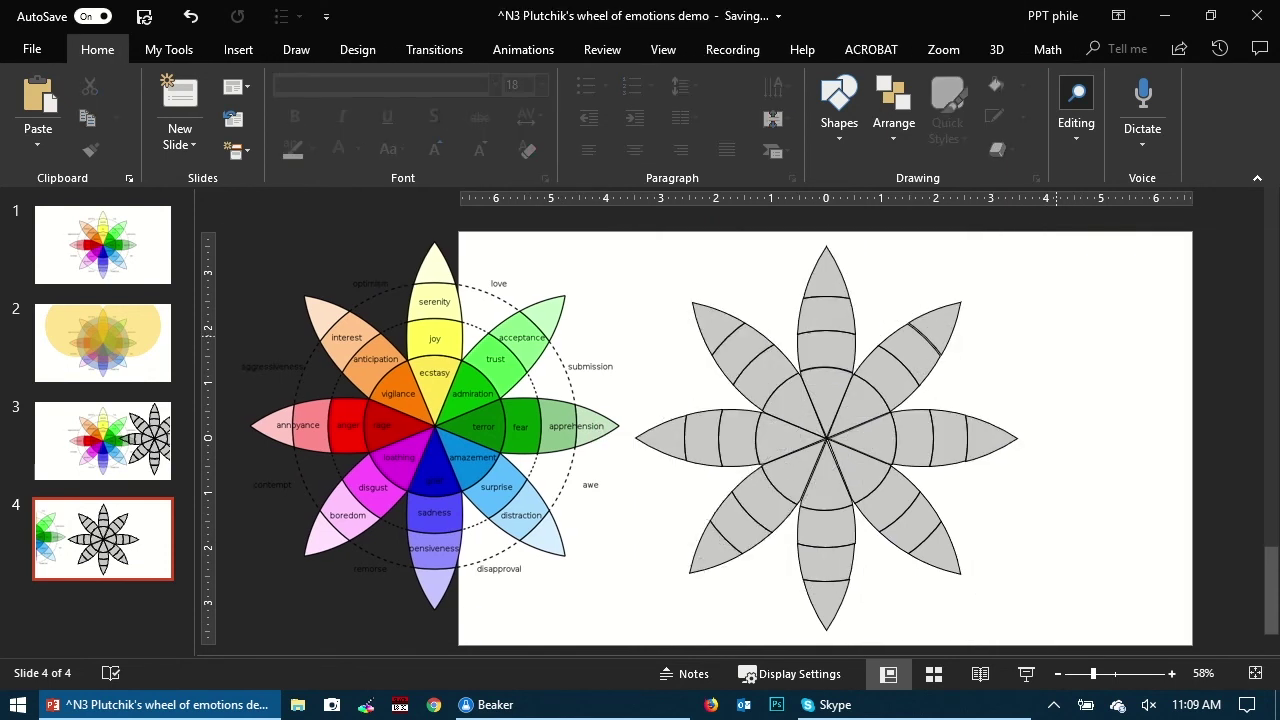
pyautogui.hotkey('ctrl', 'a')
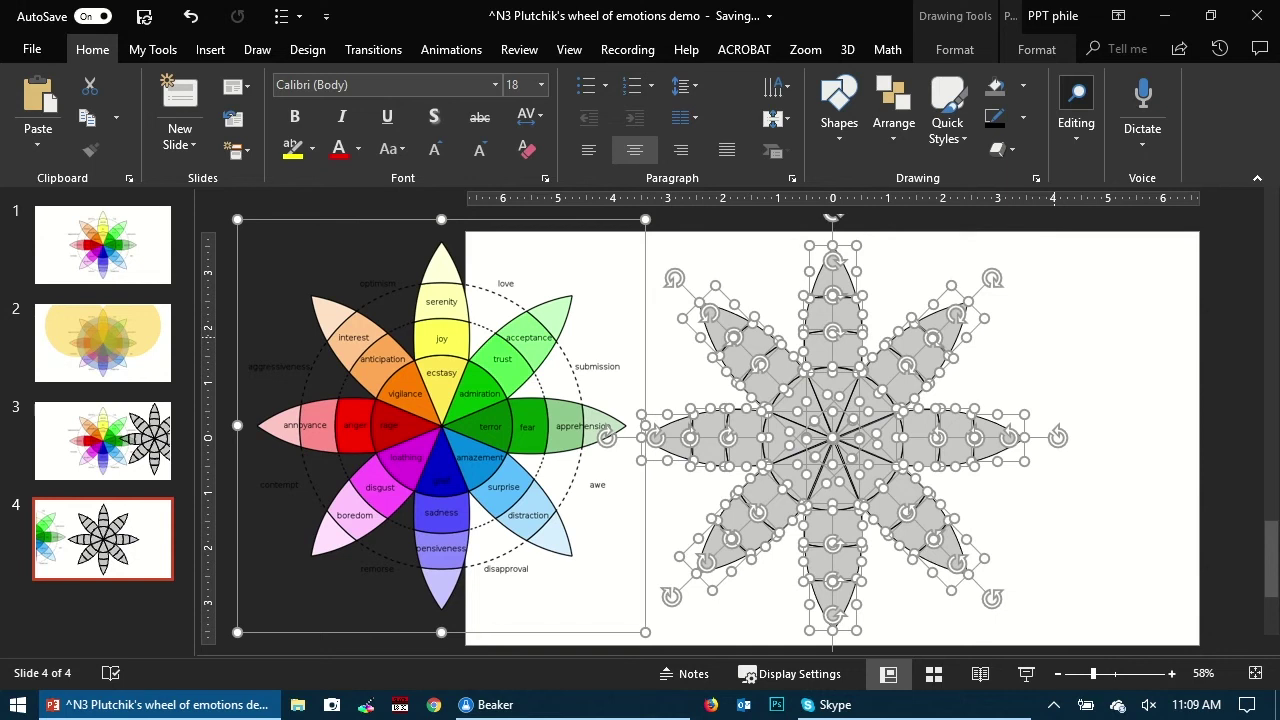
pyautogui.press('Escape')
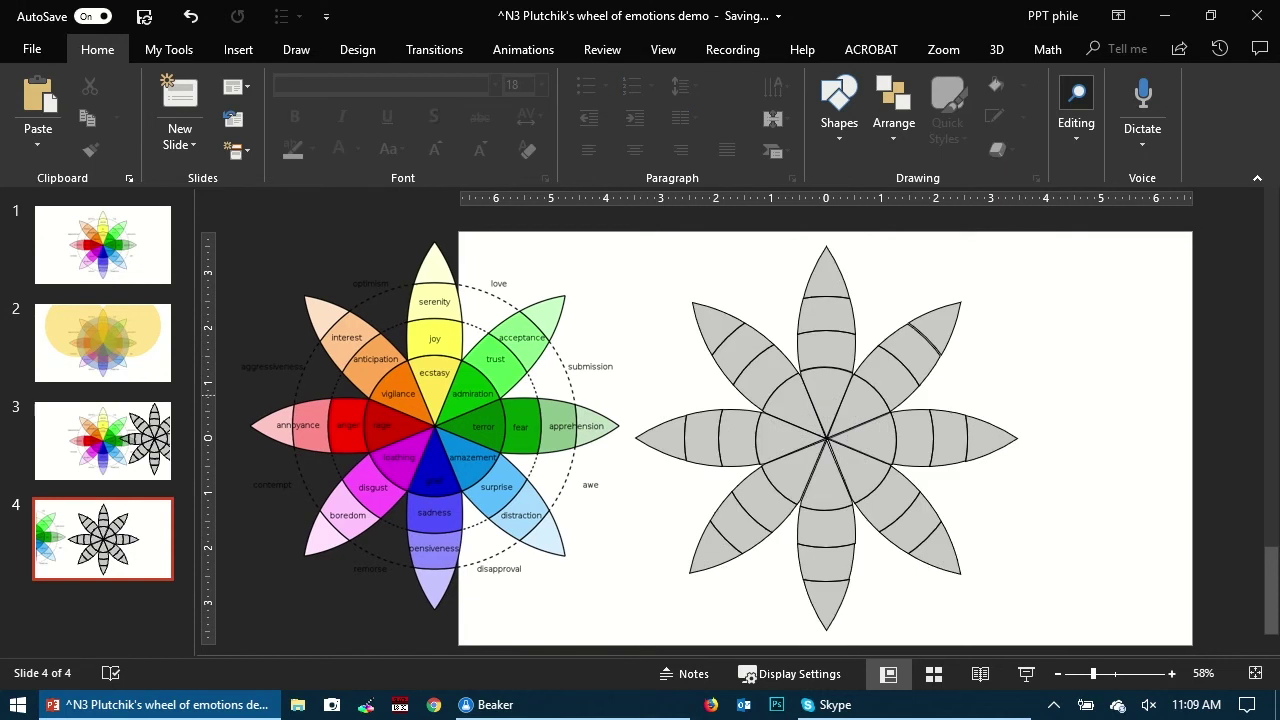
# Step: Fill the top petal's segments with the yellow shades sampled from the reference wheel using the Eyedropper
pyautogui.click(476, 370)
pyautogui.click(830, 280)
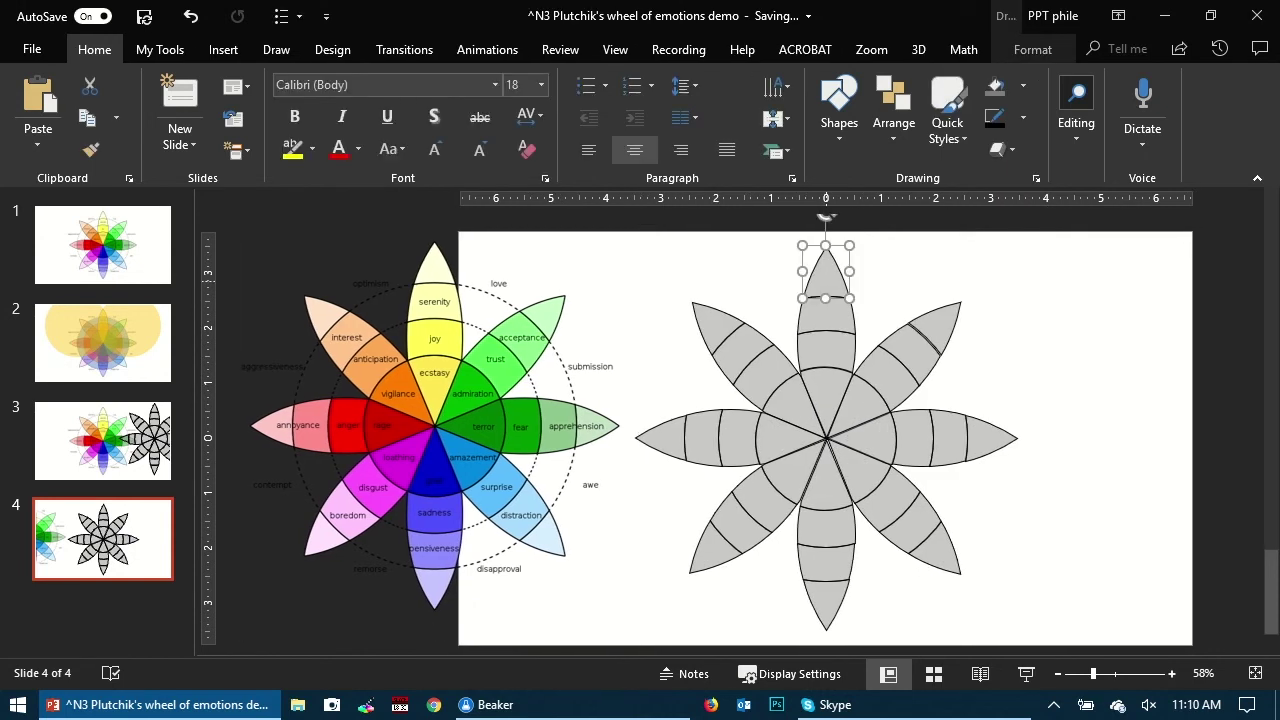
pyautogui.click(1023, 86)
pyautogui.click(1037, 357)
pyautogui.click(435, 266)
pyautogui.click(827, 315)
pyautogui.click(827, 350)
pyautogui.click(1023, 86)
# Step: Fill the upper-right petal's segments with the bright green shades sampled from the reference wheel
pyautogui.click(944, 322)
pyautogui.click(1023, 86)
pyautogui.click(1039, 357)
pyautogui.click(552, 312)
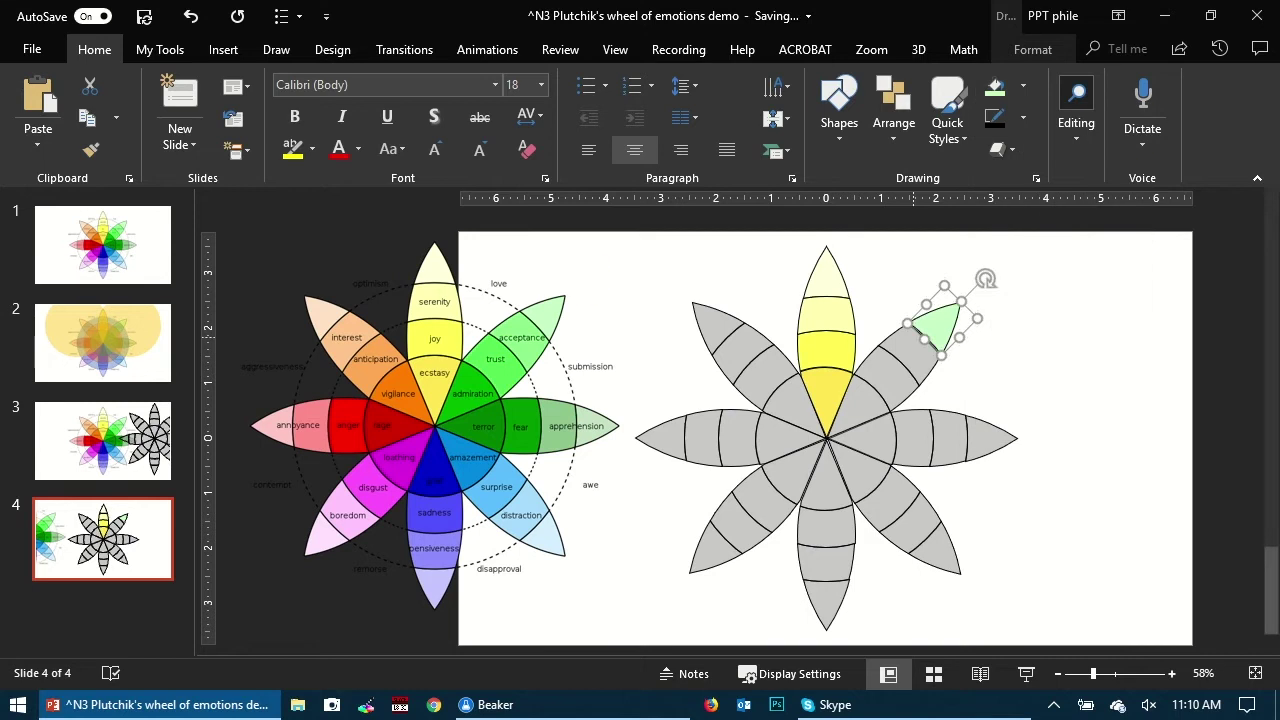
pyautogui.click(895, 366)
pyautogui.click(1023, 86)
pyautogui.click(1039, 357)
# Step: Fill the upper-left petal's segments with the orange shades sampled from the reference wheel
pyautogui.click(740, 350)
pyautogui.click(1023, 86)
pyautogui.click(1039, 357)
pyautogui.click(795, 405)
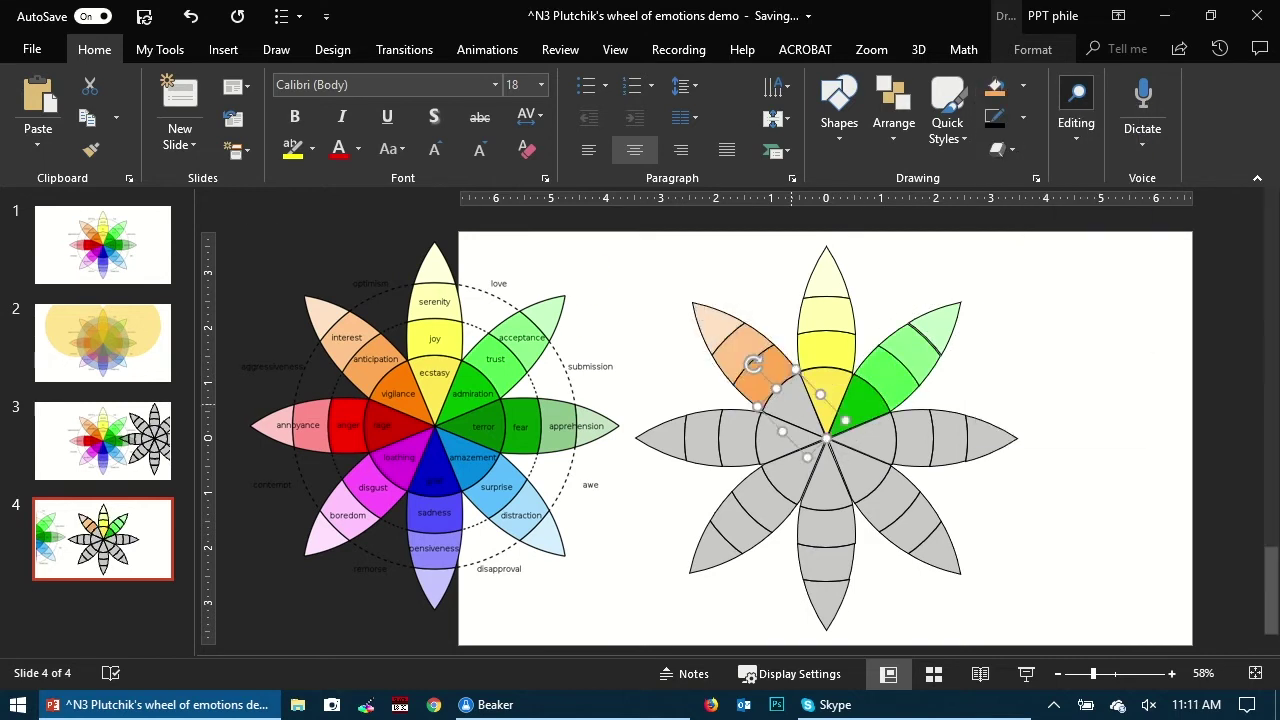
pyautogui.click(415, 404)
# Step: Fill the wheel's left petal segments with the pink and red shades sampled from the reference wheel
pyautogui.click(664, 438)
pyautogui.click(738, 438)
pyautogui.click(1023, 86)
pyautogui.click(1039, 357)
pyautogui.click(788, 438)
pyautogui.click(388, 412)
# Step: Fill the lower-left petal's segments with the magenta shades sampled from the reference wheel
pyautogui.click(714, 549)
pyautogui.click(1023, 86)
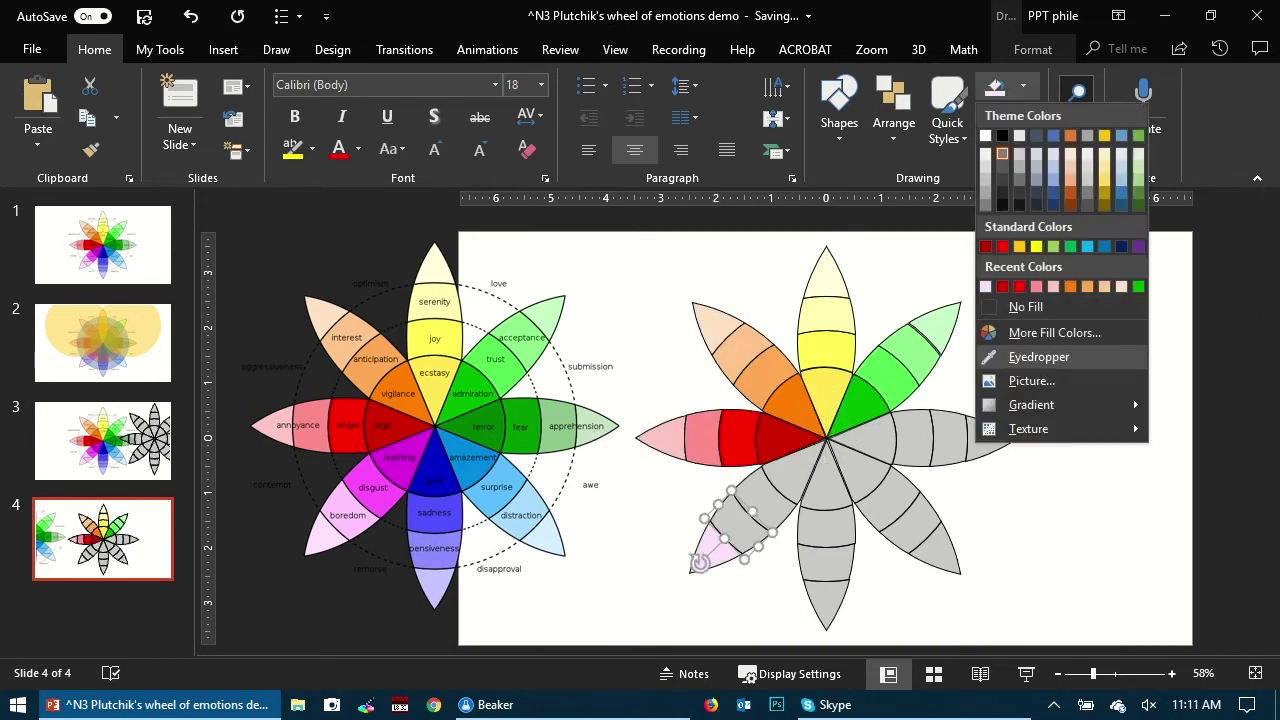
pyautogui.click(1039, 357)
pyautogui.click(765, 499)
pyautogui.click(795, 470)
pyautogui.click(1023, 86)
# Step: Fill the bottom petal's segments with the violet-blue shades sampled from the reference wheel
pyautogui.click(826, 601)
pyautogui.click(1023, 86)
pyautogui.click(1039, 357)
pyautogui.click(434, 588)
pyautogui.click(826, 563)
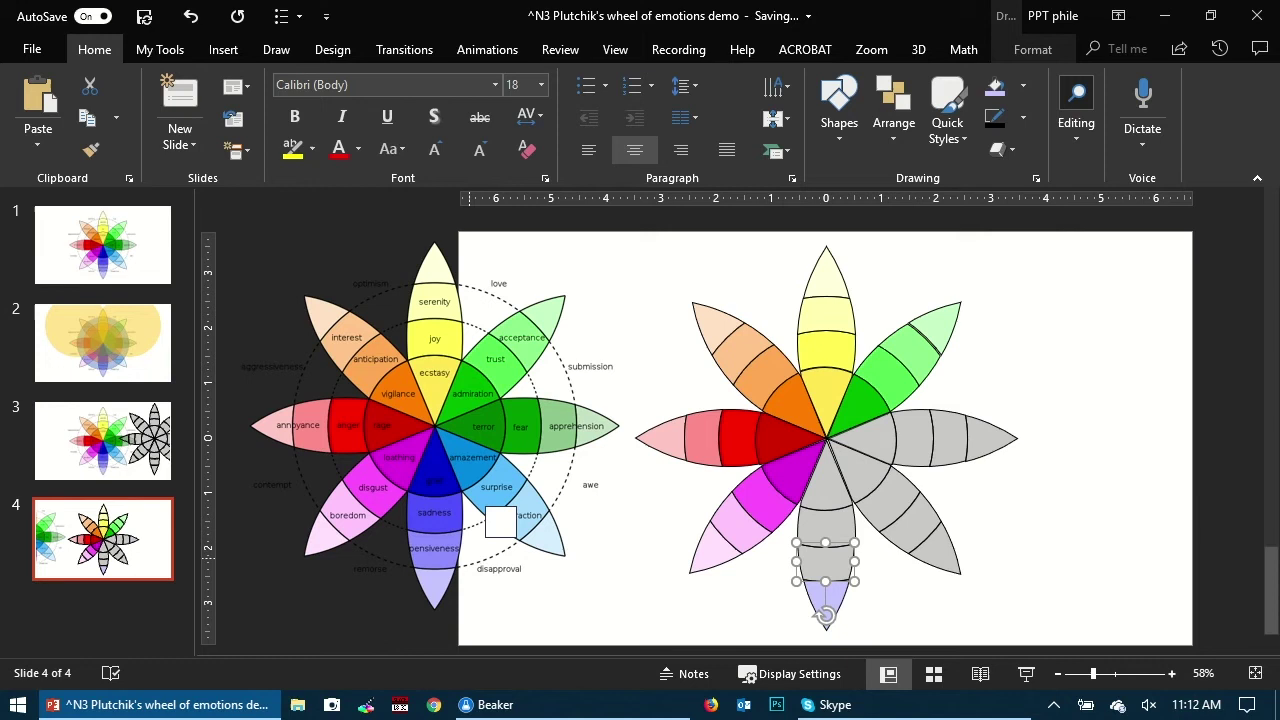
pyautogui.click(826, 485)
pyautogui.click(1023, 86)
# Step: Fill the lower-right petal's segments with the light blue shades sampled from the reference wheel
pyautogui.click(937, 549)
pyautogui.click(886, 499)
pyautogui.click(497, 487)
pyautogui.click(857, 475)
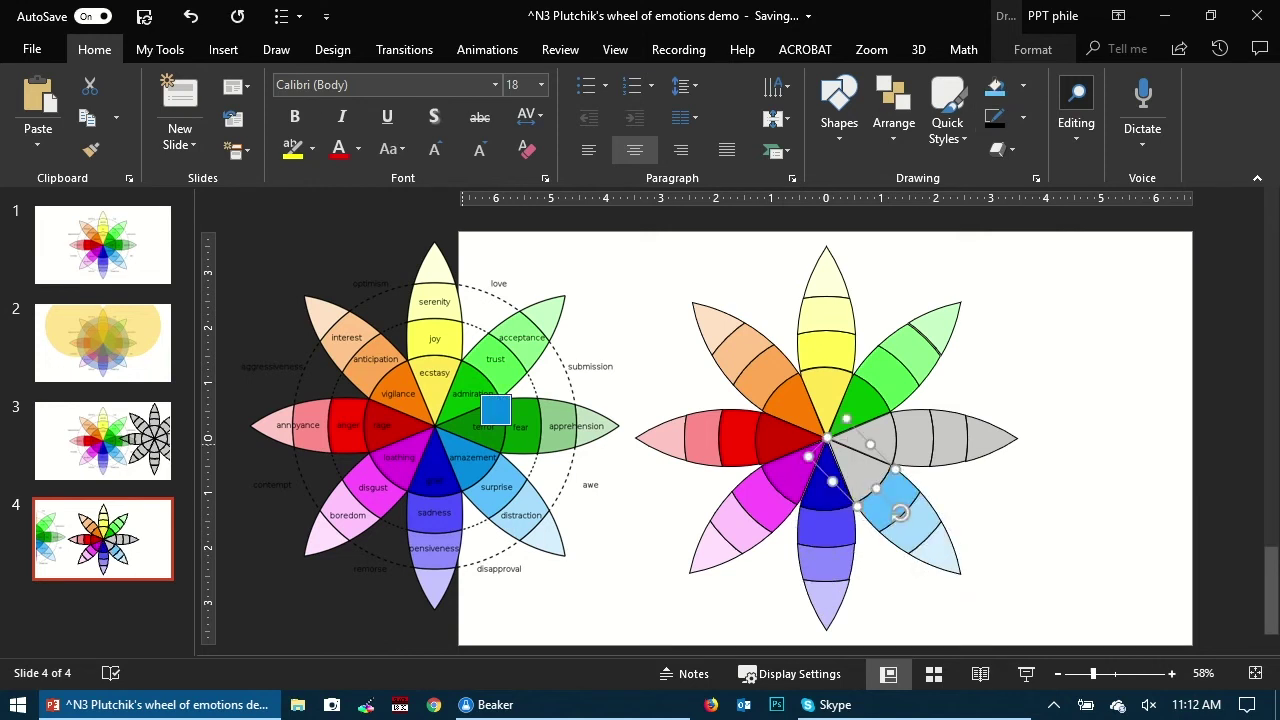
pyautogui.click(471, 450)
# Step: Fill the wheel's right petal segments with the dark green shades sampled from the reference wheel, and deselect them
pyautogui.click(950, 438)
pyautogui.click(913, 438)
pyautogui.click(511, 411)
pyautogui.click(870, 438)
pyautogui.click(1131, 519)
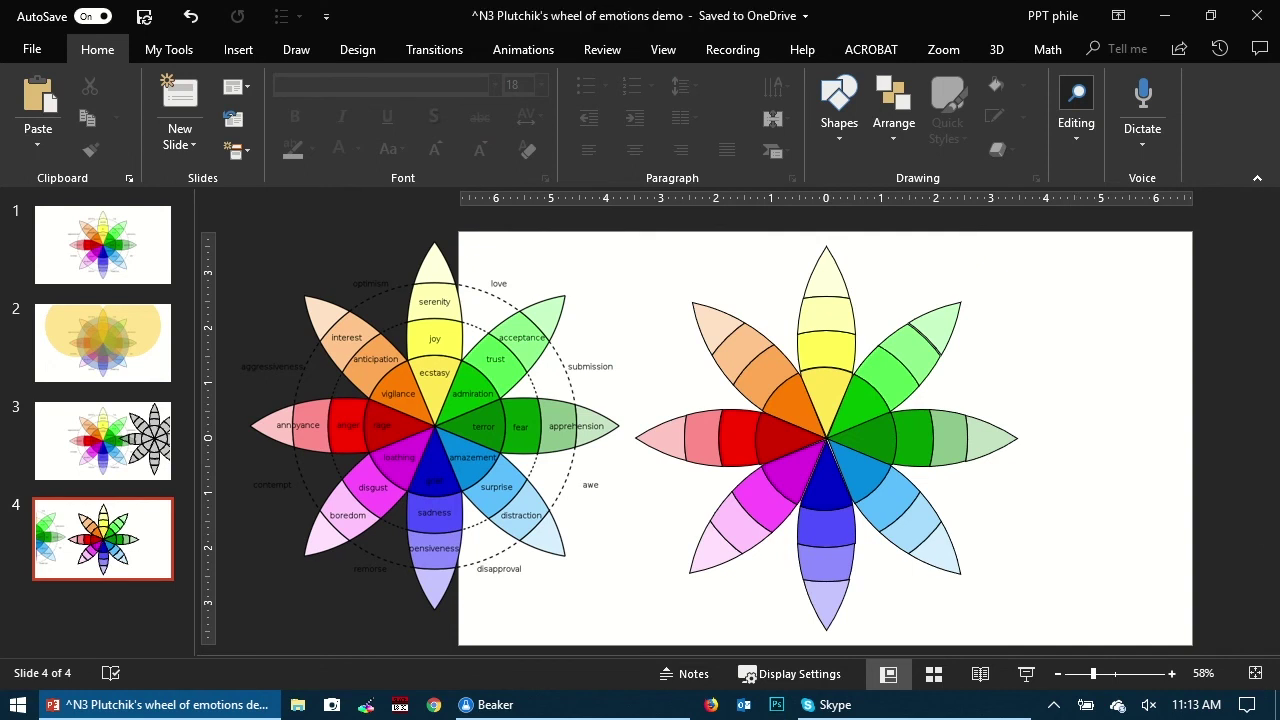
# Step: Copy the two larger circles from slide 2 onto the coloured wheel and give them no fill and a dashed outline
pyautogui.click(103, 343)
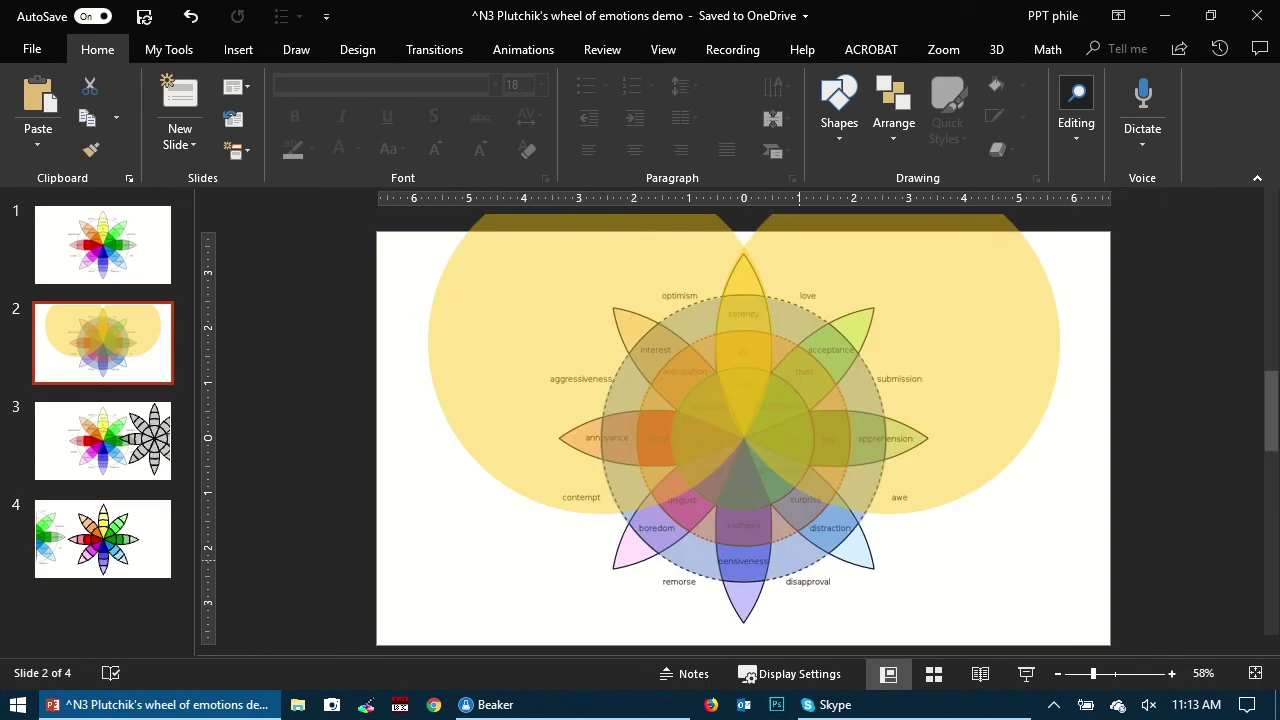
pyautogui.click(799, 560)
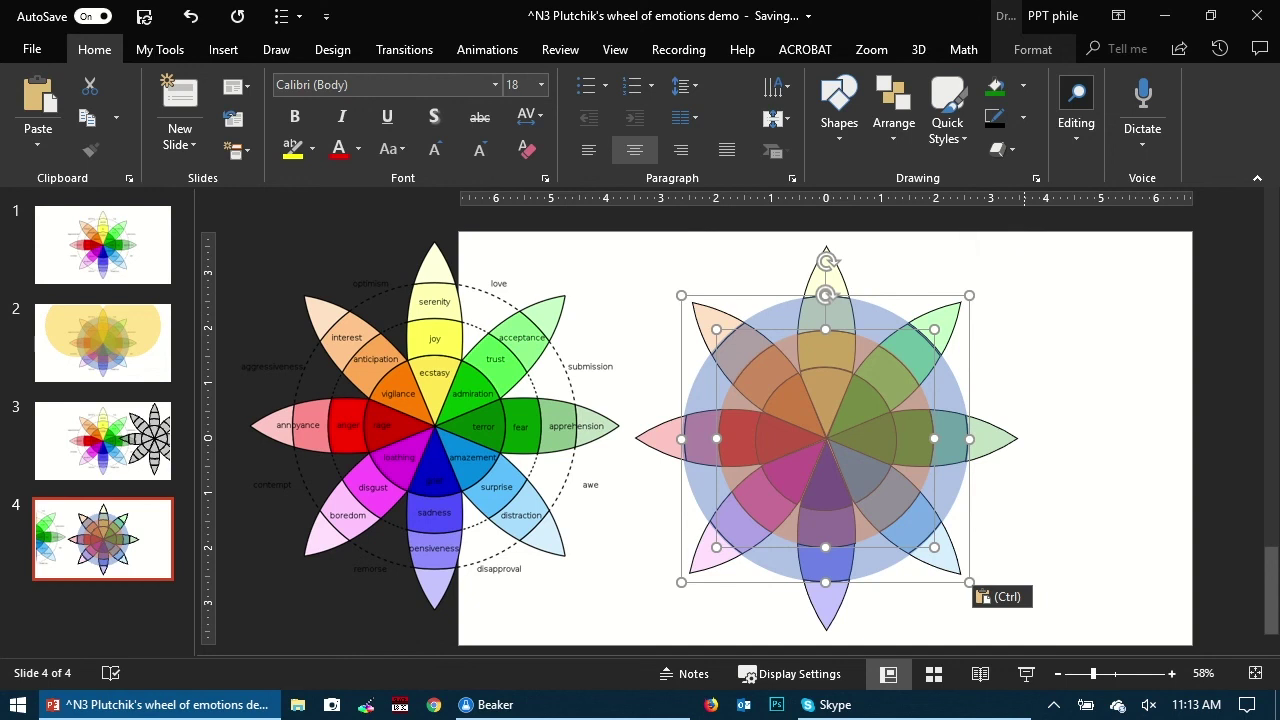
pyautogui.click(1023, 85)
pyautogui.click(1010, 303)
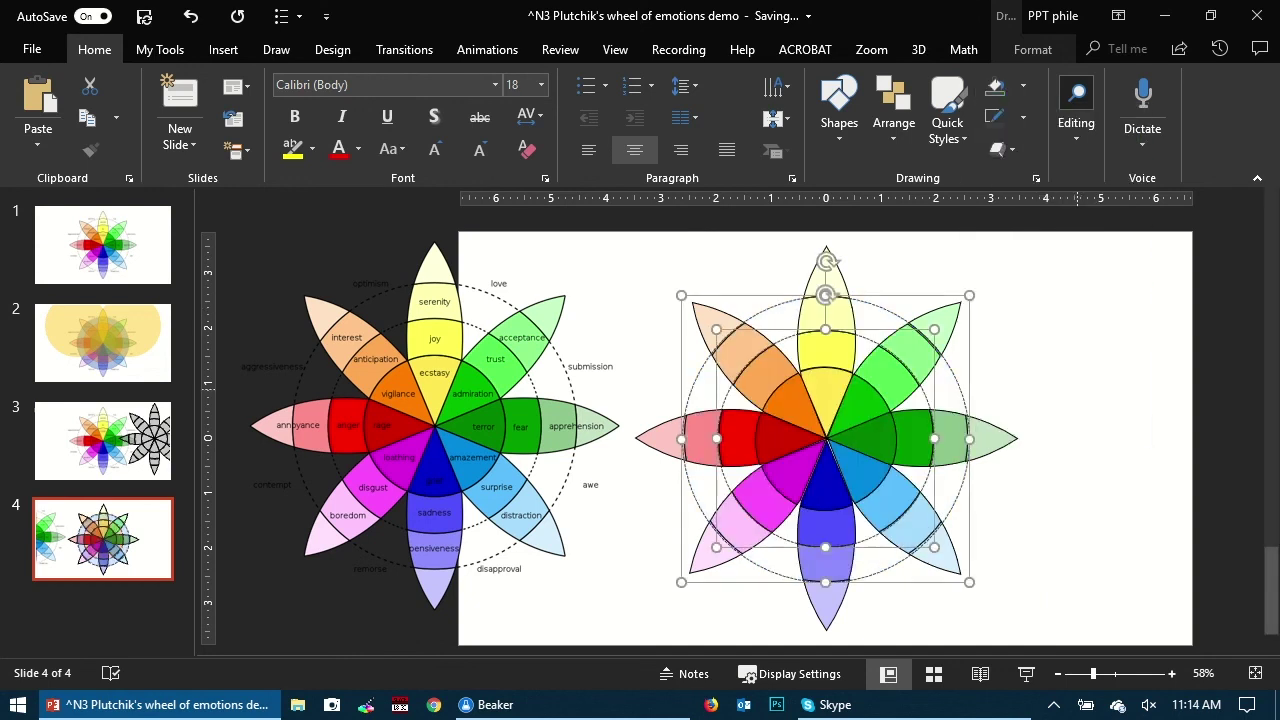
pyautogui.press('Escape')
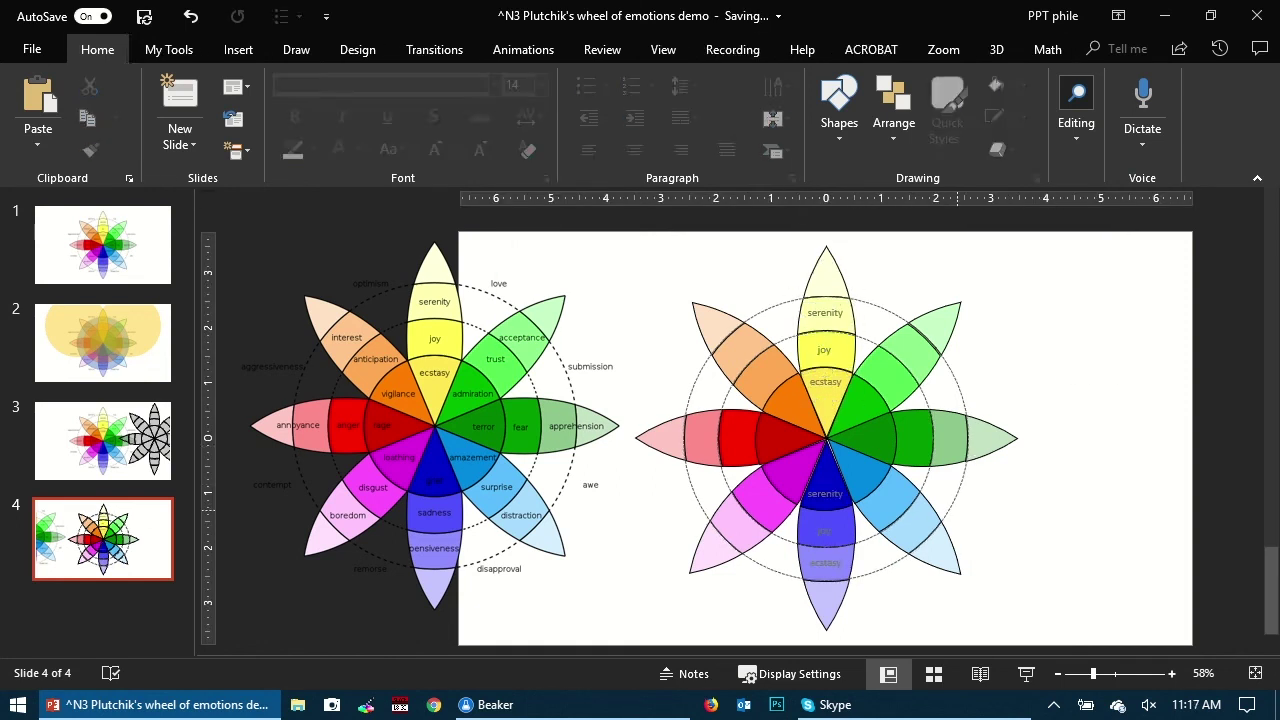
# Step: Paste copies of the emotion labels onto the remaining petals and reword them to match the reference wheel
pyautogui.click(829, 514)
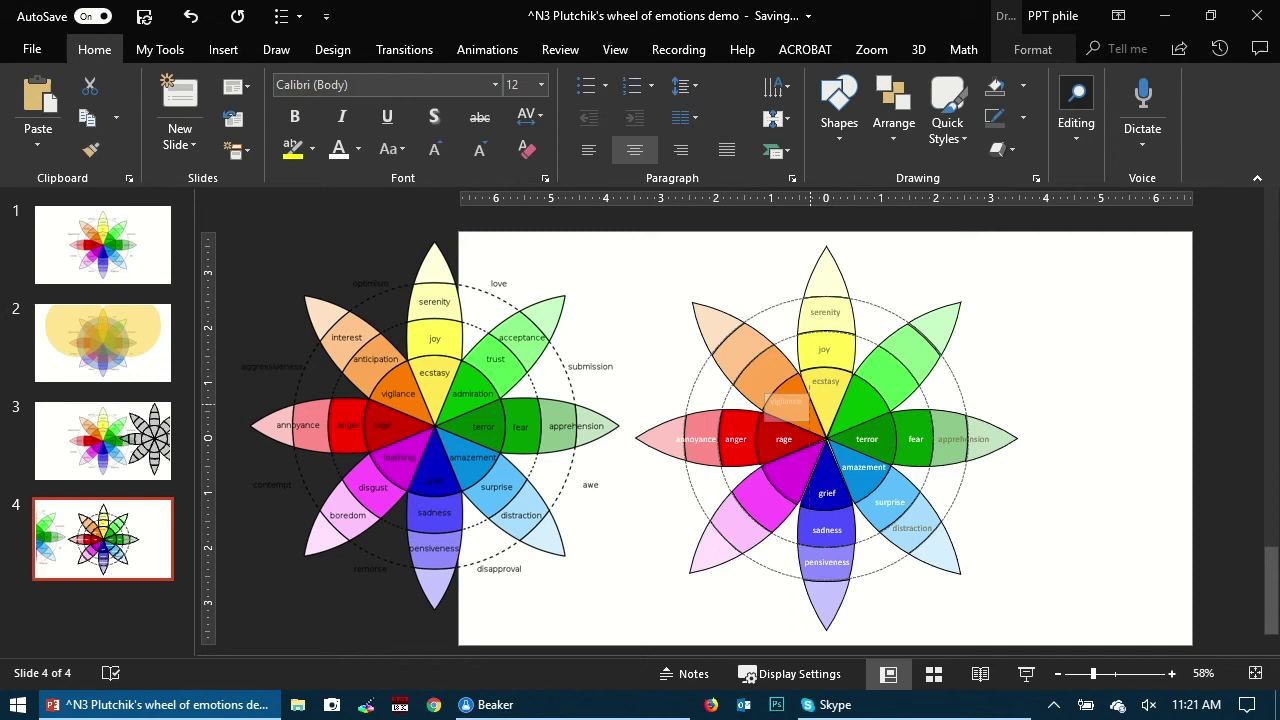
pyautogui.hotkey('ctrl', 'v')
pyautogui.hotkey('ctrl', 'v')
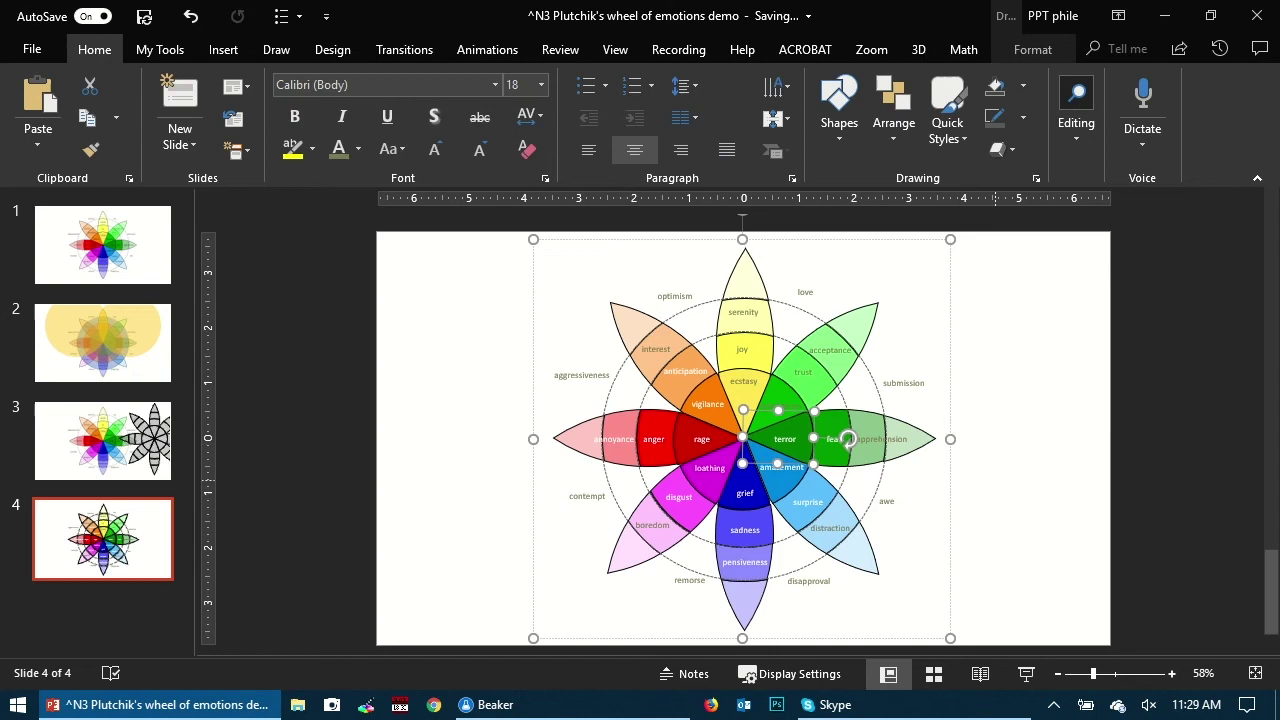
# Step: Inspect the inner loathing segment of the labelled wheel up close, and undo the last change
pyautogui.click(718, 464)
pyautogui.press('Escape')
pyautogui.scroll(5, 743, 436)
pyautogui.click(682, 487)
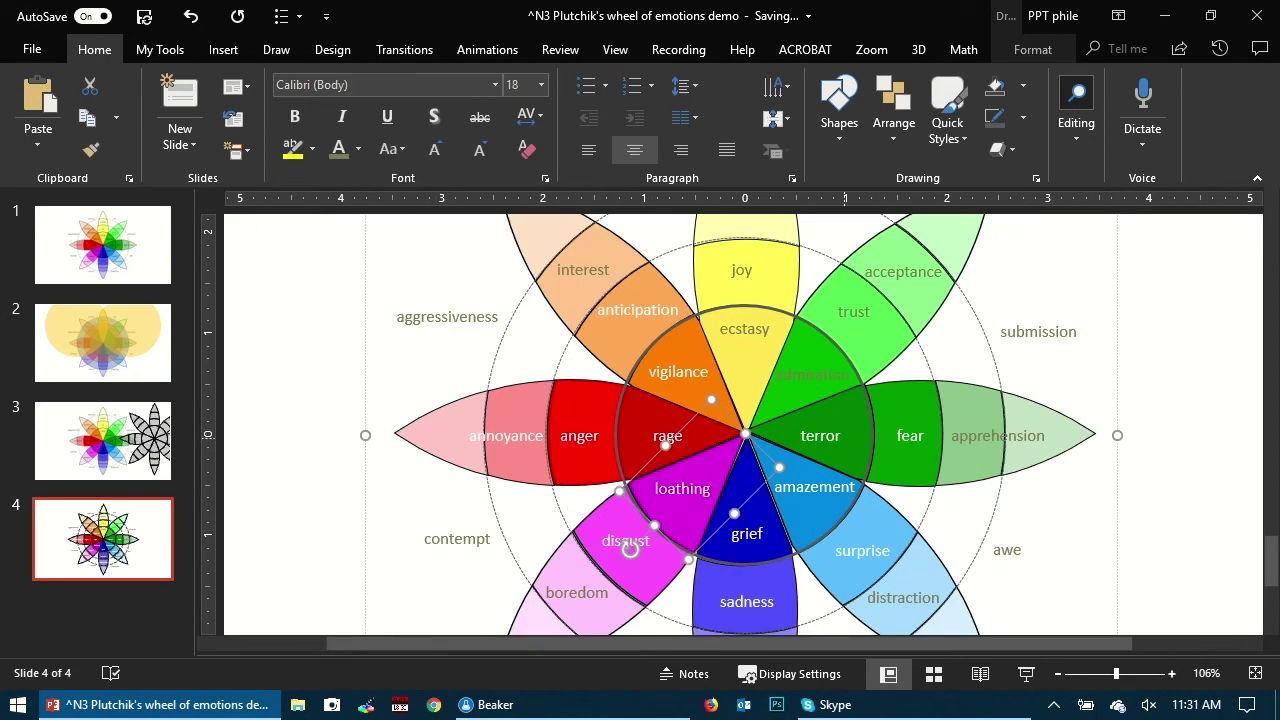
pyautogui.press('Escape')
pyautogui.scroll(-5, 743, 436)
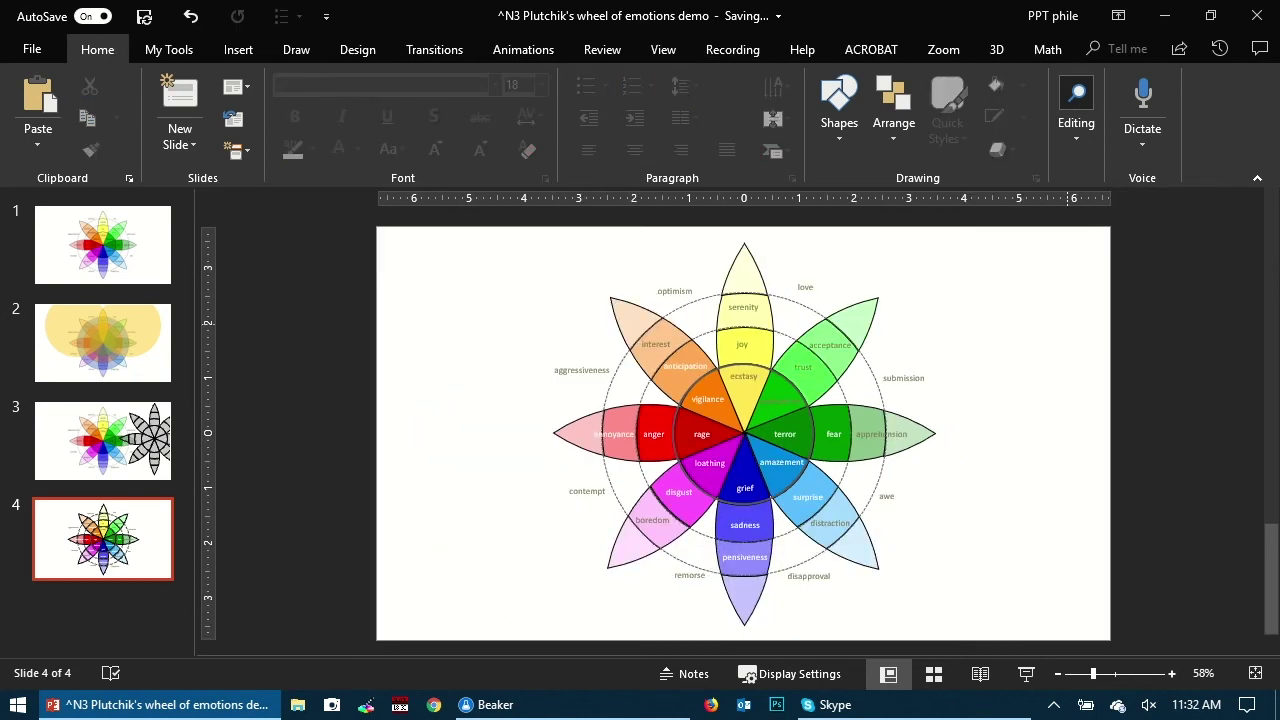
pyautogui.hotkey('ctrl', 'z')
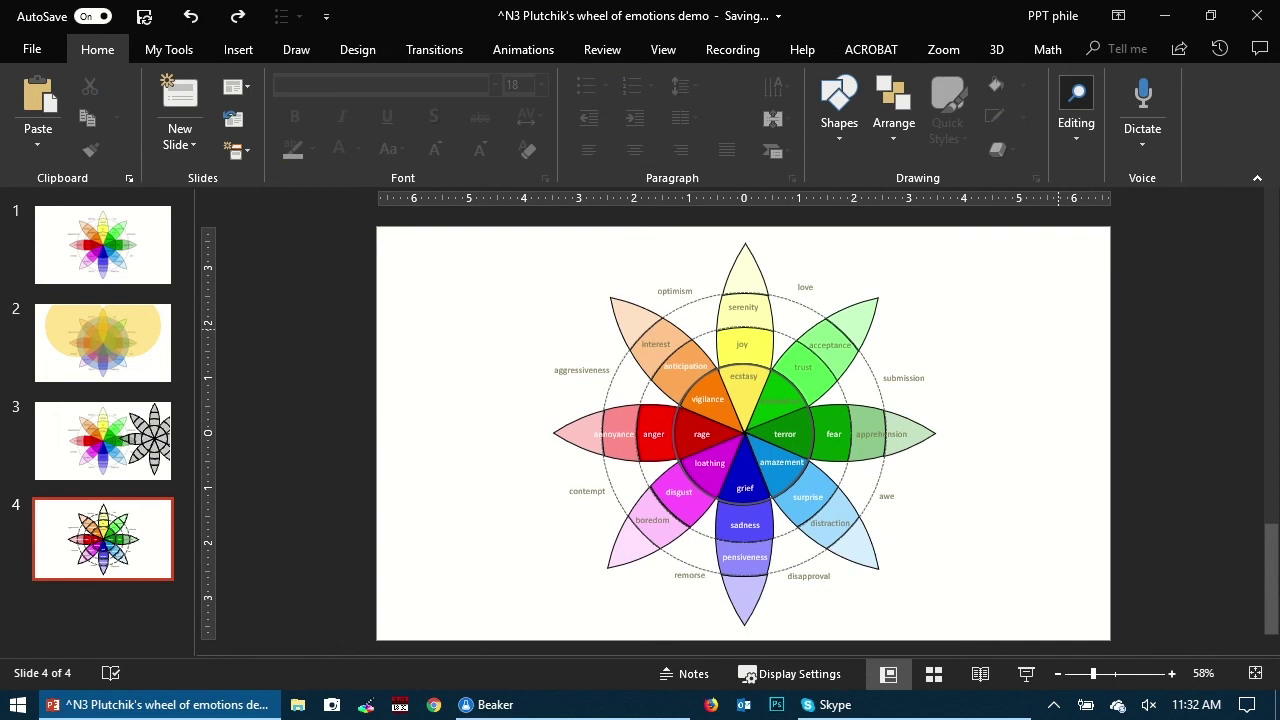